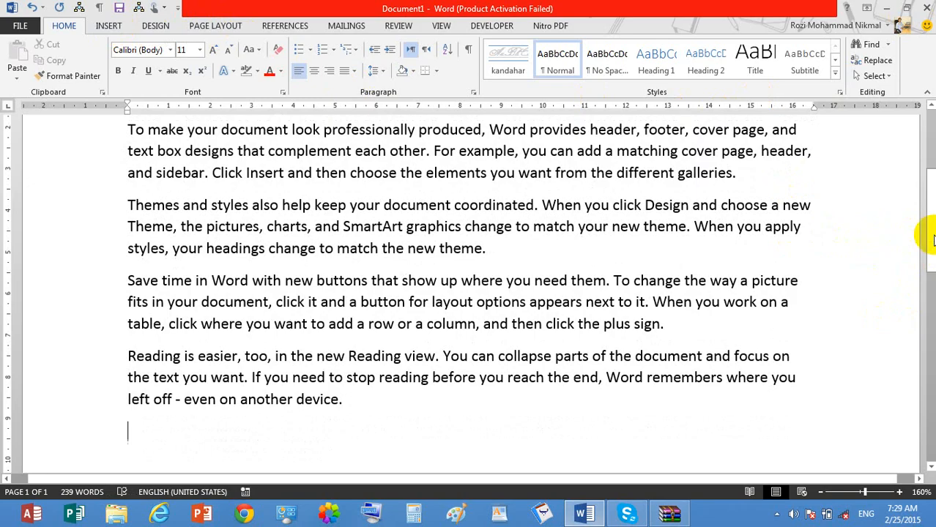
pyautogui.moveTo(929, 227); pyautogui.dragTo(928, 128)
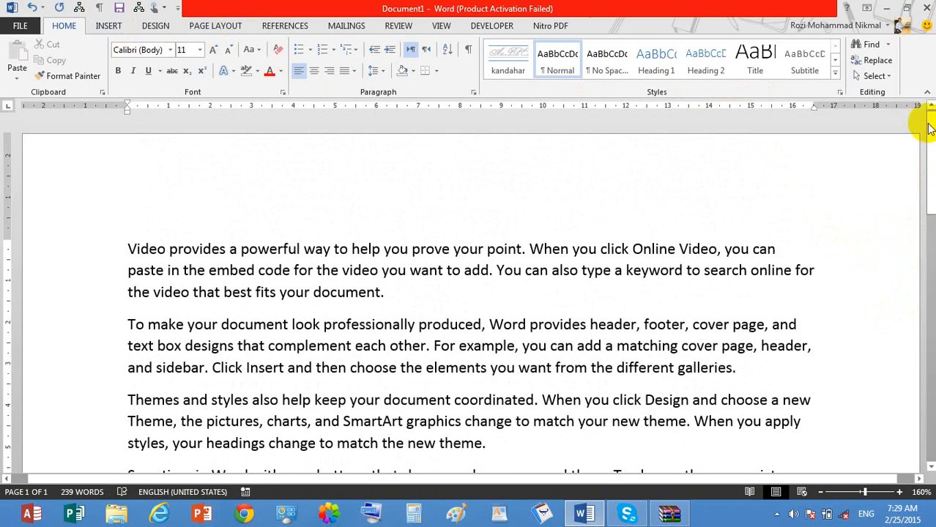
pyautogui.click(888, 44)
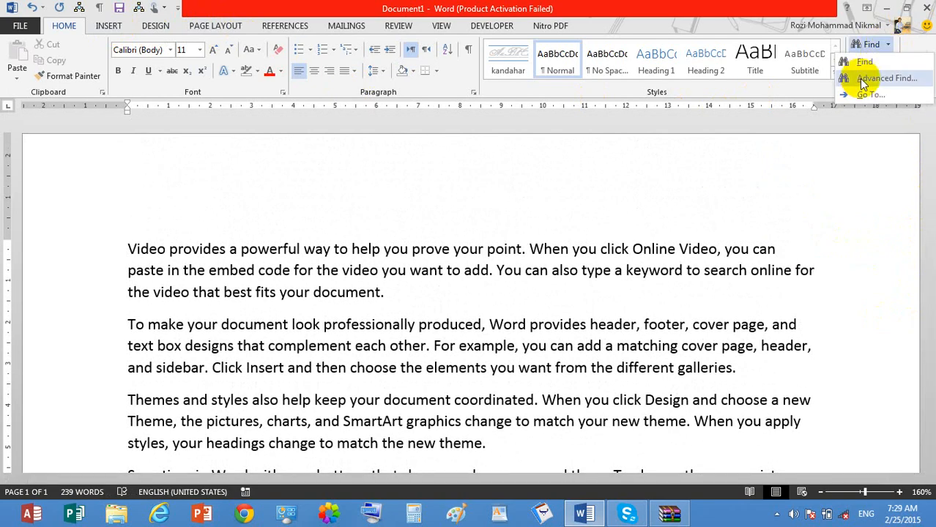
pyautogui.click(864, 81)
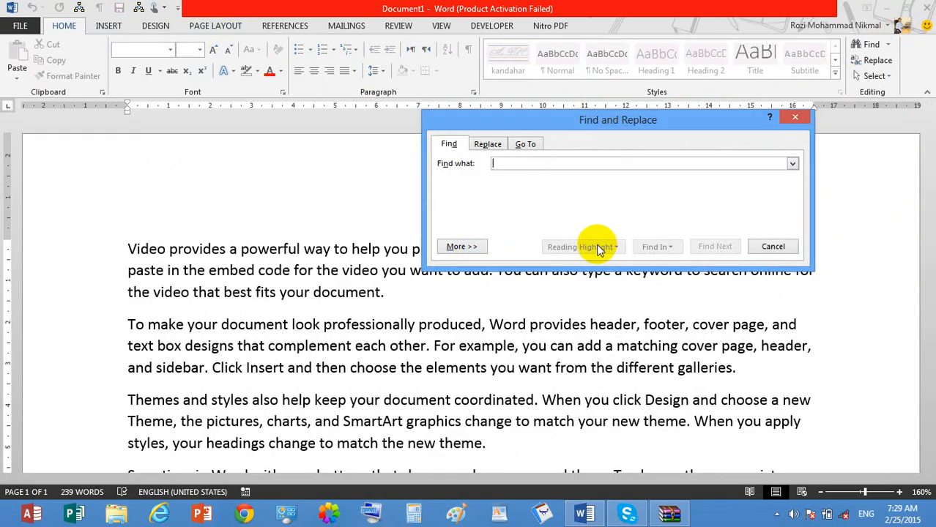
pyautogui.click(776, 246)
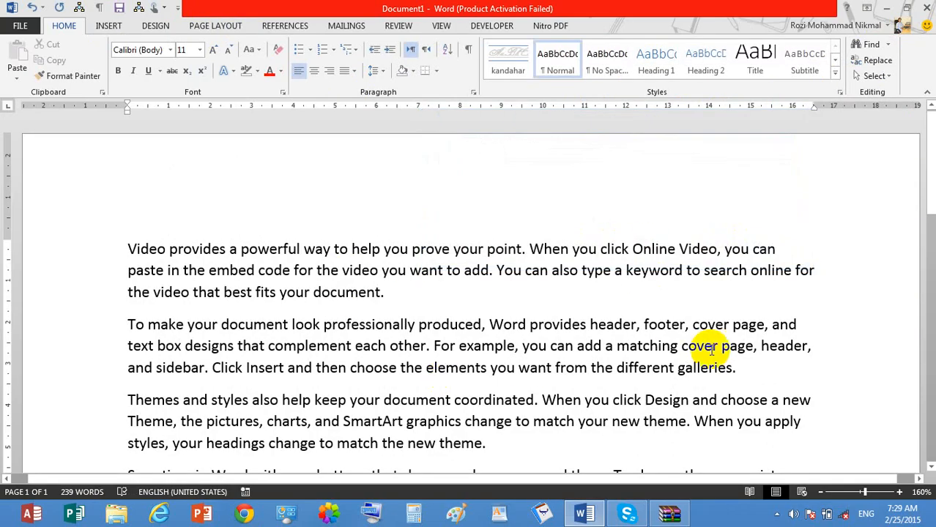
# - Select the first two paragraphs and use Advanced Find to search for the word "make"
pyautogui.moveTo(736, 368); pyautogui.dragTo(128, 254)
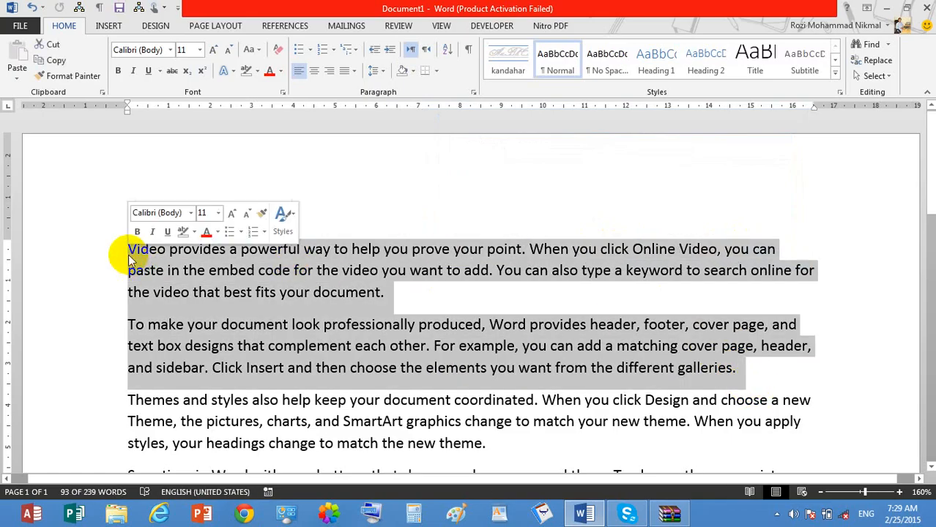
pyautogui.hotkey('ctrl', 'f')
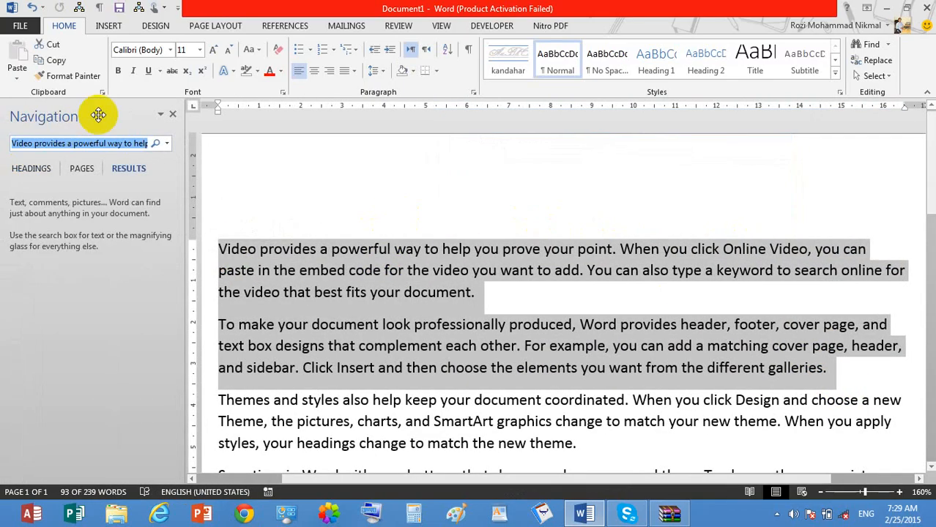
pyautogui.click(172, 114)
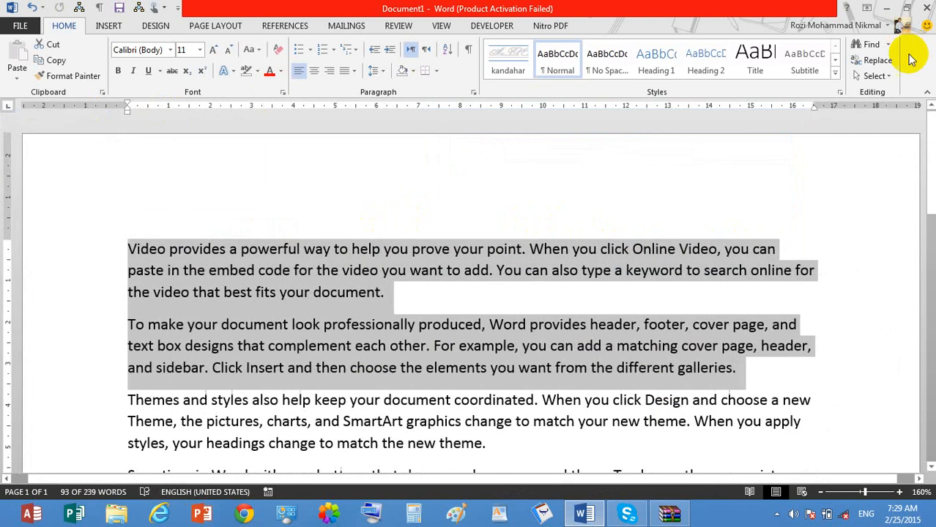
pyautogui.click(886, 45)
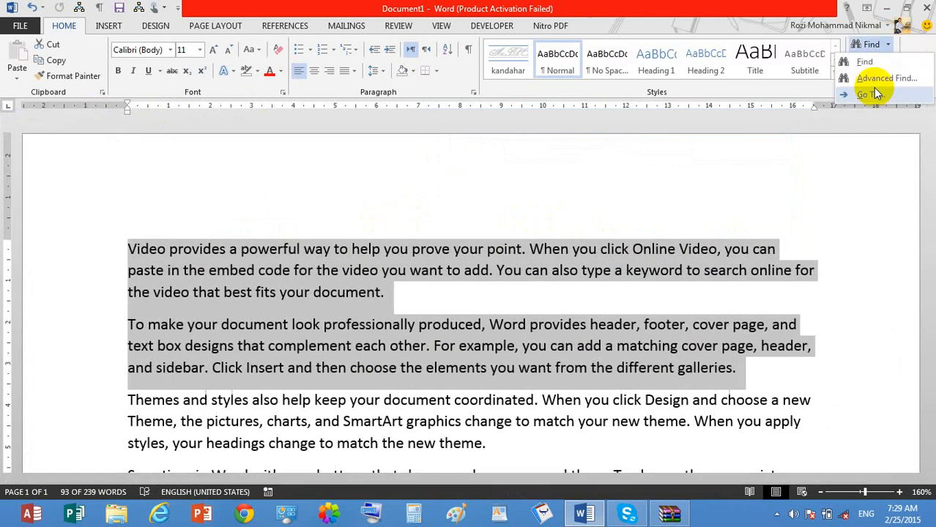
pyautogui.click(874, 80)
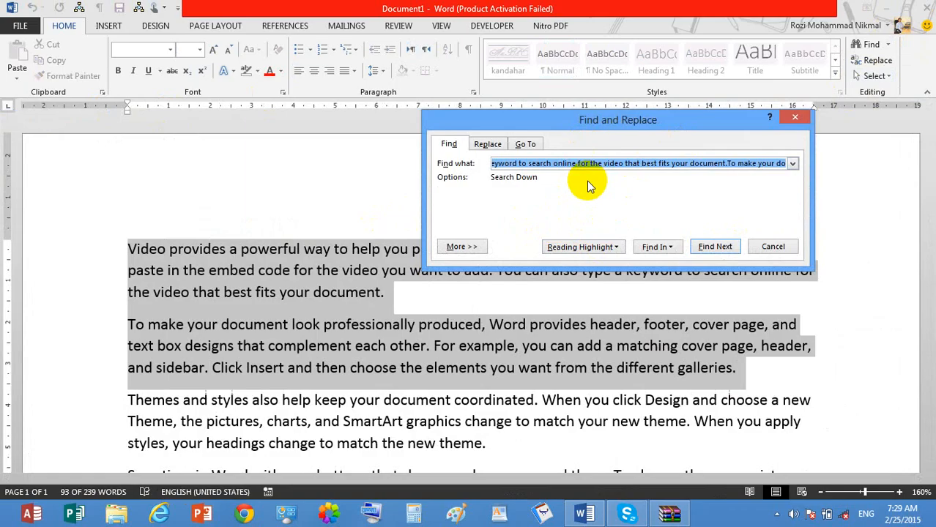
pyautogui.write('make')
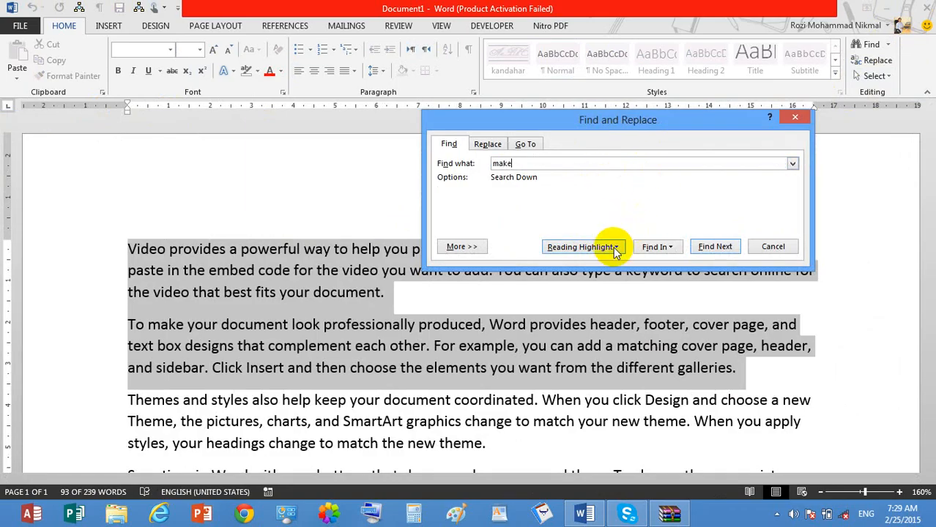
pyautogui.click(711, 247)
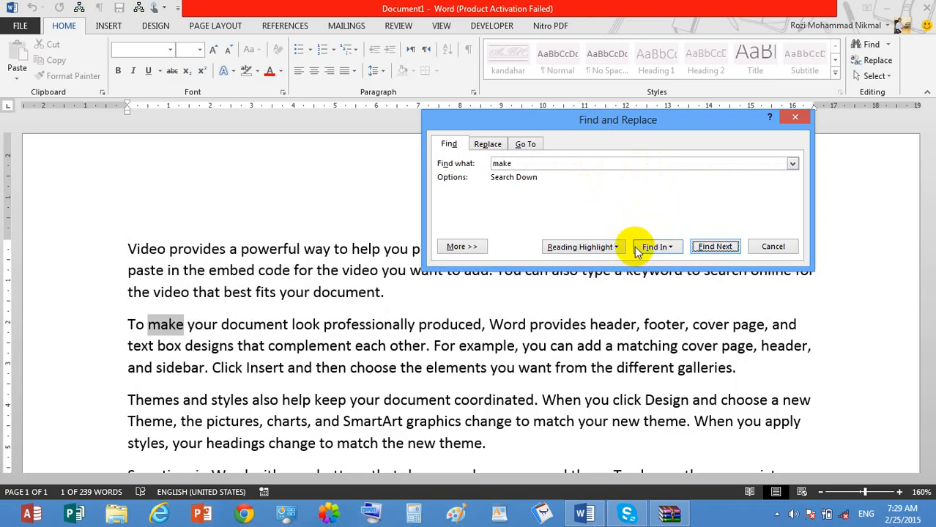
# - Apply reading highlight to all occurrences of "make"
pyautogui.click(608, 247)
pyautogui.click(591, 265)
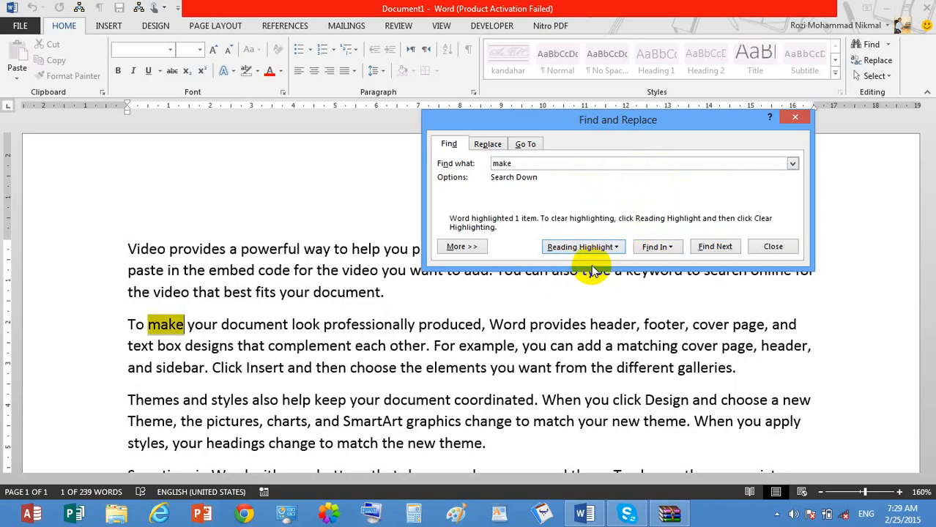
pyautogui.doubleClick(164, 326)
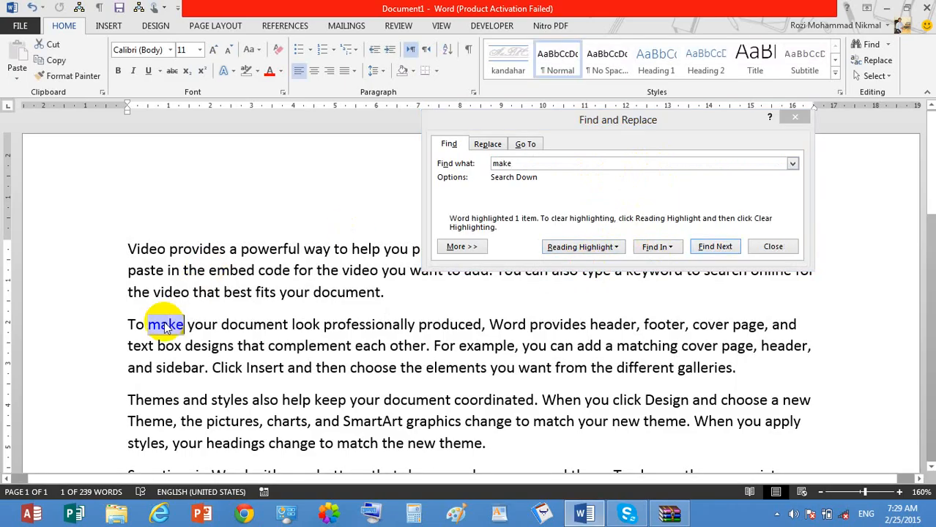
pyautogui.click(166, 327)
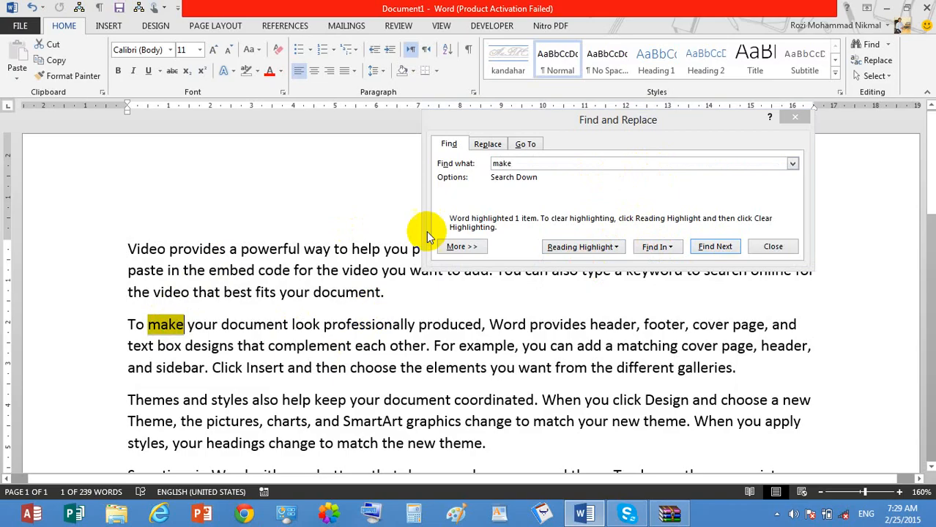
# - Clear the reading highlight from the occurrences of "make"
pyautogui.click(552, 250)
pyautogui.click(613, 247)
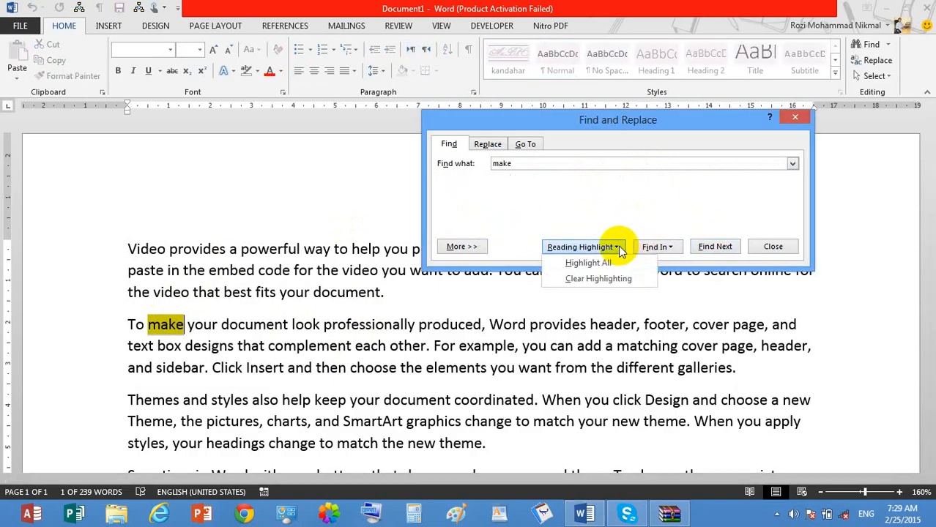
pyautogui.click(600, 279)
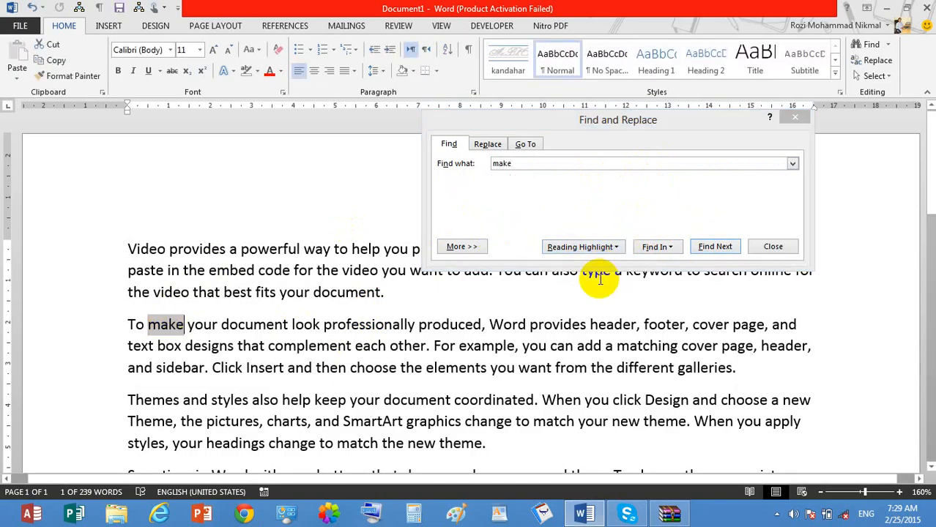
# - Search the main document for "make", continuing from the beginning, and expand the additional search options
pyautogui.click(674, 255)
pyautogui.click(667, 248)
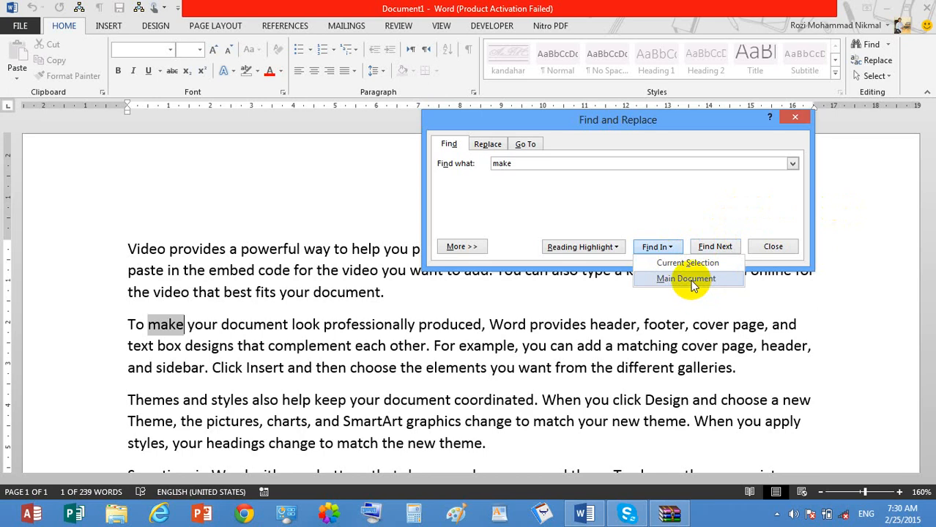
pyautogui.click(687, 279)
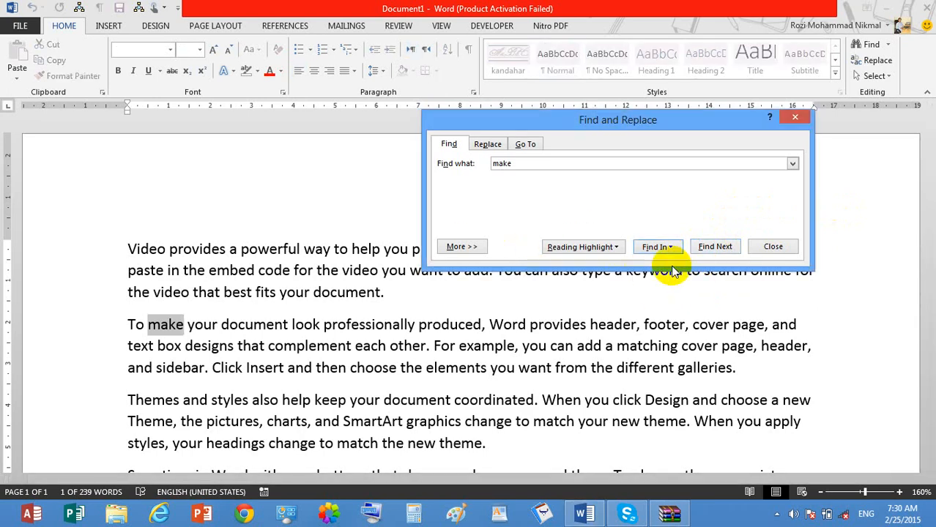
pyautogui.click(709, 249)
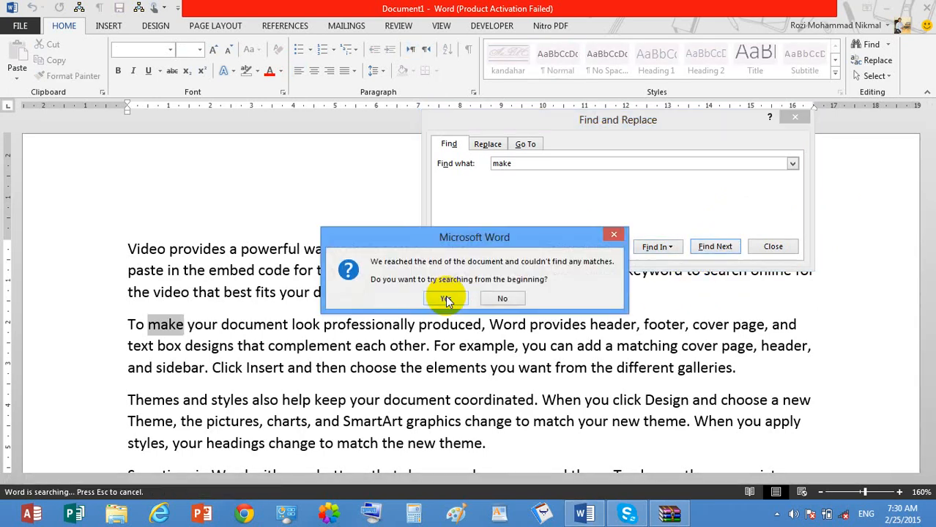
pyautogui.click(446, 301)
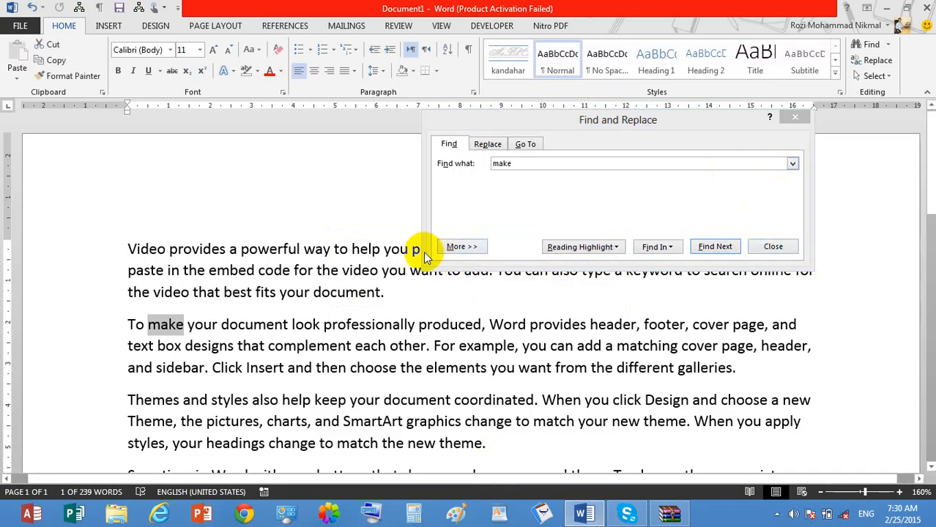
pyautogui.click(454, 247)
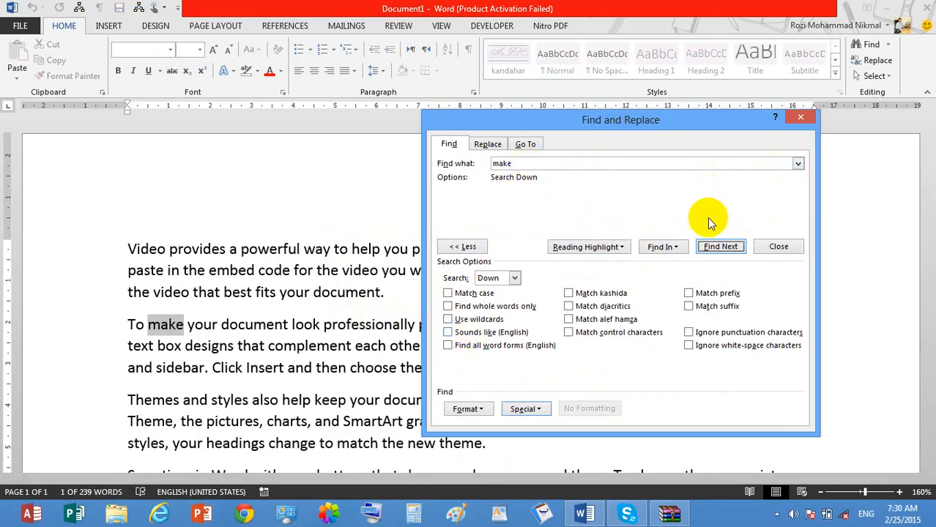
# - Replace the document's entire text with the words KANDAHAR and Kandahar on two separate lines
pyautogui.click(801, 118)
pyautogui.hotkey('ctrl', 'a')
pyautogui.press('Delete')
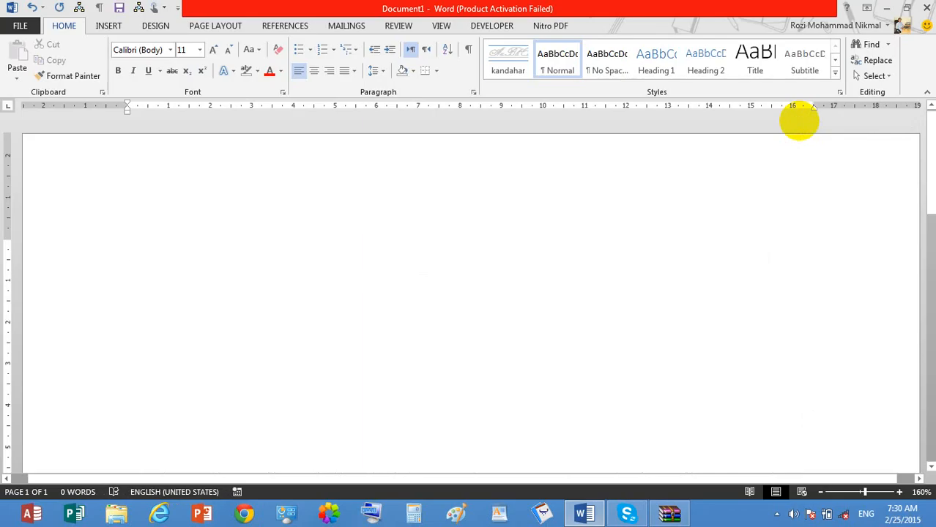
pyautogui.write('KANDAHAR')
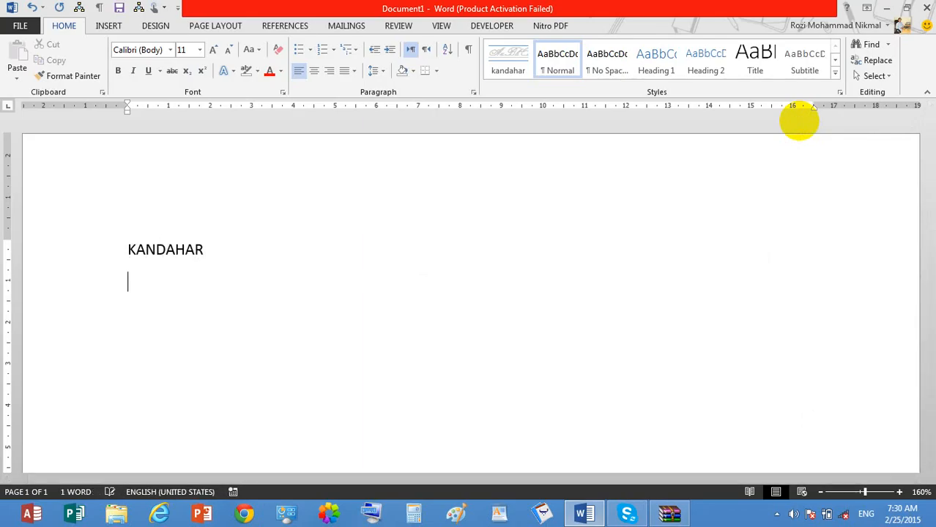
pyautogui.write('kandaha')
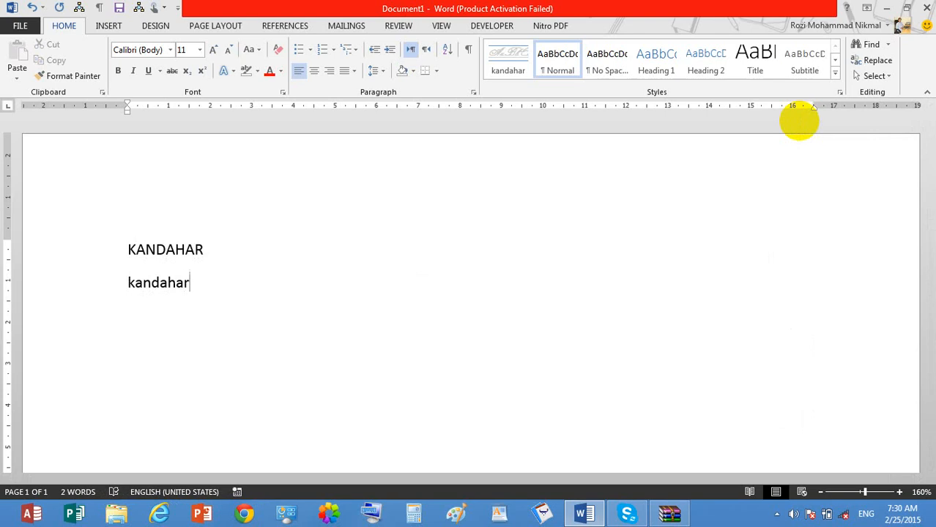
pyautogui.write('r')
pyautogui.press('Return')
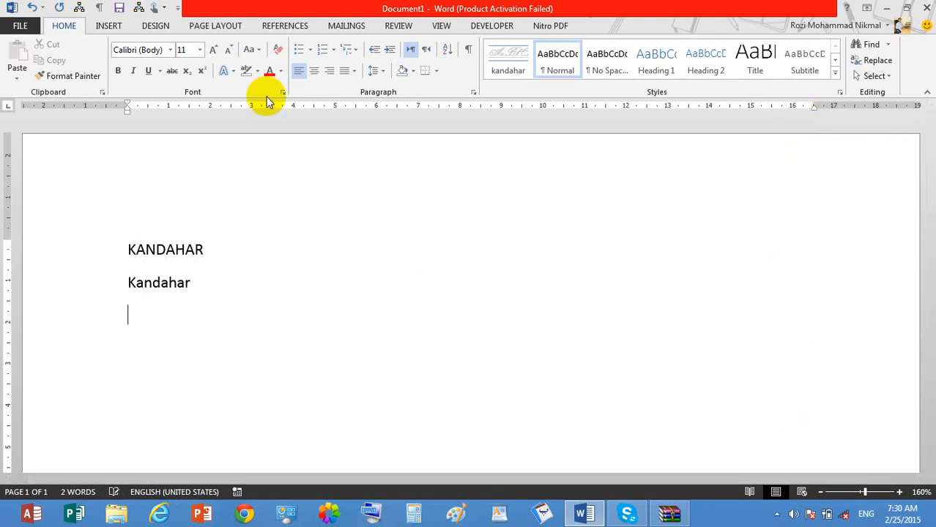
# - Use Advanced Find to step through two matches for "kandahar" without case matching, and close the search
pyautogui.click(888, 45)
pyautogui.click(884, 77)
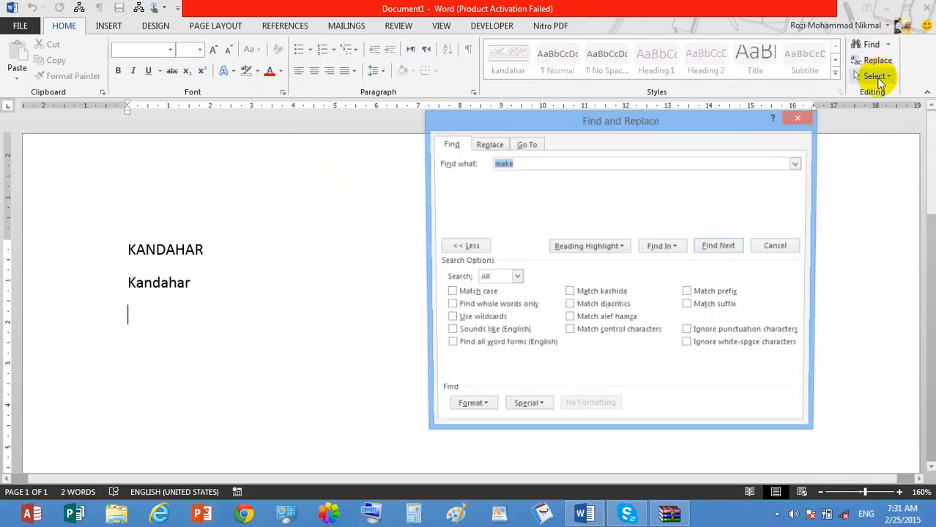
pyautogui.write('kandahar')
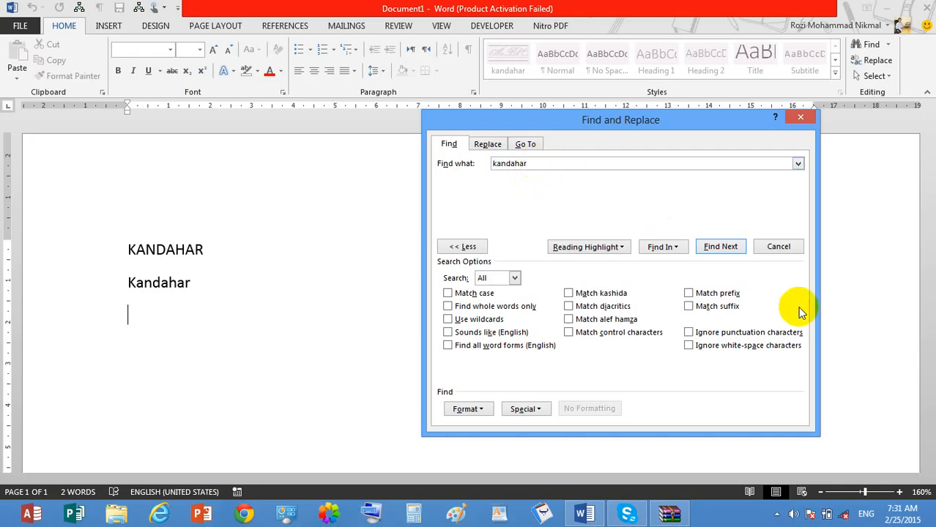
pyautogui.click(725, 249)
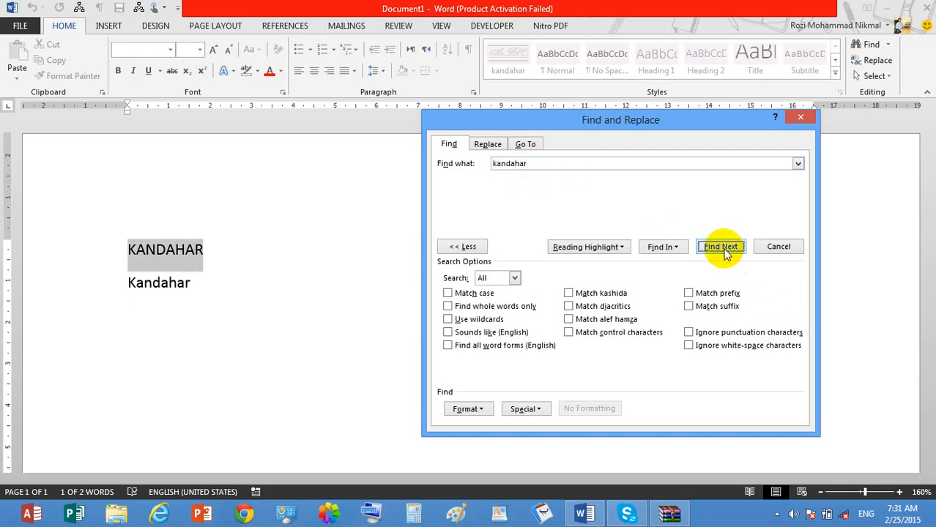
pyautogui.click(725, 249)
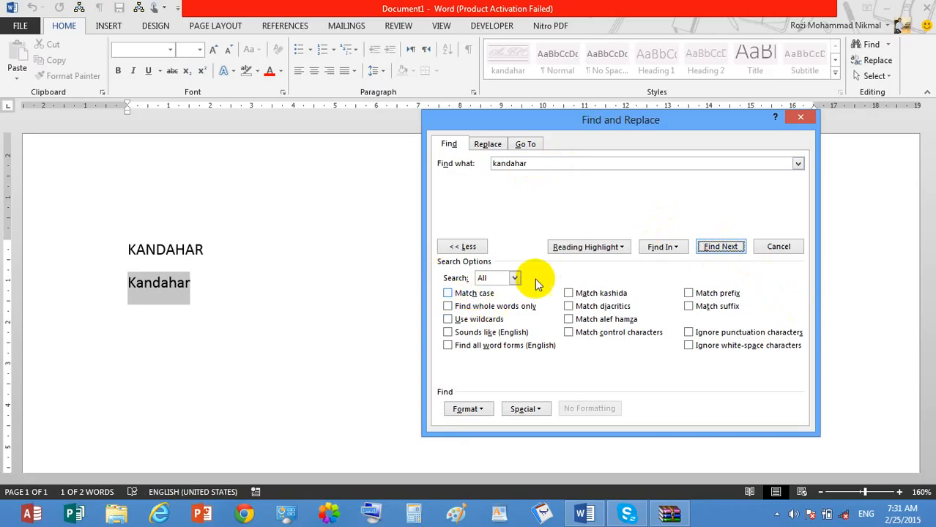
pyautogui.click(779, 247)
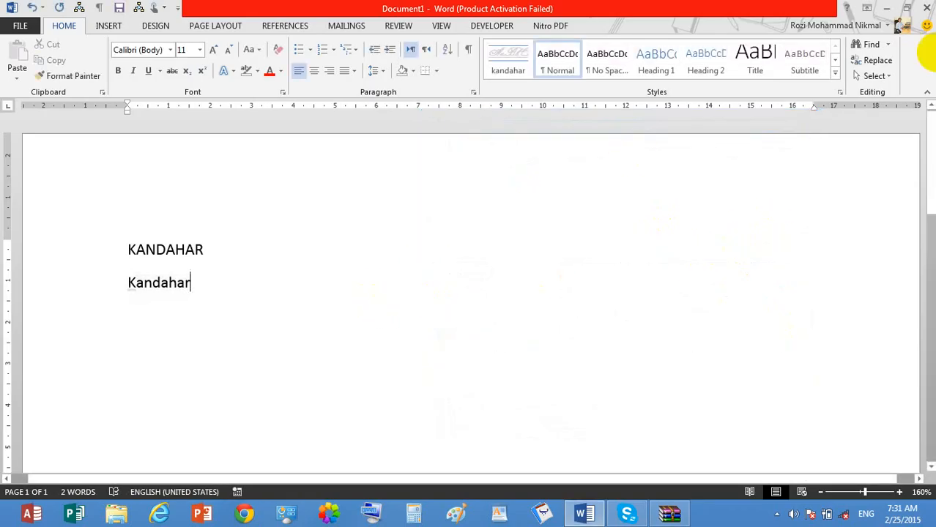
# - Search for "kandahar" again with Advanced Find and the Match case option enabled
pyautogui.click(889, 44)
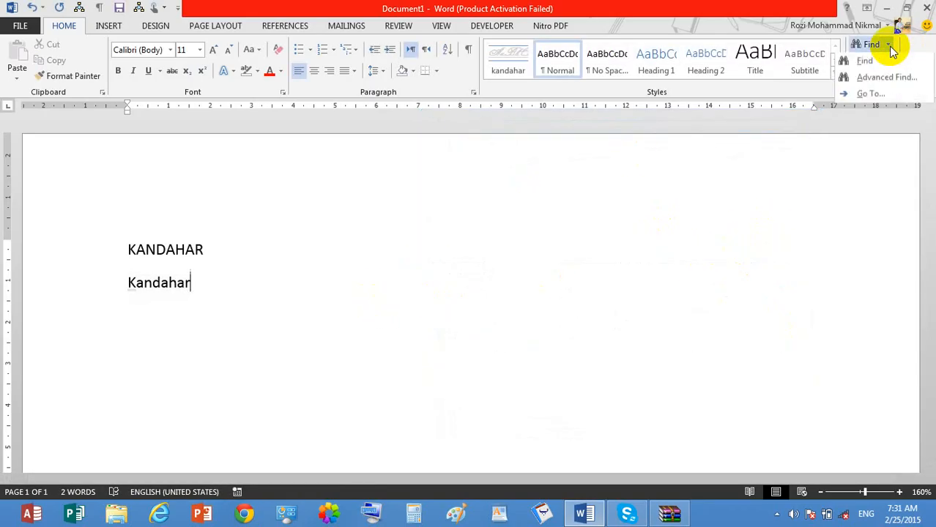
pyautogui.click(885, 77)
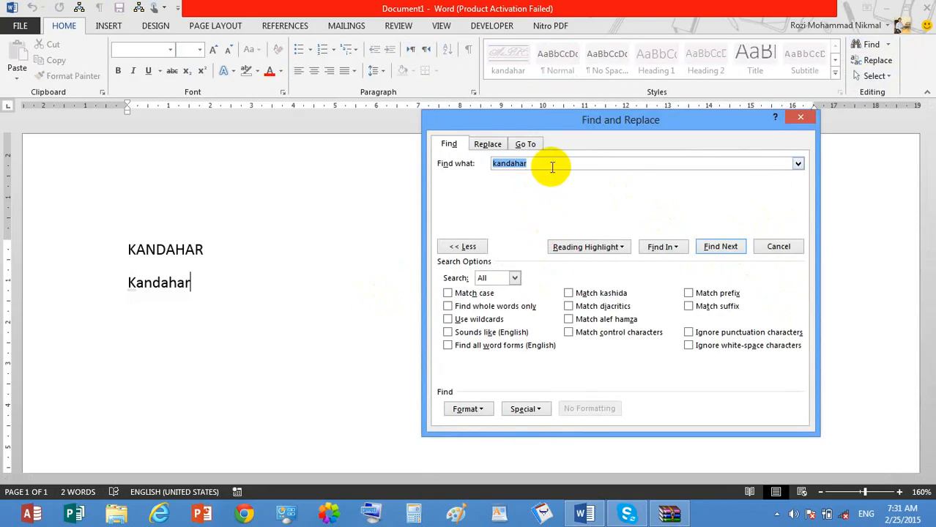
pyautogui.click(468, 294)
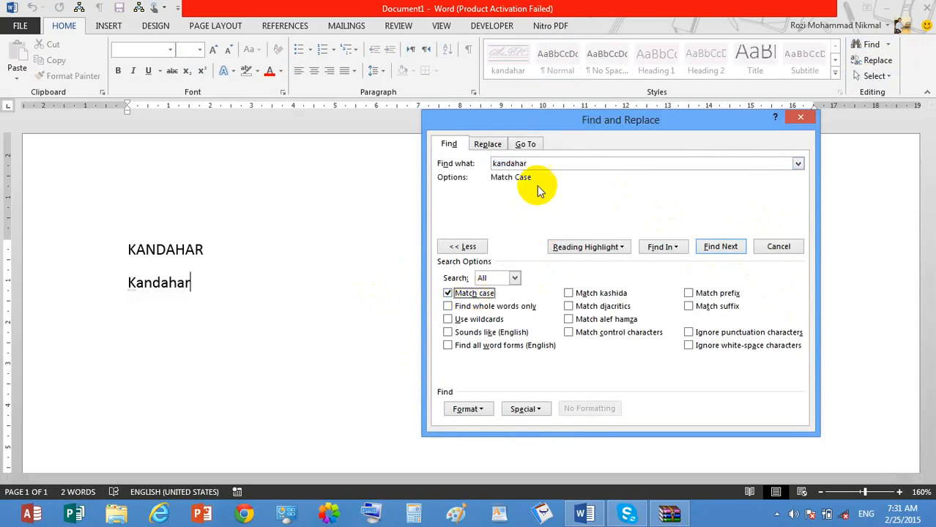
pyautogui.click(718, 245)
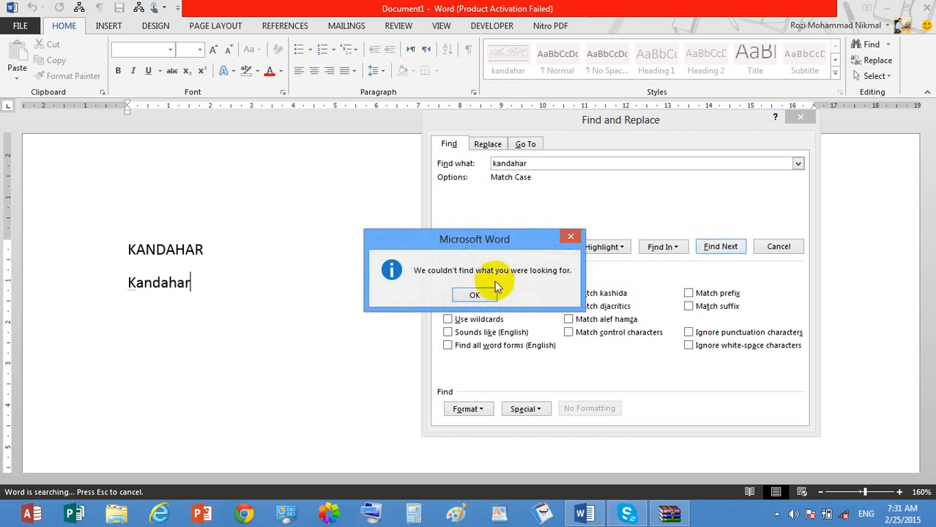
pyautogui.click(475, 295)
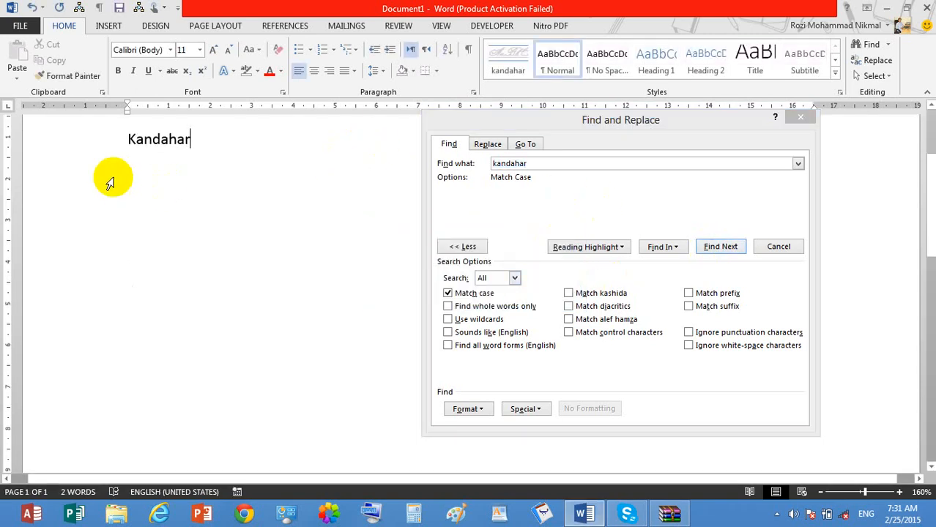
# - Search the document for "KANDAHAR" with the Match case option enabled, and close the search
pyautogui.click(577, 158)
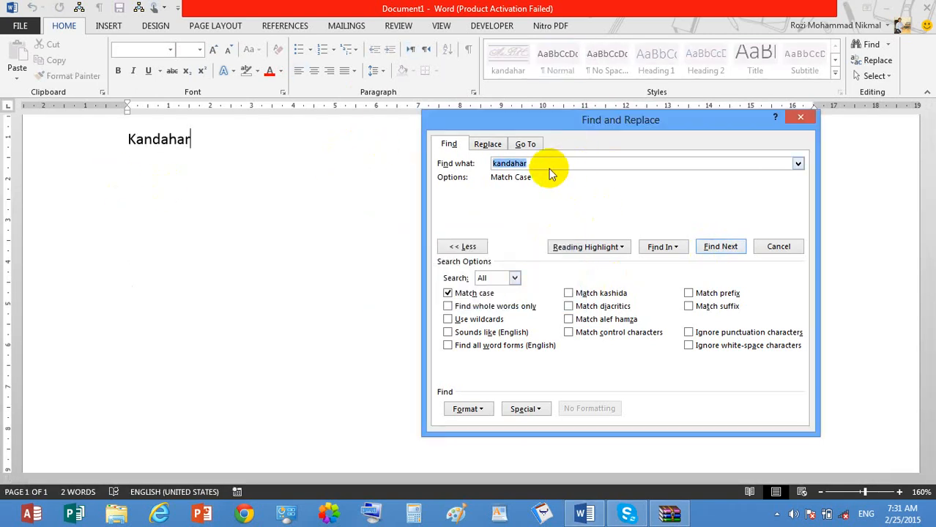
pyautogui.write('kand')
pyautogui.press('BackSpace')
pyautogui.press('BackSpace')
pyautogui.press('BackSpace')
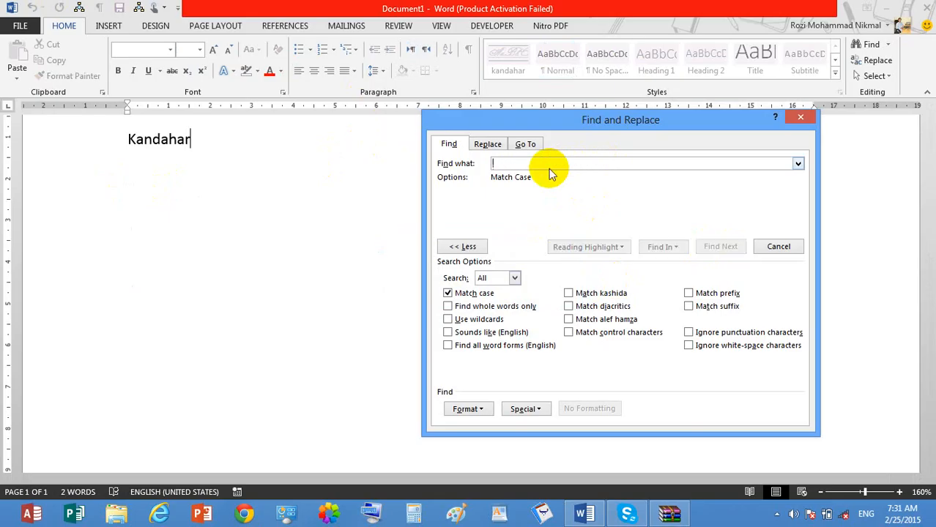
pyautogui.write('KANDAHAR')
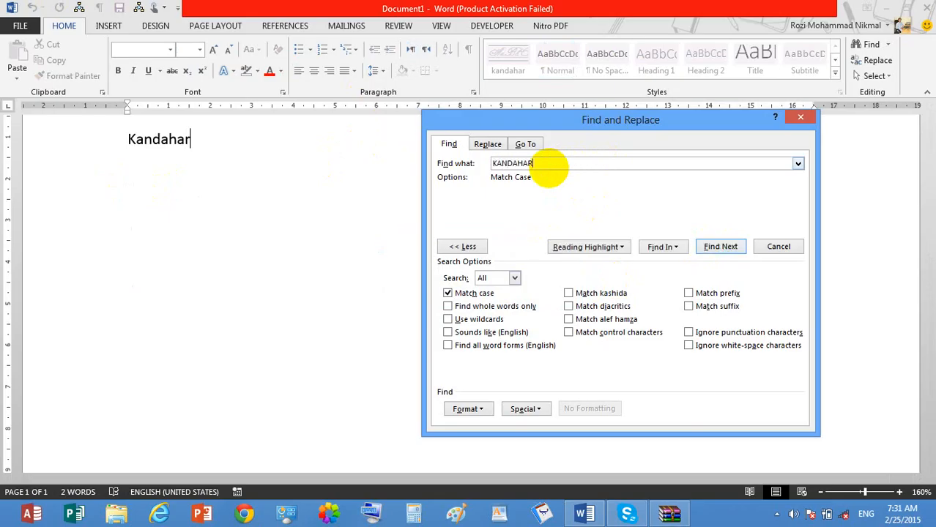
pyautogui.click(708, 249)
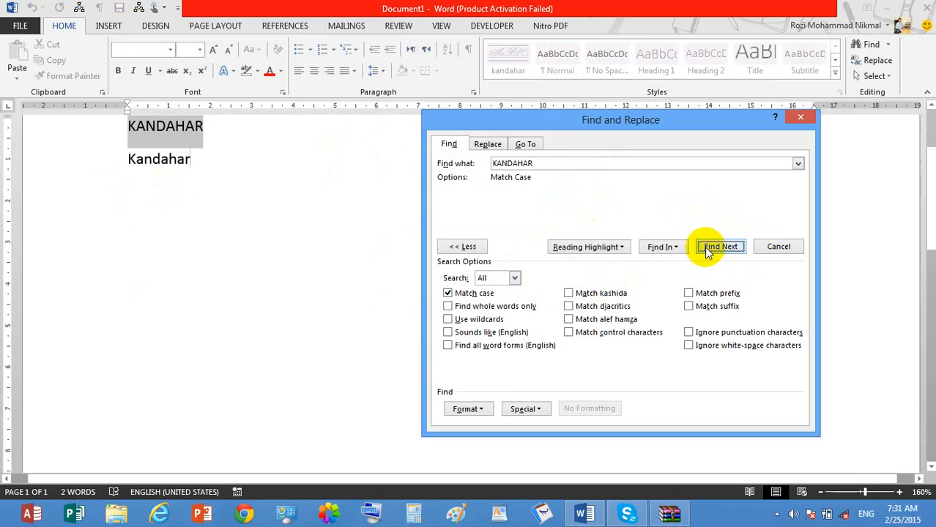
pyautogui.click(708, 250)
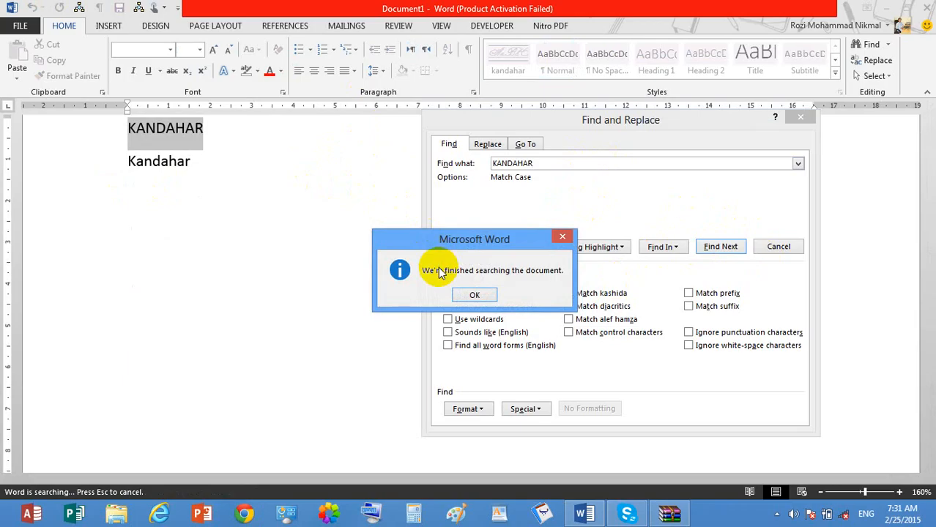
pyautogui.click(471, 297)
pyautogui.click(473, 295)
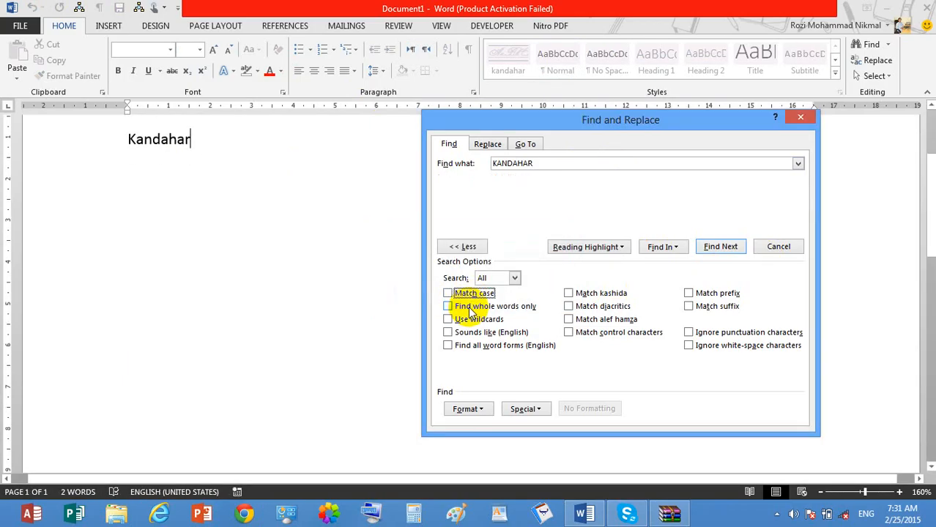
pyautogui.click(770, 246)
# - Add the words KABUL and KUNAR on separate lines below Kandahar, ending with an empty line
pyautogui.press('Return')
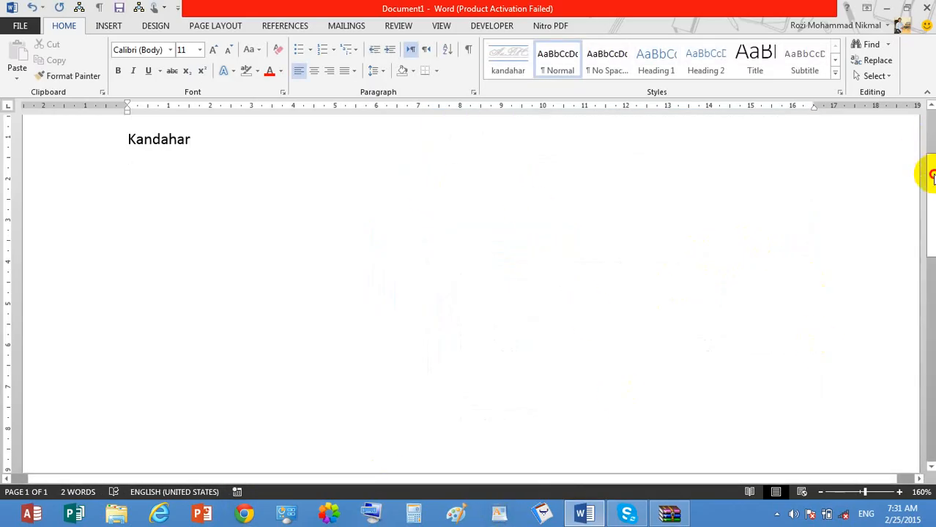
pyautogui.moveTo(931, 174); pyautogui.dragTo(931, 138)
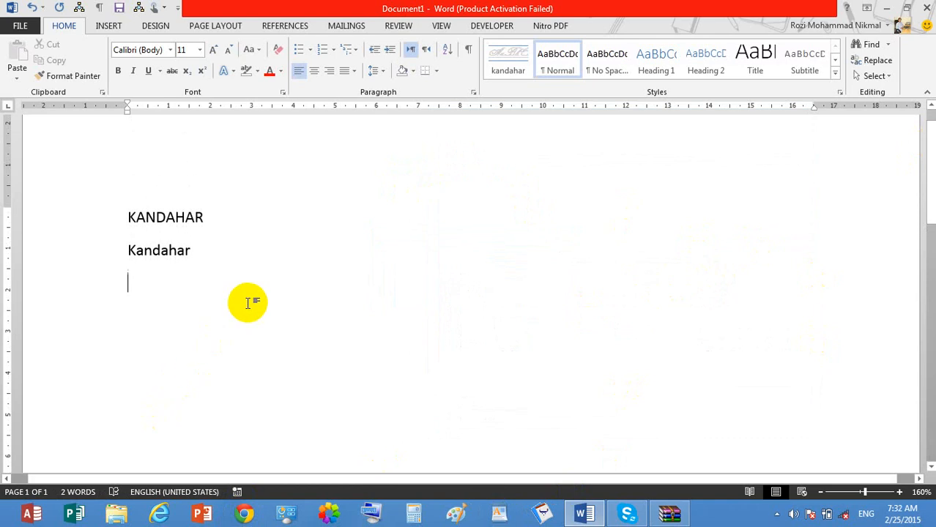
pyautogui.write('KABUL')
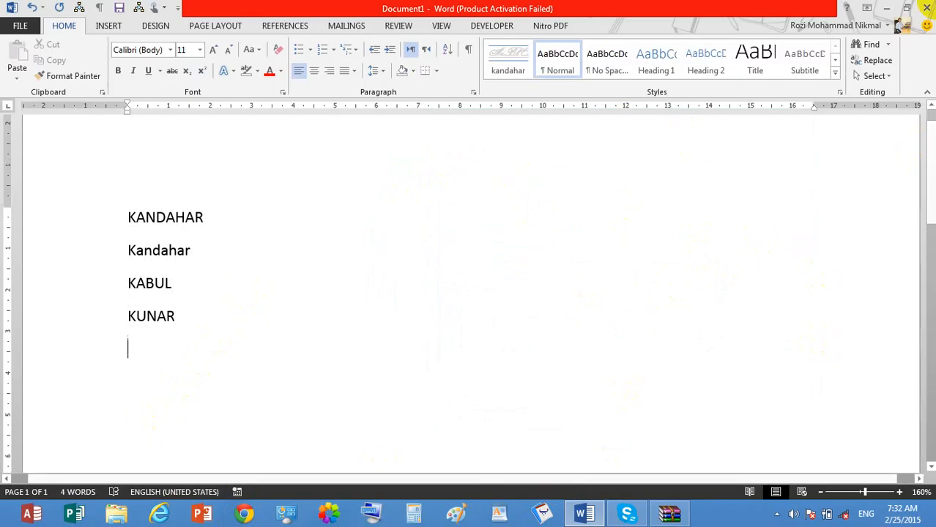
# - Use Advanced Find to step through four matches for "k" with Match case turned off
pyautogui.click(891, 45)
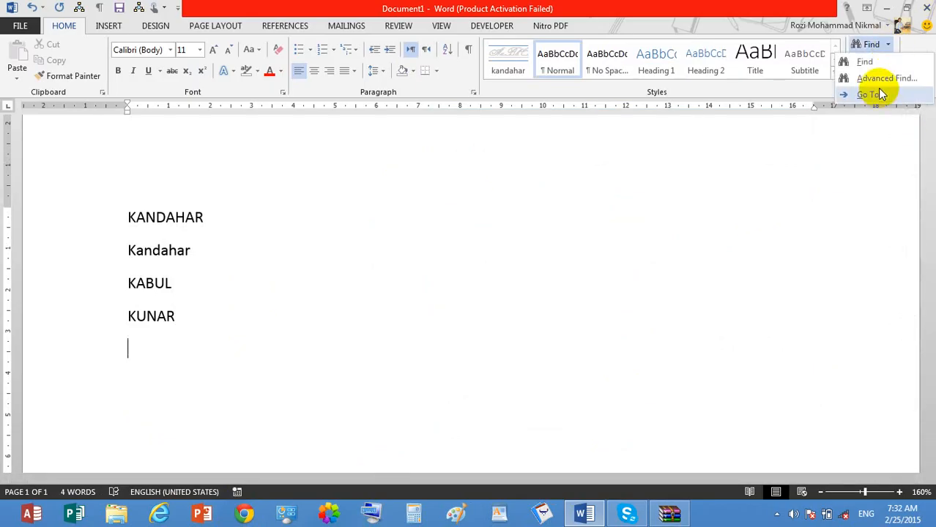
pyautogui.click(879, 77)
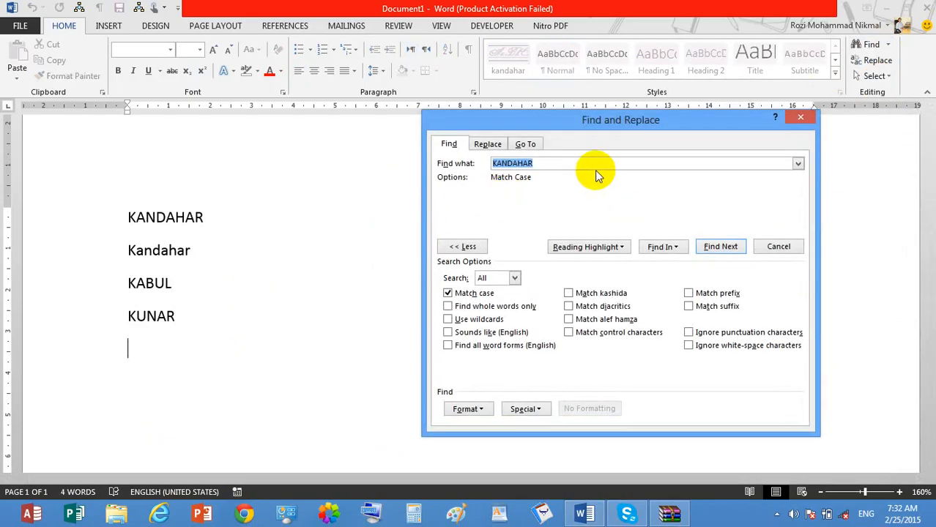
pyautogui.write('k')
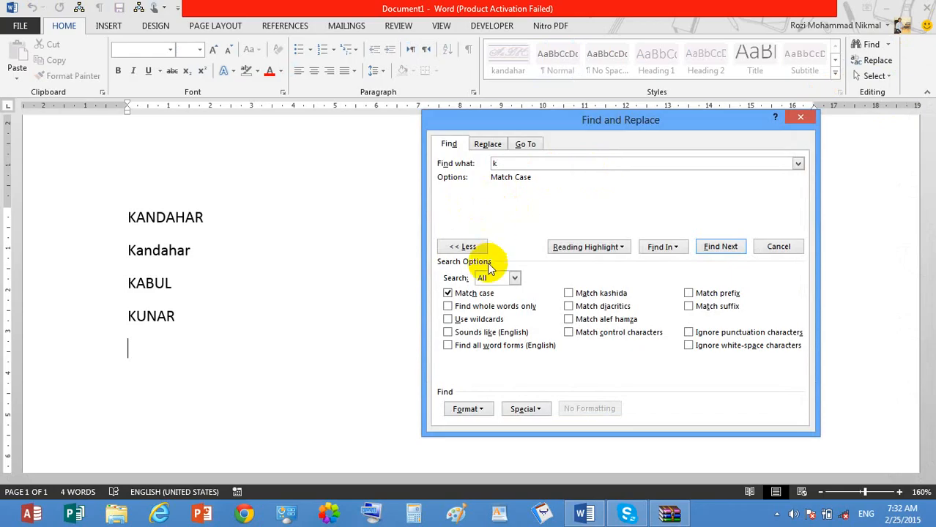
pyautogui.doubleClick(464, 295)
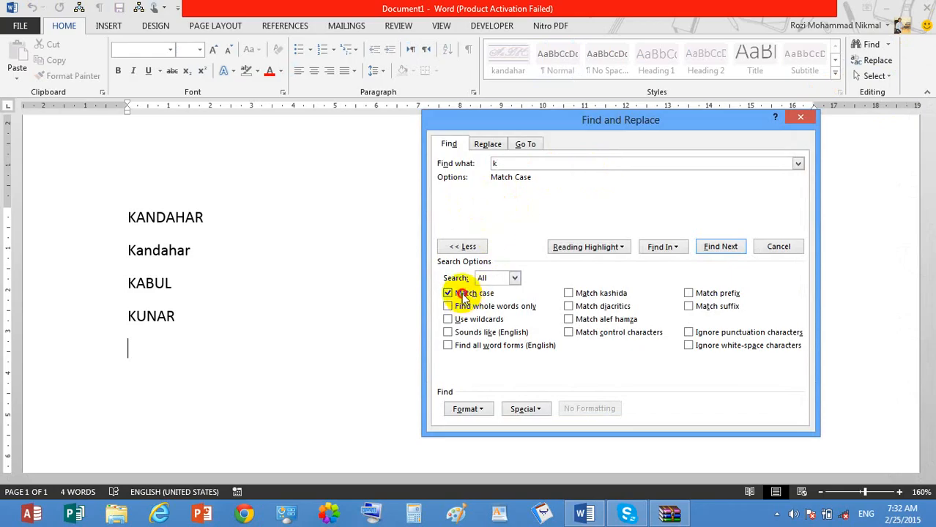
pyautogui.click(450, 294)
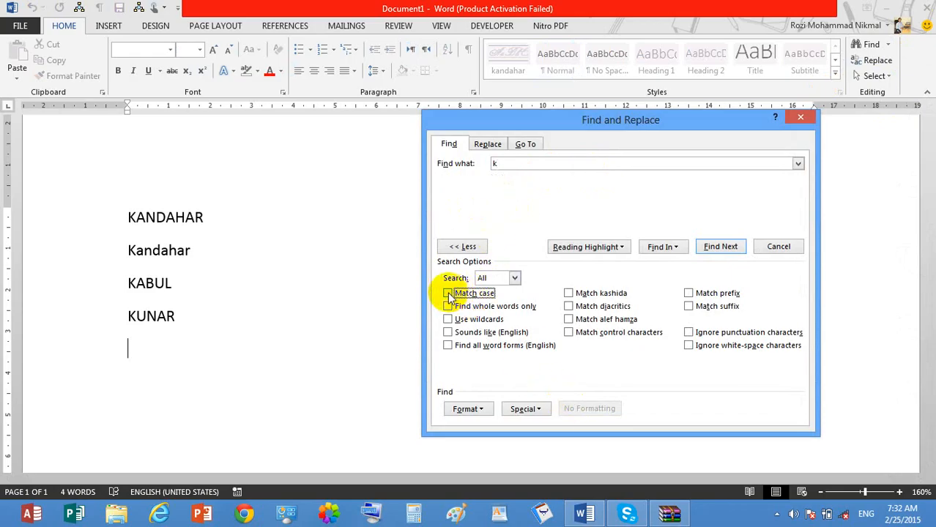
pyautogui.click(720, 247)
pyautogui.click(720, 247)
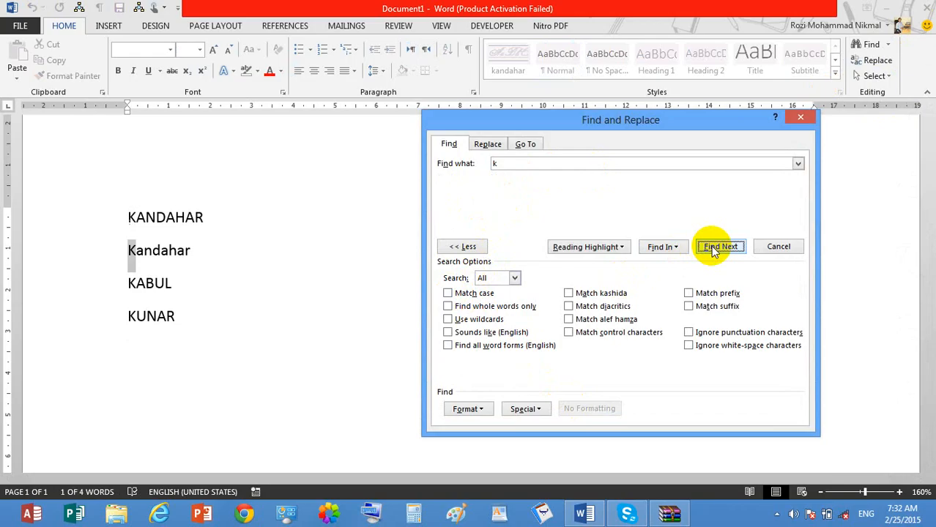
pyautogui.click(721, 247)
pyautogui.click(720, 247)
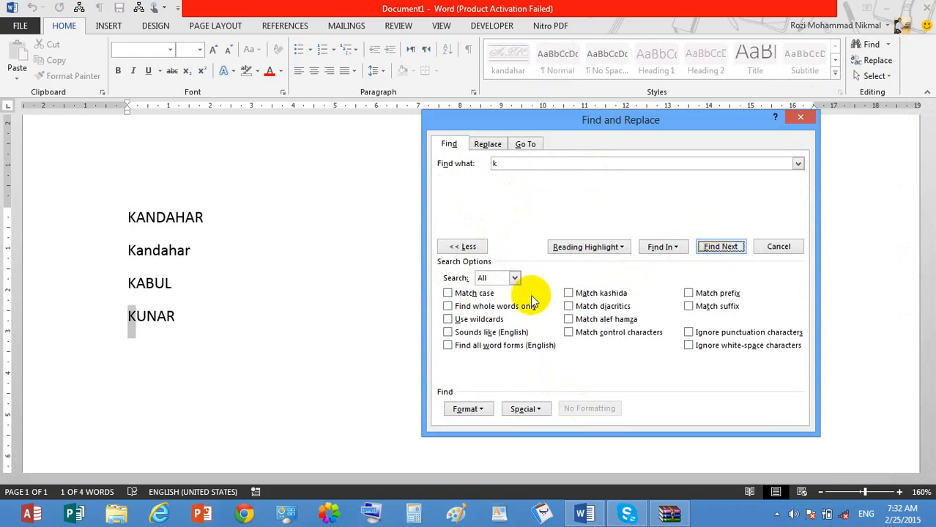
# - Search for "k" again with the Find whole words only option enabled
pyautogui.click(498, 313)
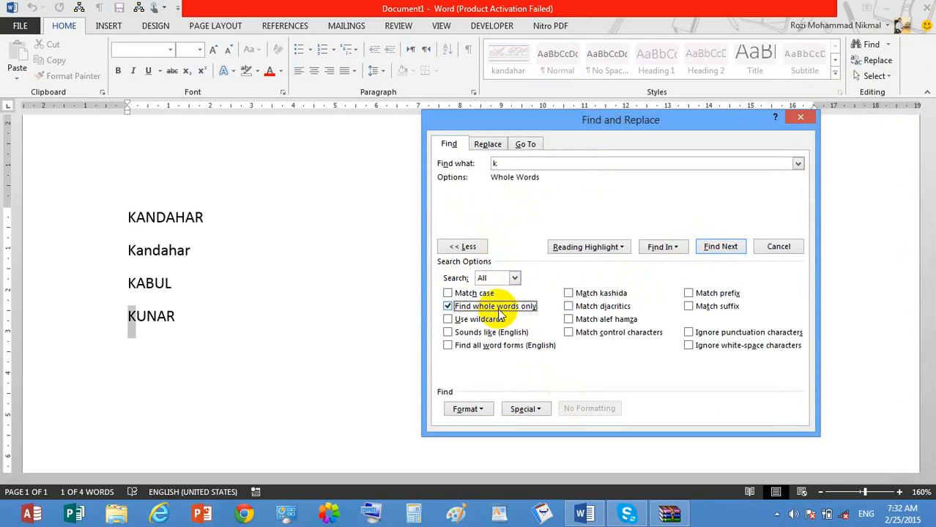
pyautogui.click(708, 248)
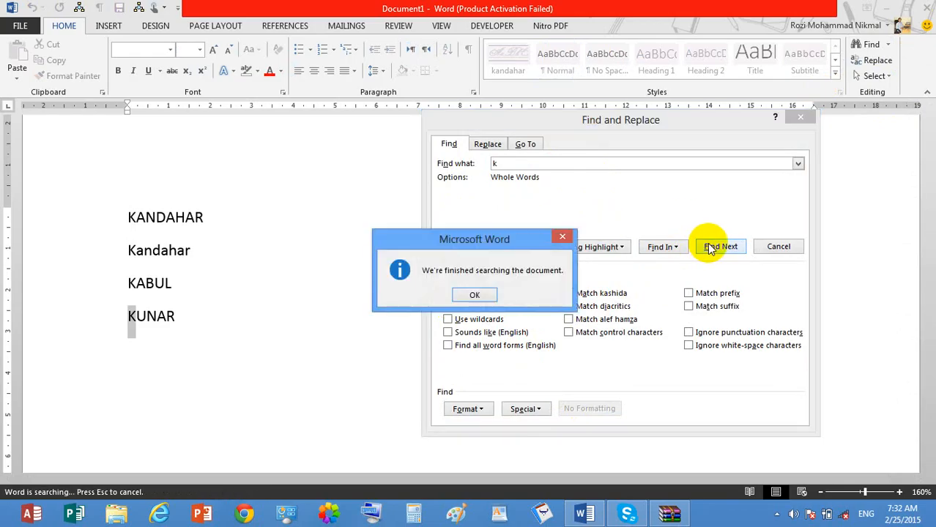
pyautogui.click(469, 297)
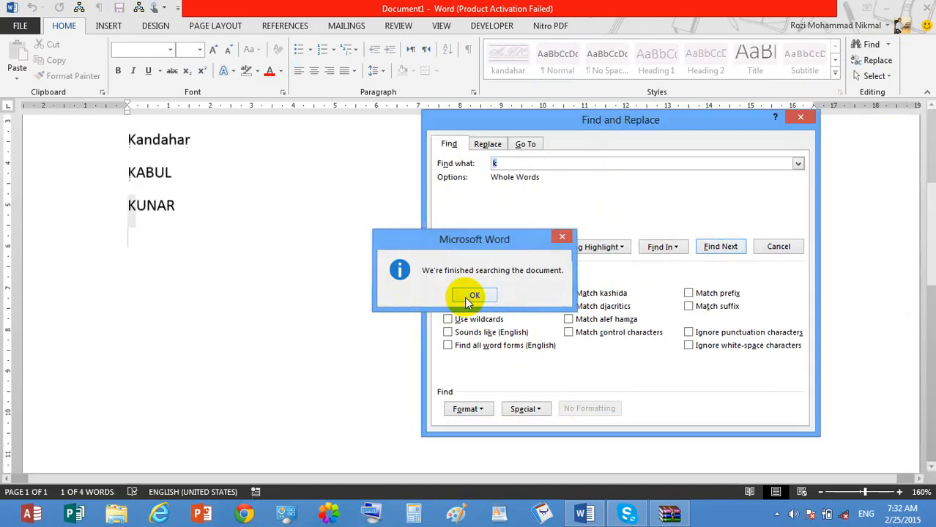
# - Search for the whole word "kunar" with Find whole words only enabled, and close the search
pyautogui.click(234, 153)
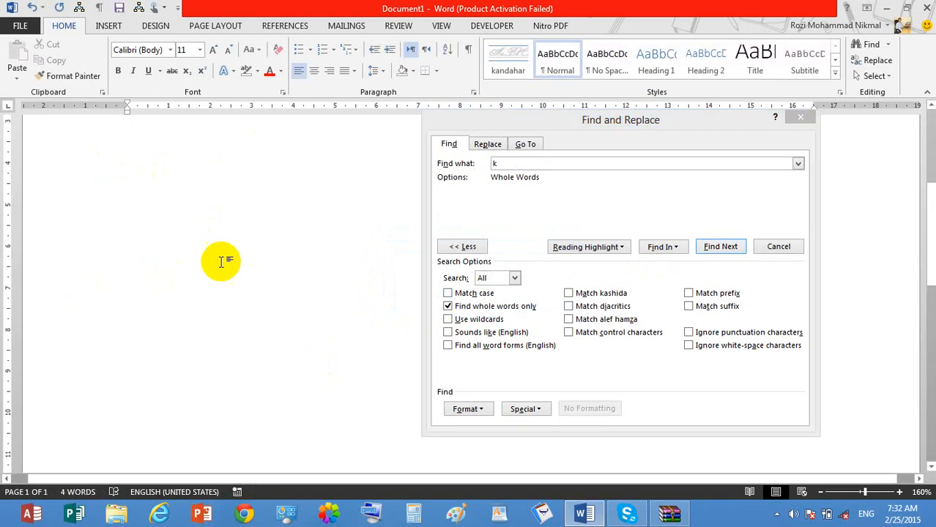
pyautogui.click(658, 292)
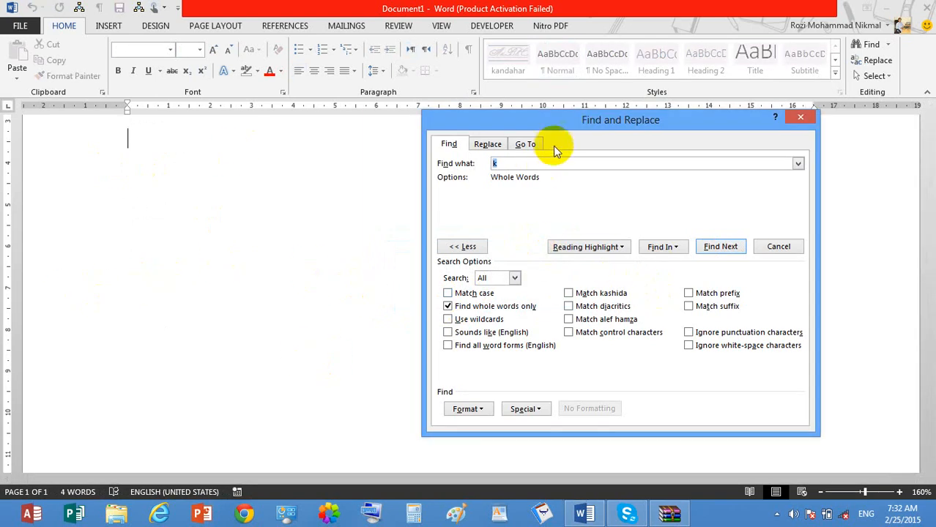
pyautogui.write('kunar')
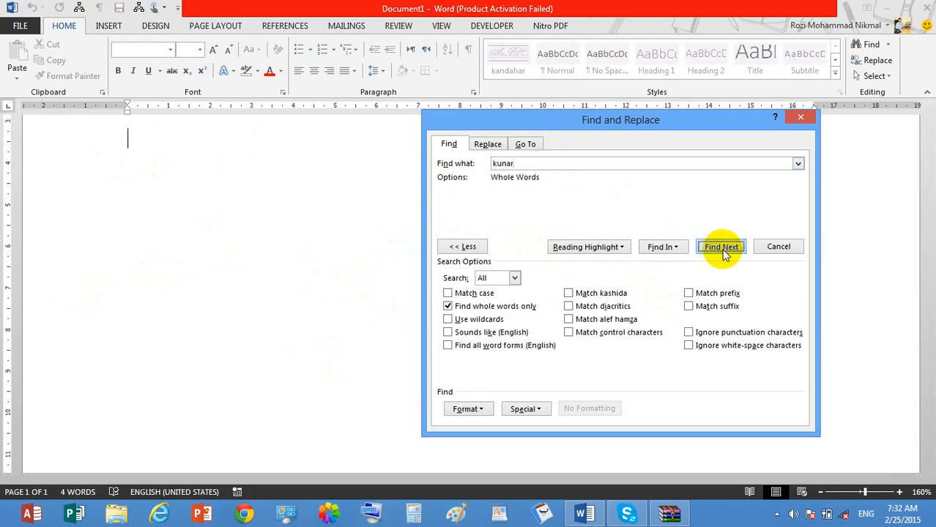
pyautogui.click(722, 247)
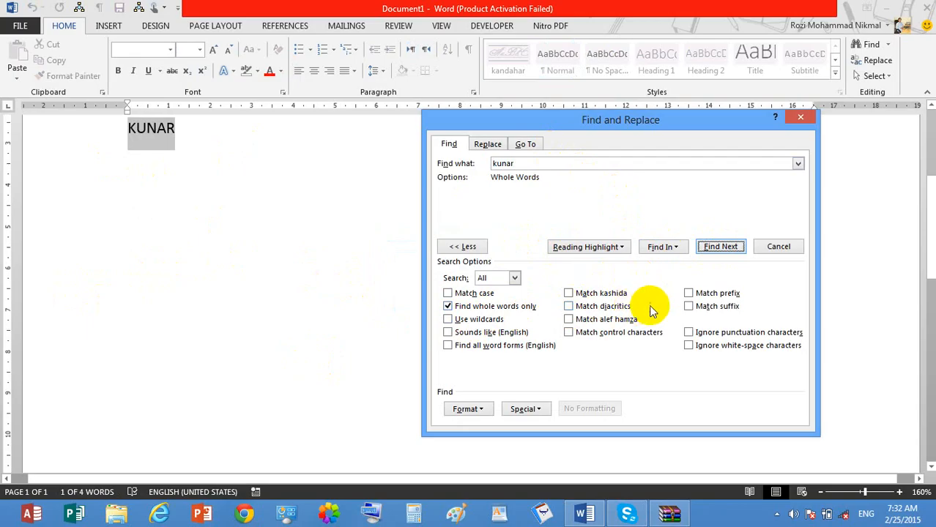
pyautogui.click(776, 246)
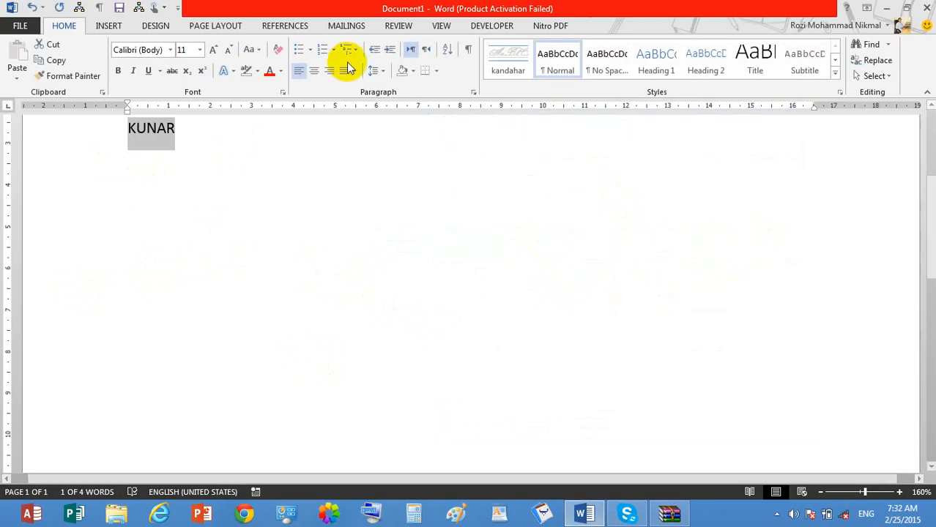
# - Show the formatting marks and use Advanced Find to locate the Paragraph Mark special character (^p) twice
pyautogui.click(375, 142)
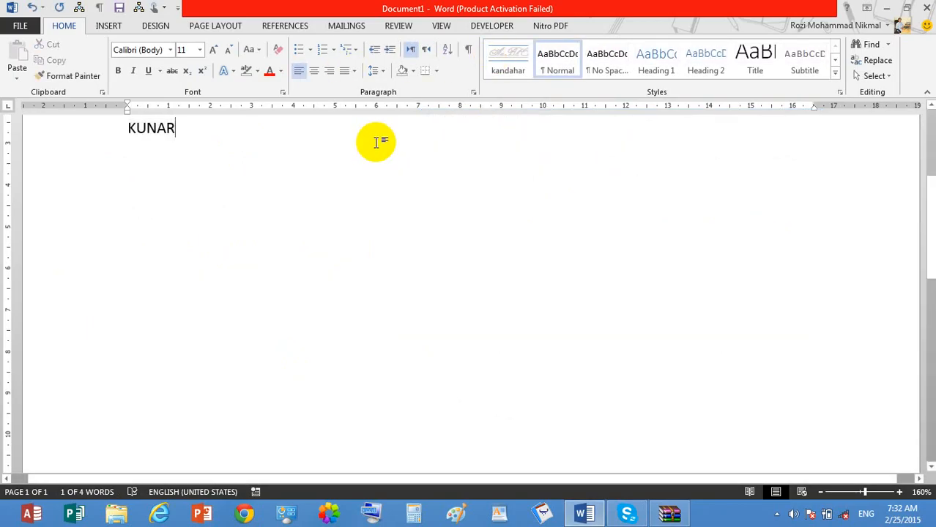
pyautogui.click(466, 50)
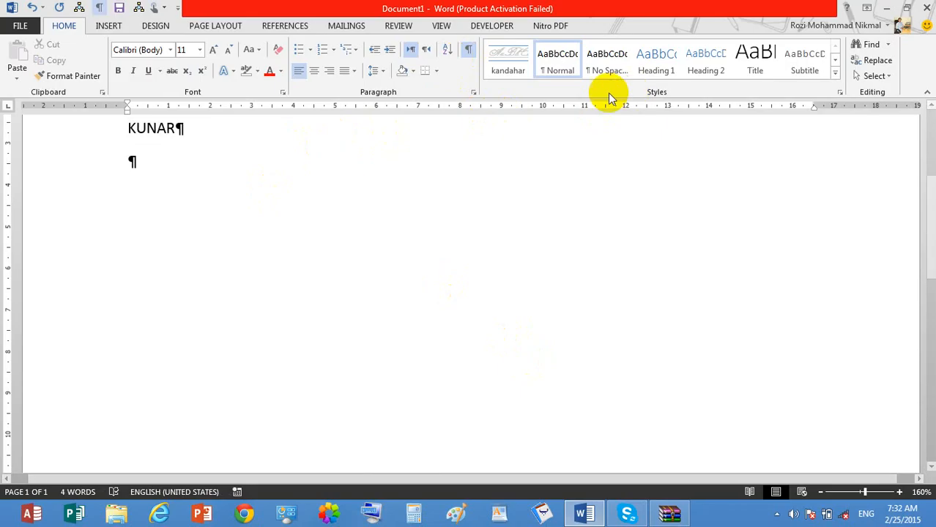
pyautogui.click(887, 45)
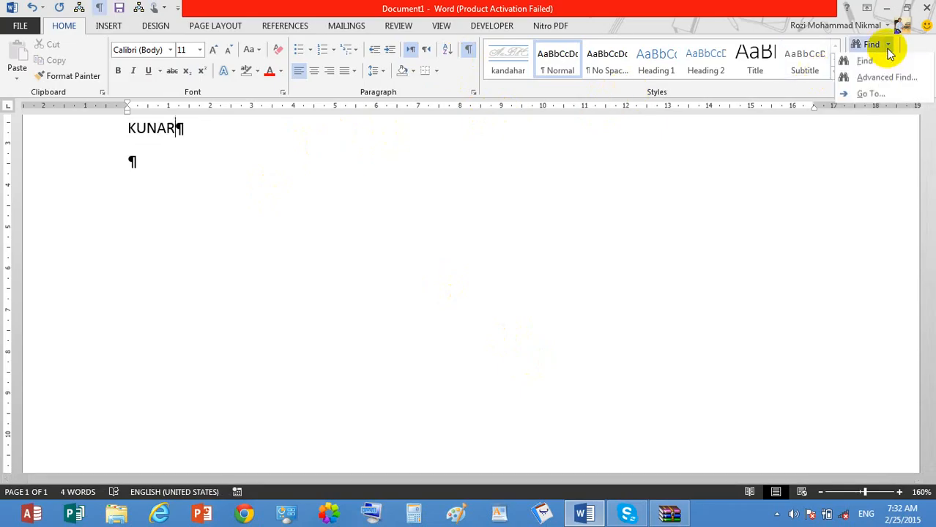
pyautogui.click(881, 76)
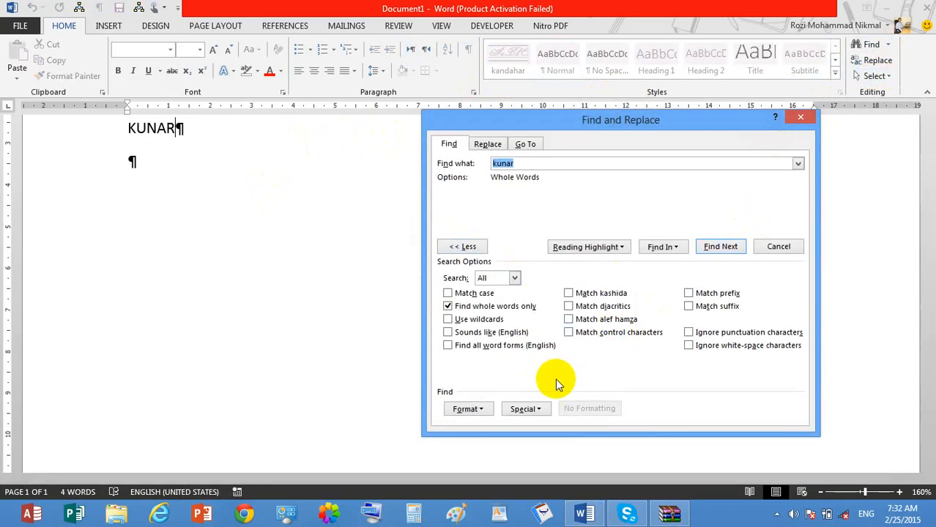
pyautogui.click(545, 409)
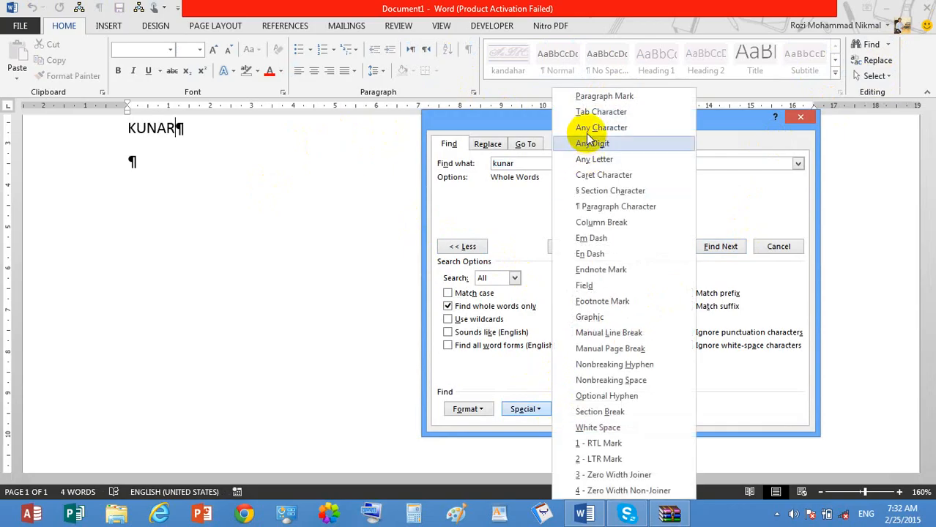
pyautogui.click(606, 96)
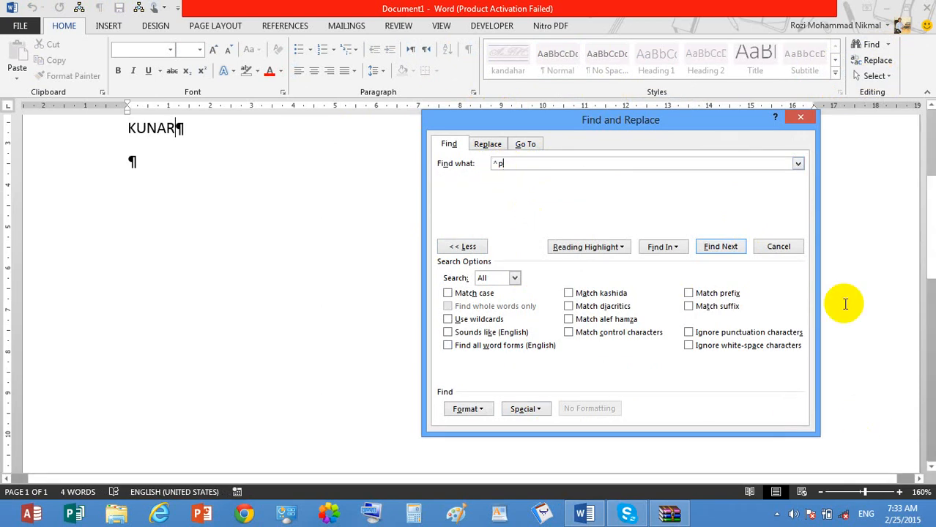
pyautogui.click(740, 248)
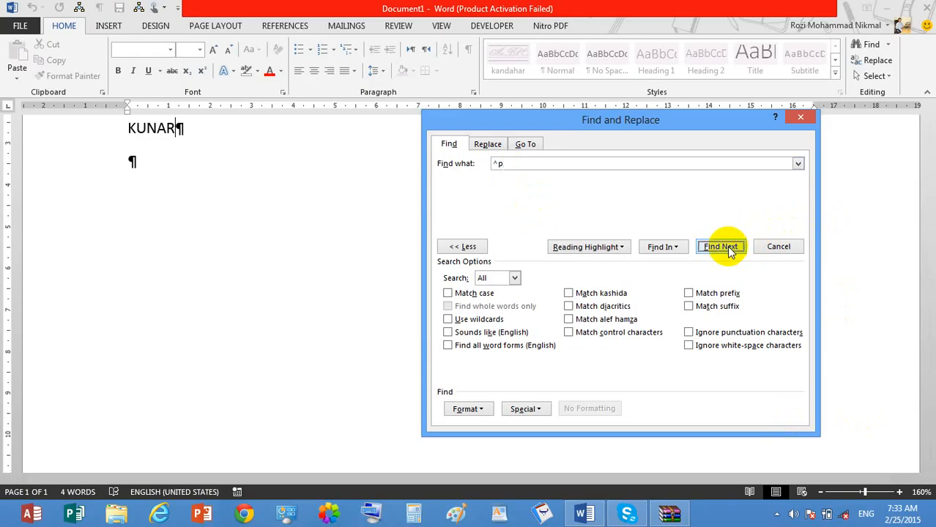
pyautogui.click(205, 154)
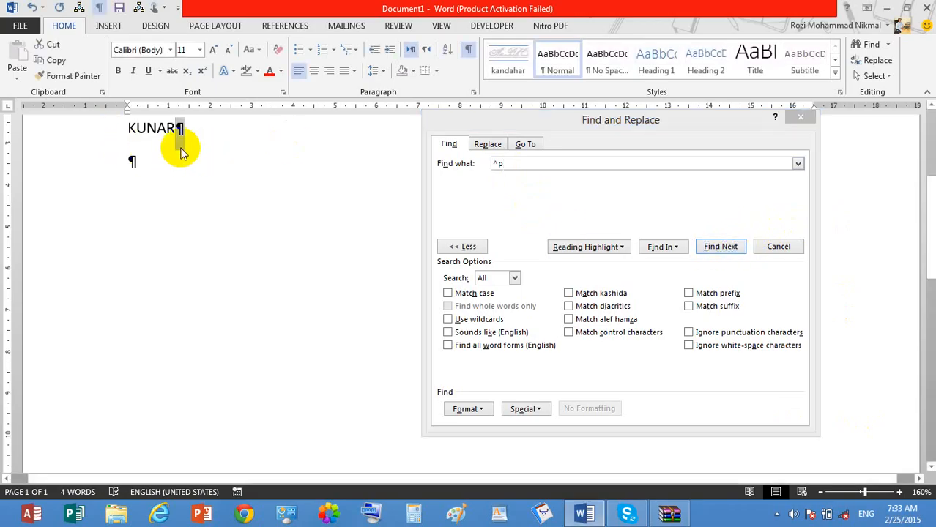
pyautogui.click(715, 246)
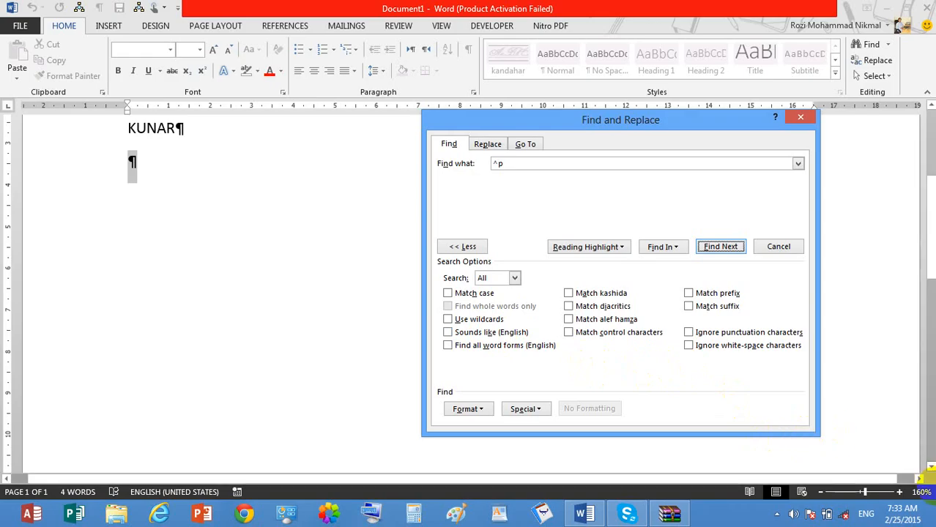
pyautogui.click(785, 247)
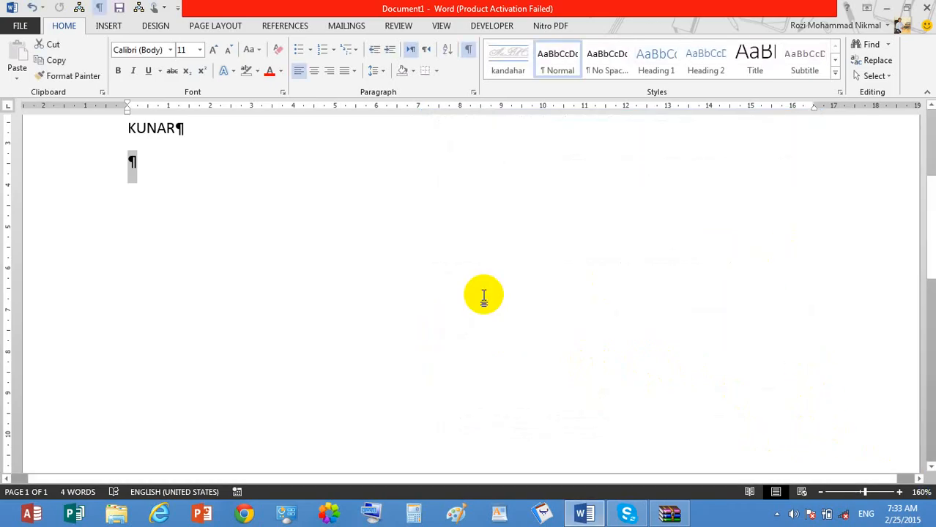
# - Hide the formatting marks and replace the document's entire text with four separate lines: Pen, Pin, Pan and Fan
pyautogui.hotkey('ctrl', 'a')
pyautogui.scroll(-10, 481, 292)
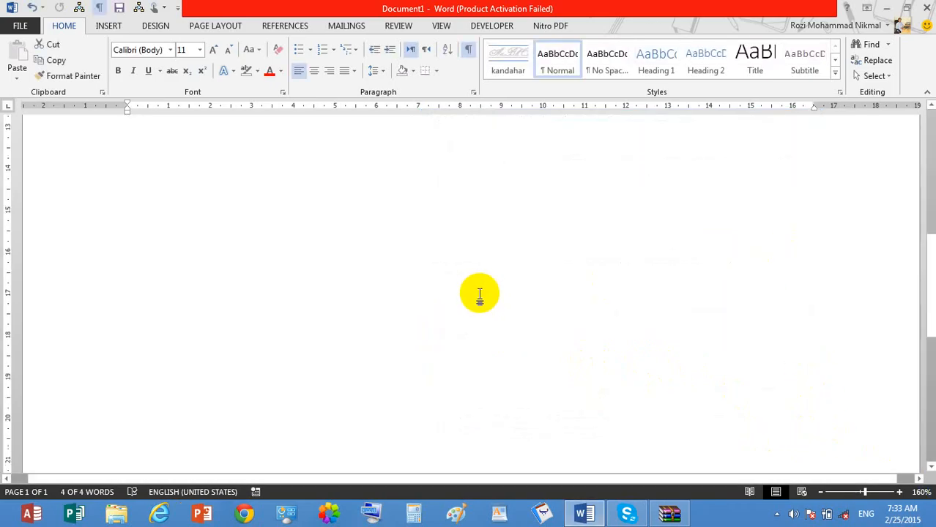
pyautogui.click(468, 50)
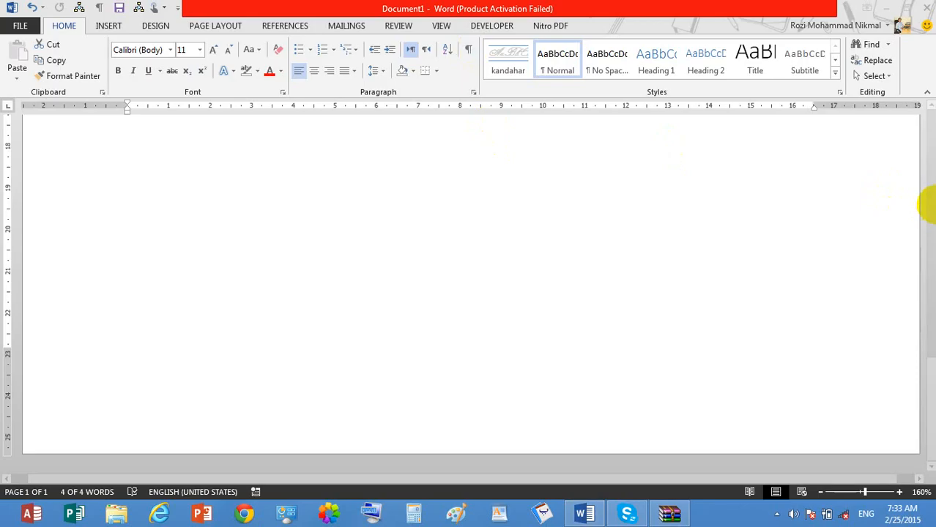
pyautogui.click(931, 209)
pyautogui.scroll(5, 930, 201)
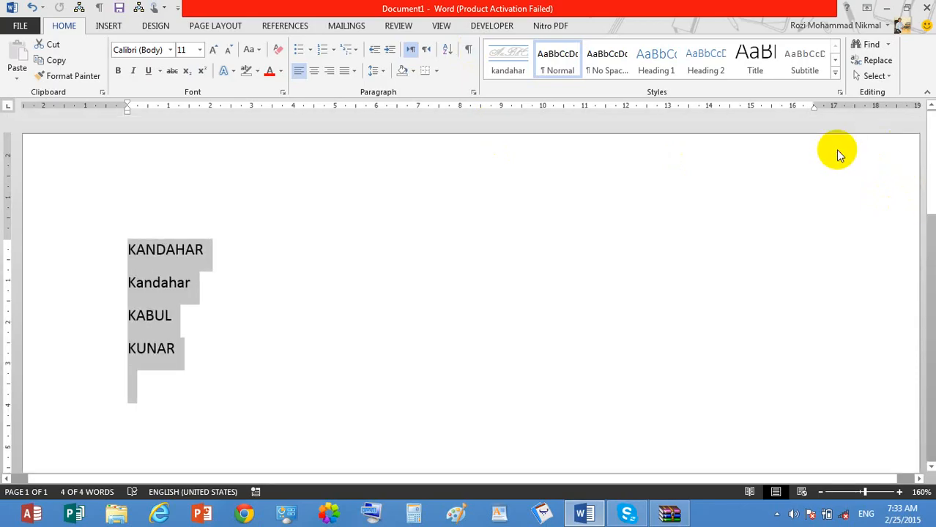
pyautogui.write('pen')
pyautogui.press('Return')
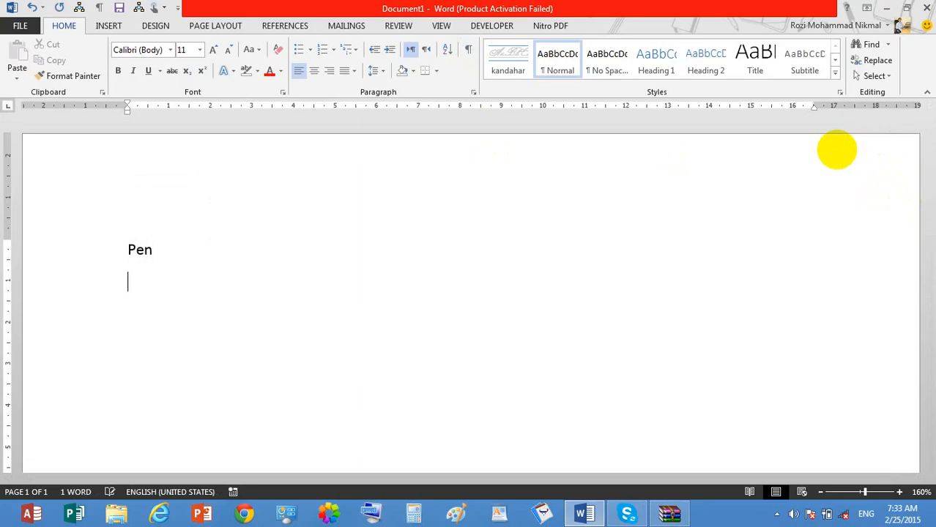
pyautogui.write('pin')
pyautogui.press('Return')
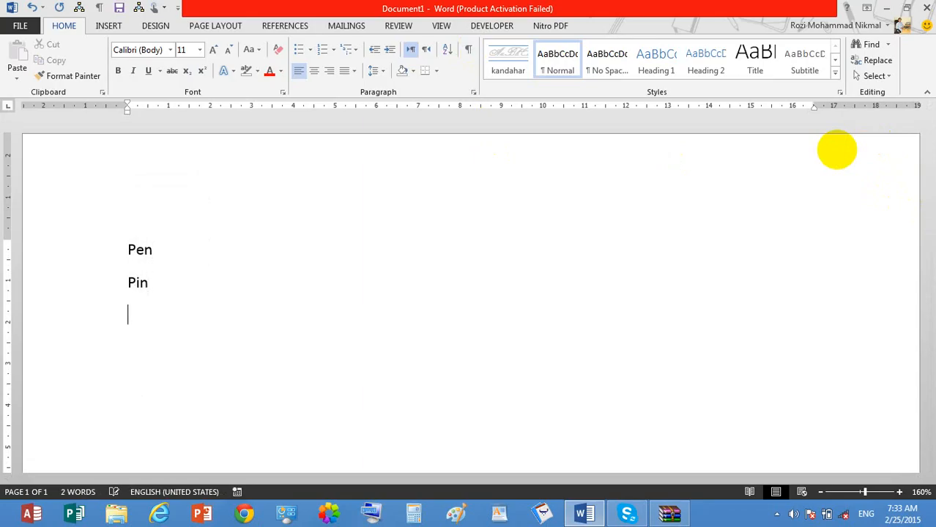
pyautogui.write('pan')
pyautogui.press('Return')
pyautogui.write('fan')
pyautogui.press('Return')
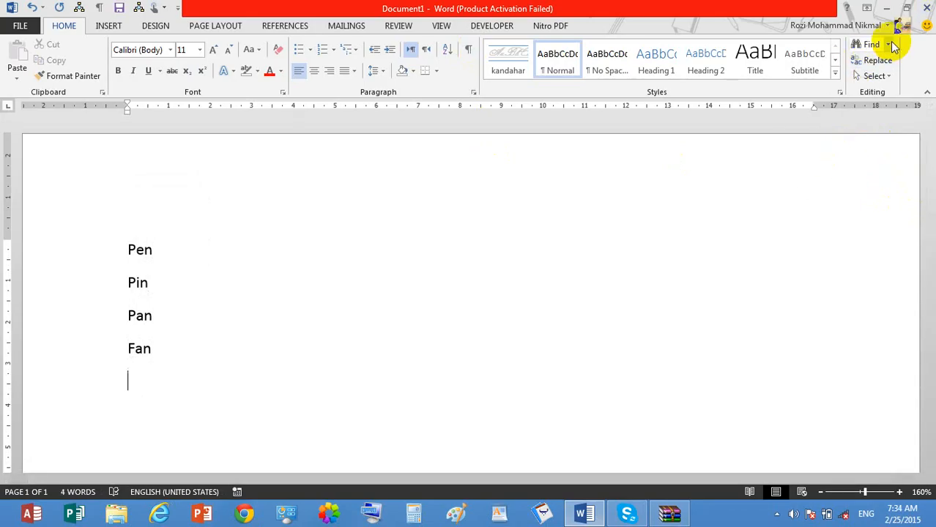
# - Use Advanced Find to search the document for "pen" with no search options enabled, until the search is finished
pyautogui.click(889, 45)
pyautogui.click(868, 78)
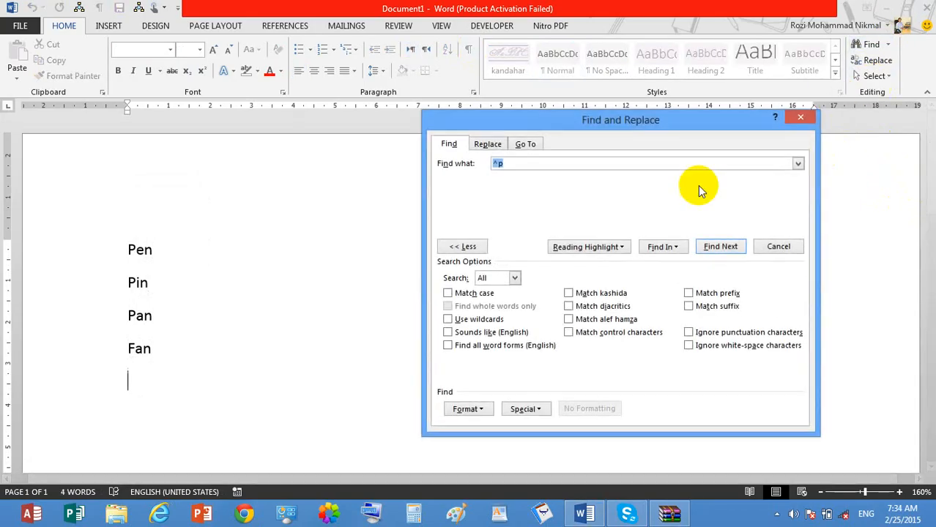
pyautogui.write('pen')
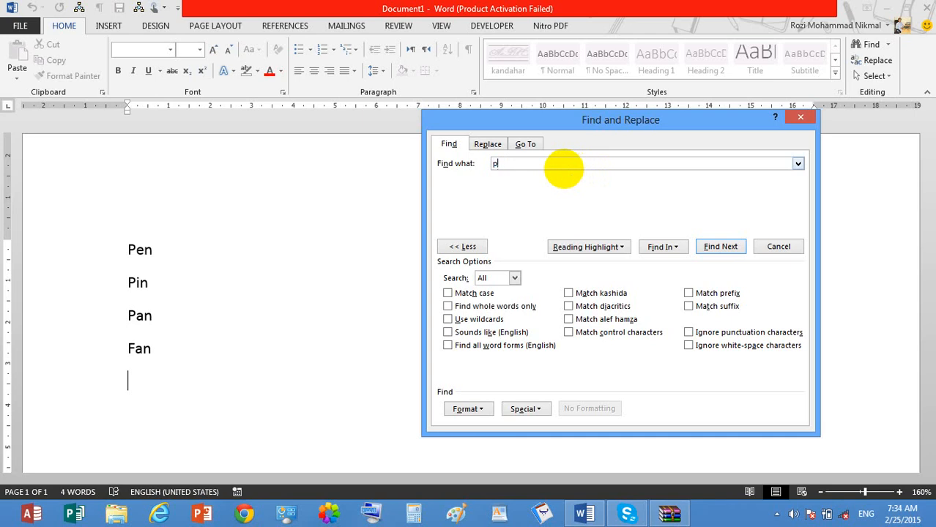
pyautogui.click(720, 247)
pyautogui.click(720, 247)
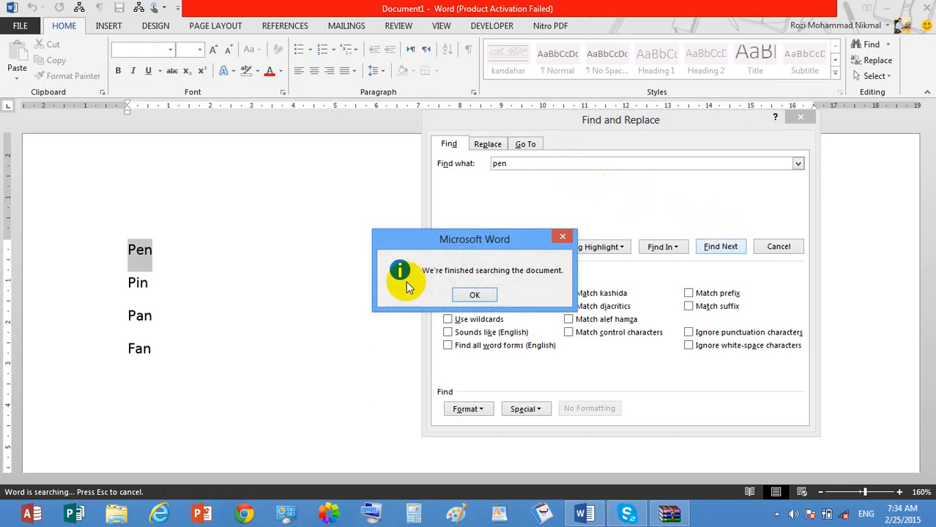
pyautogui.click(473, 294)
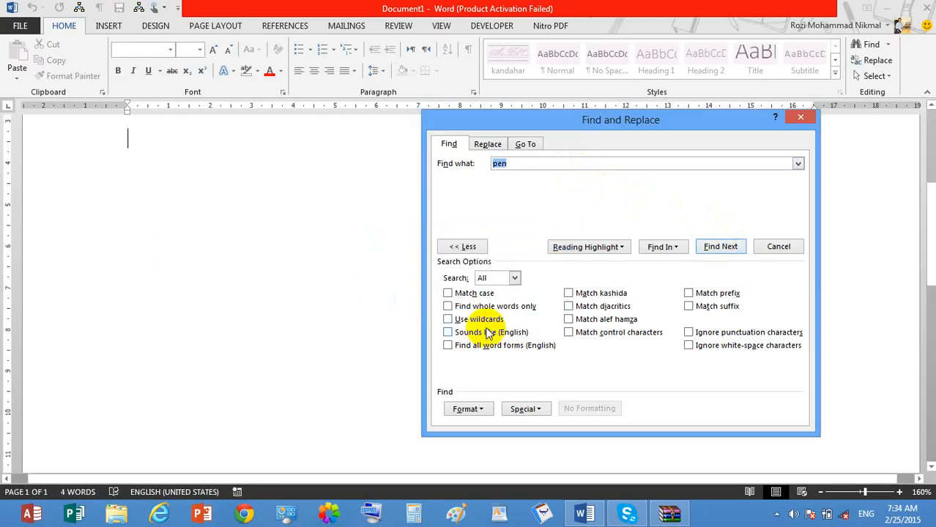
# - Enable Sounds like (English) and step through all matches for "pen" until the search is finished
pyautogui.click(487, 332)
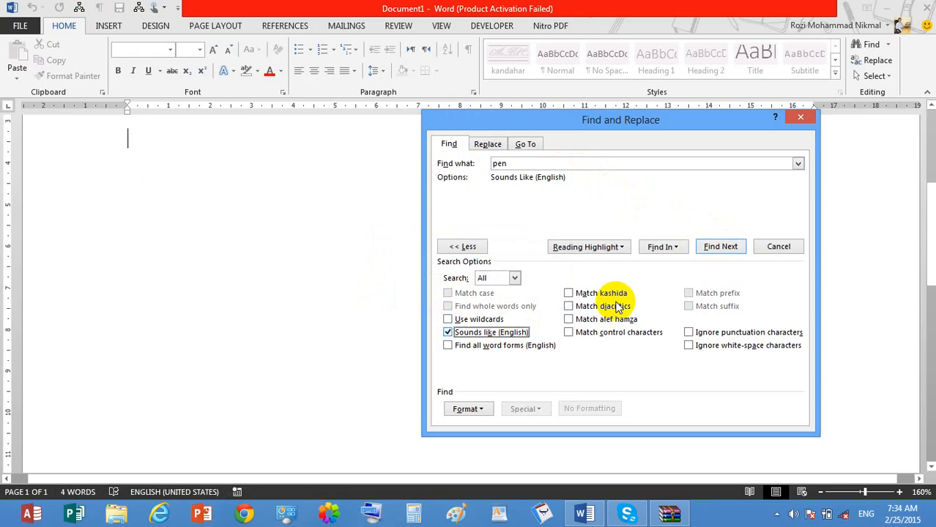
pyautogui.click(712, 249)
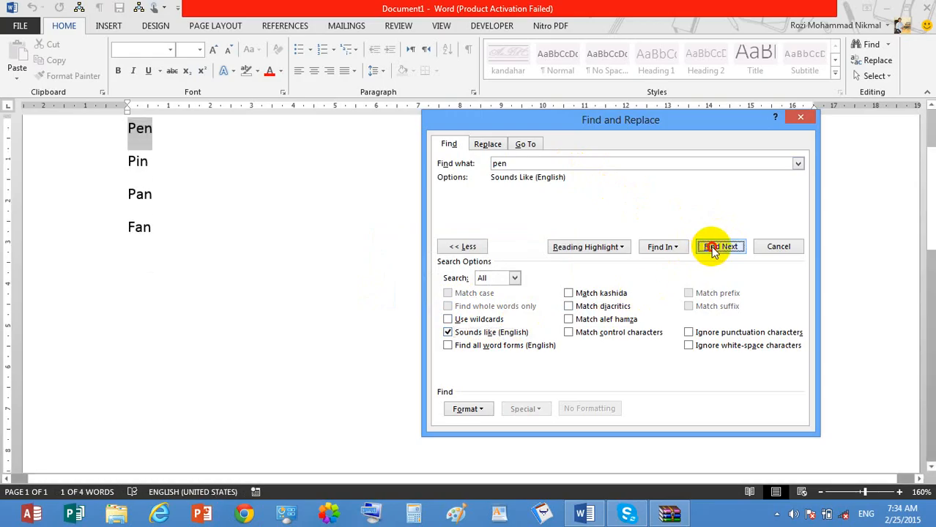
pyautogui.click(714, 249)
pyautogui.click(712, 249)
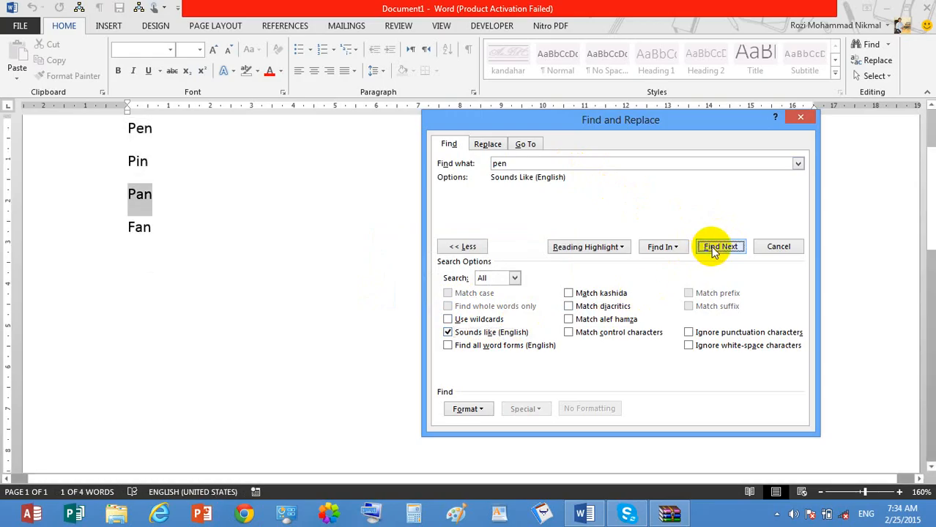
pyautogui.click(712, 249)
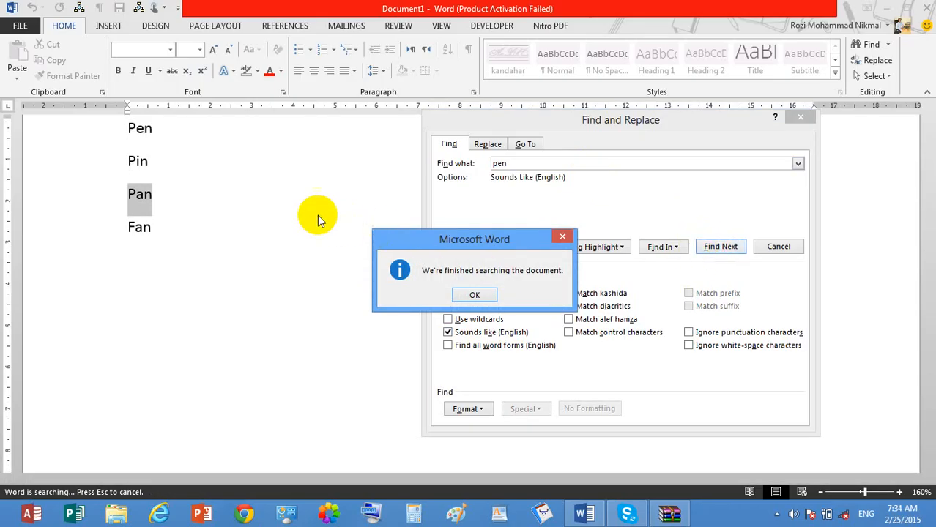
pyautogui.click(461, 295)
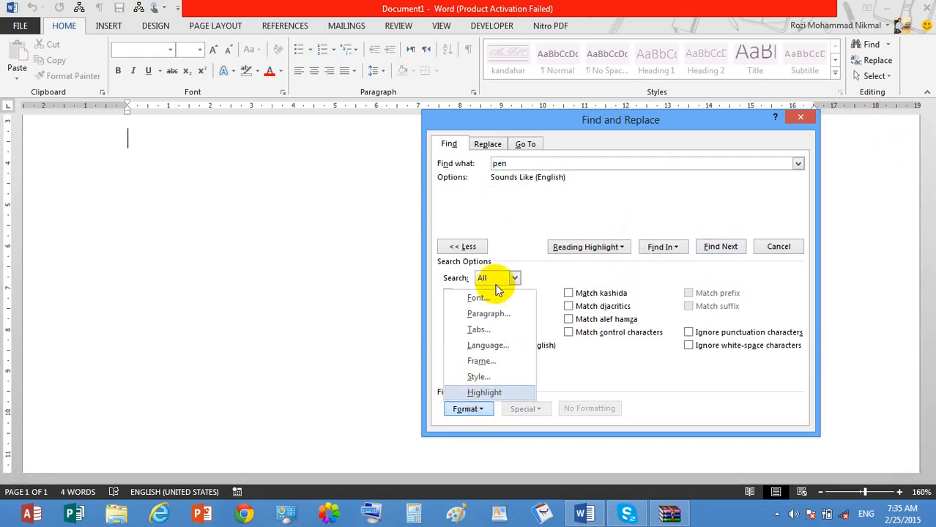
# - Examine the font and font color criteria offered for the search, and close the search without applying any
pyautogui.press('Escape')
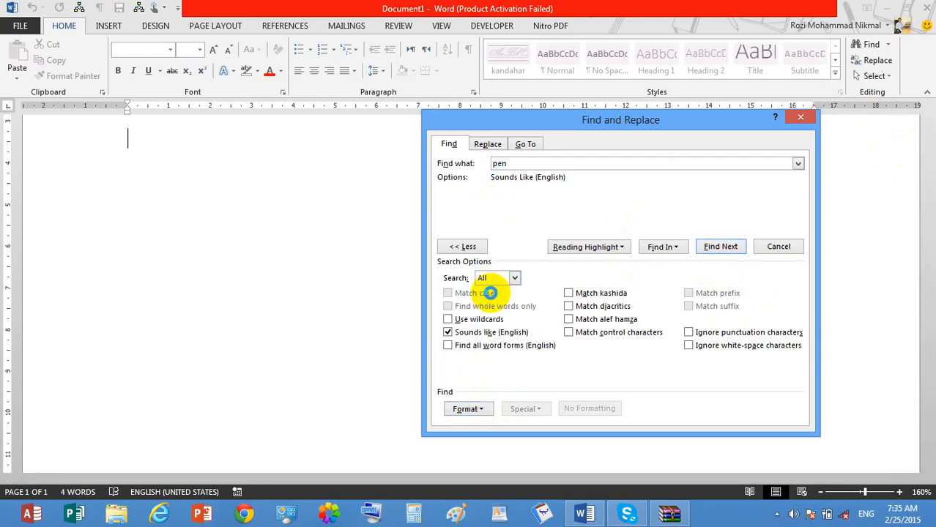
pyautogui.click(404, 262)
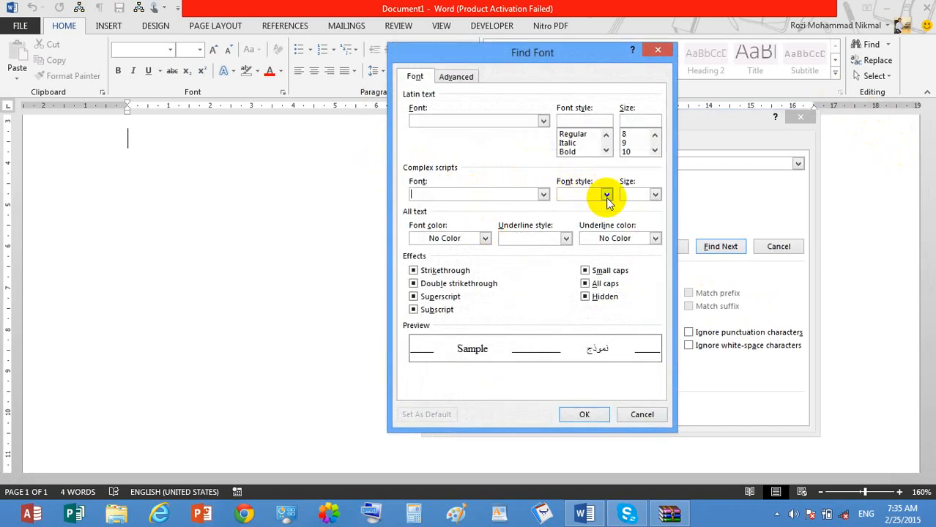
pyautogui.click(516, 192)
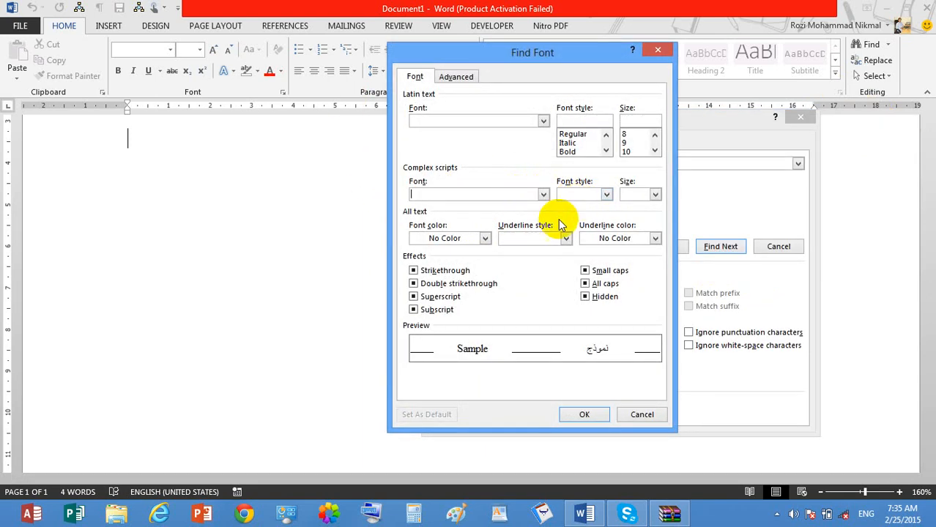
pyautogui.click(485, 240)
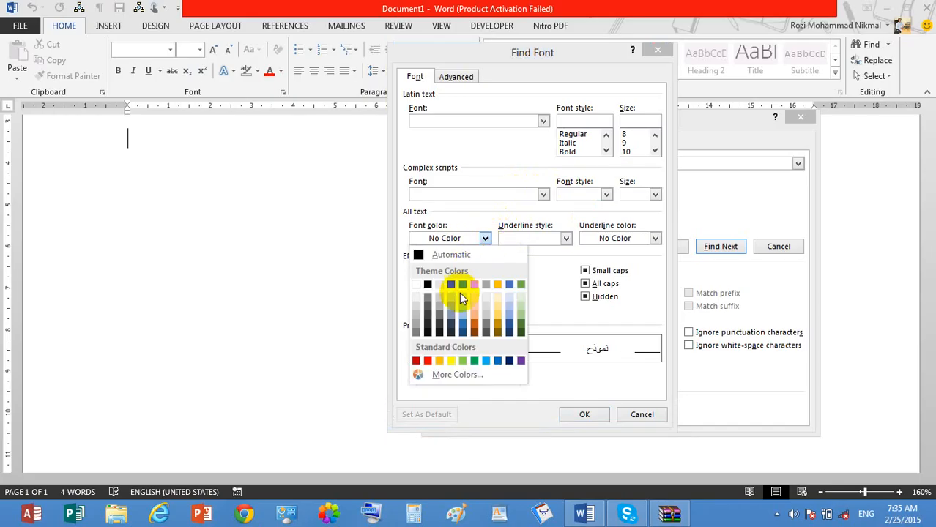
pyautogui.click(641, 416)
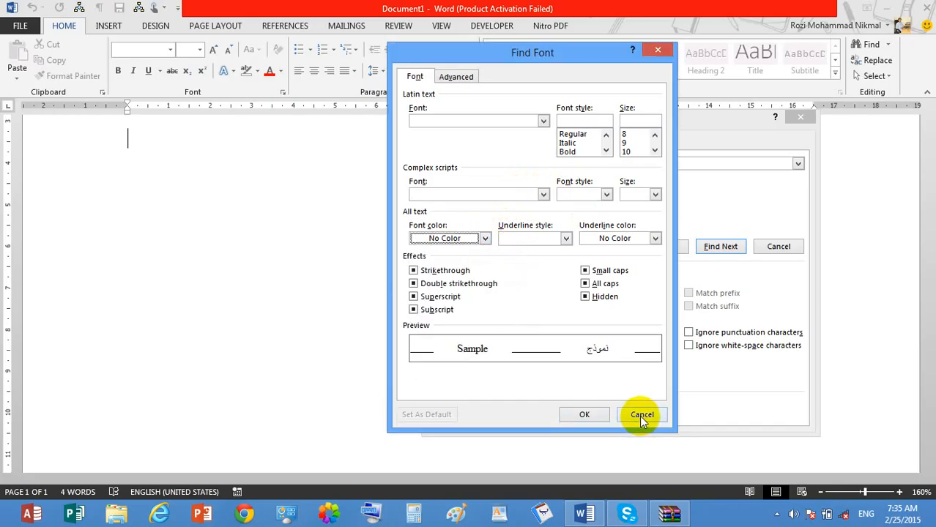
pyautogui.click(642, 415)
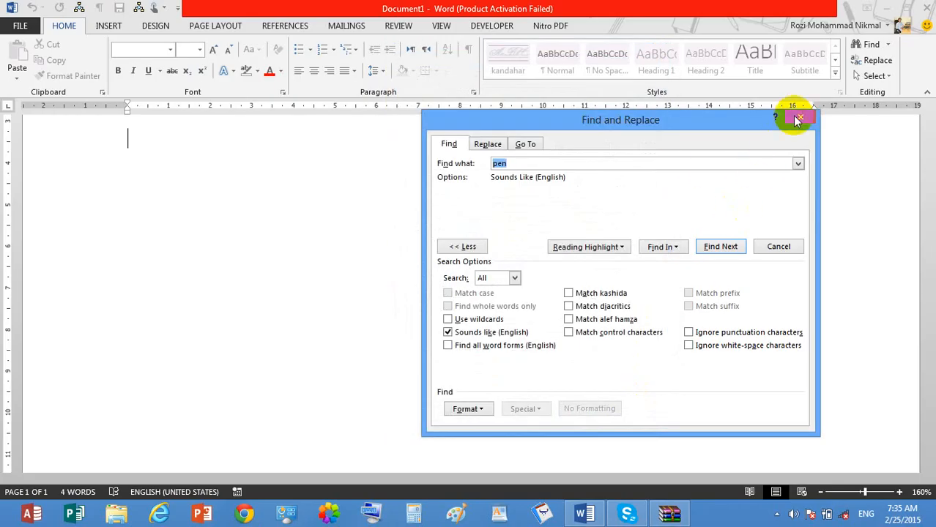
pyautogui.click(800, 117)
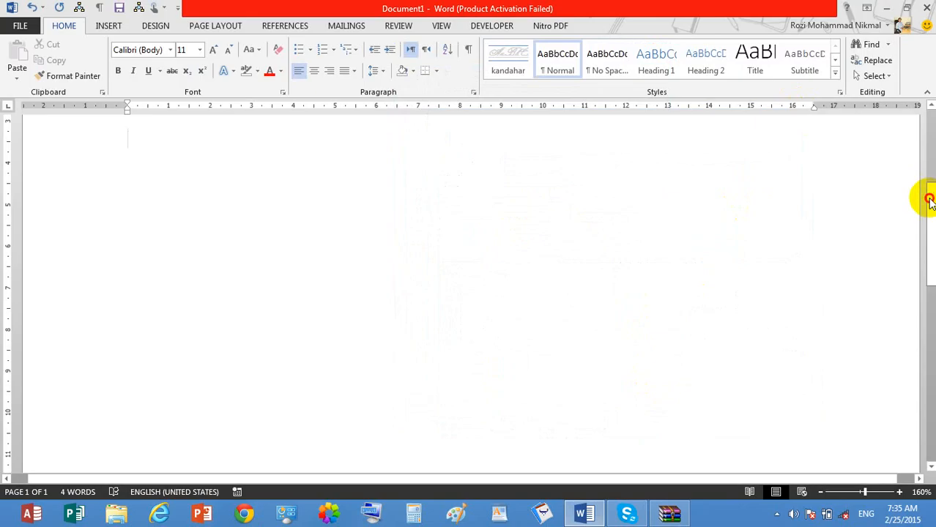
# - Change the font color of the word "Pen" on the first line to standard Yellow and deselect it
pyautogui.scroll(3, 929, 196)
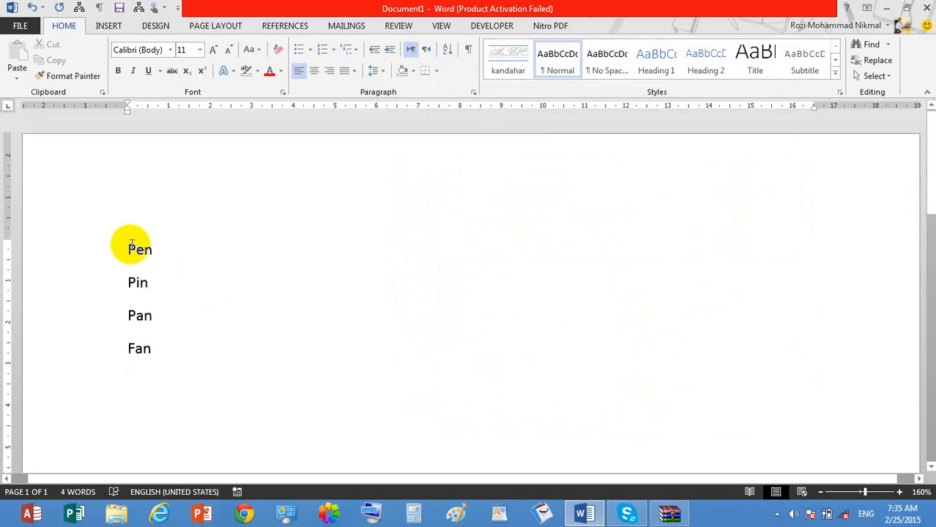
pyautogui.moveTo(171, 253); pyautogui.dragTo(126, 251)
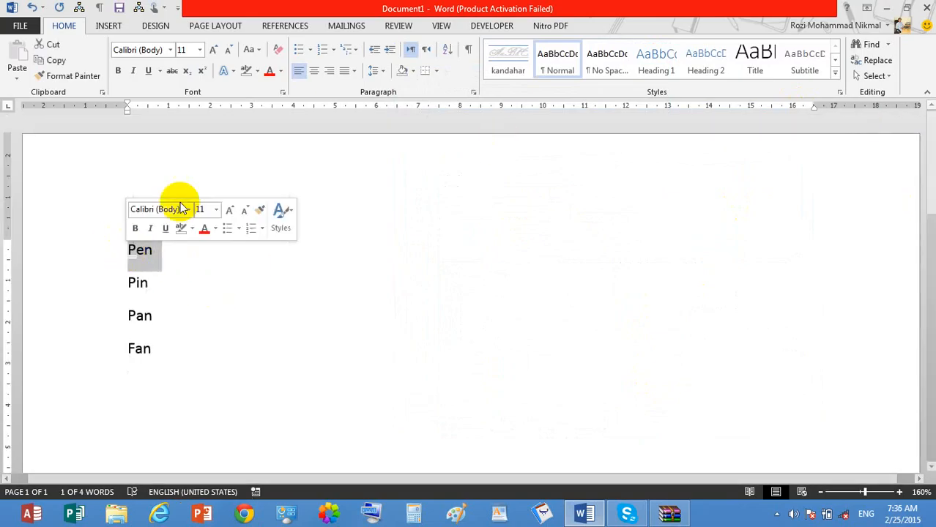
pyautogui.click(281, 71)
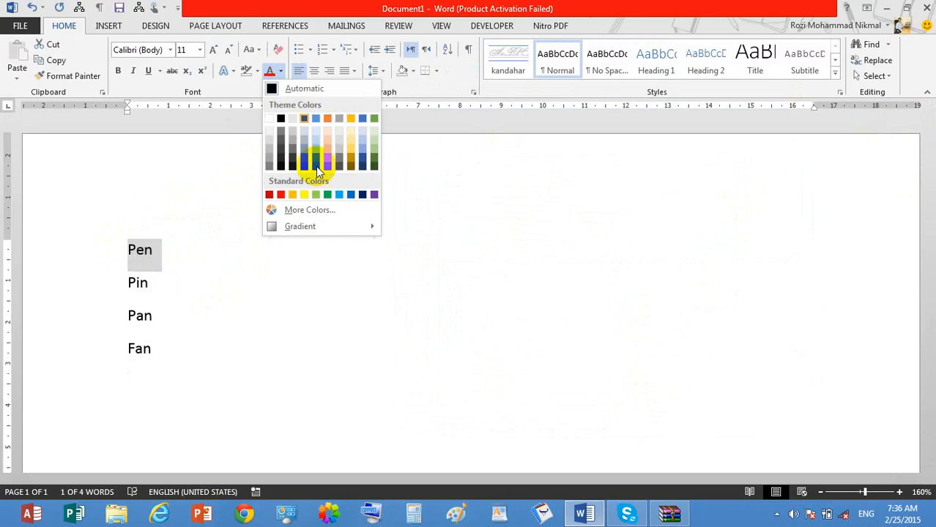
pyautogui.click(307, 196)
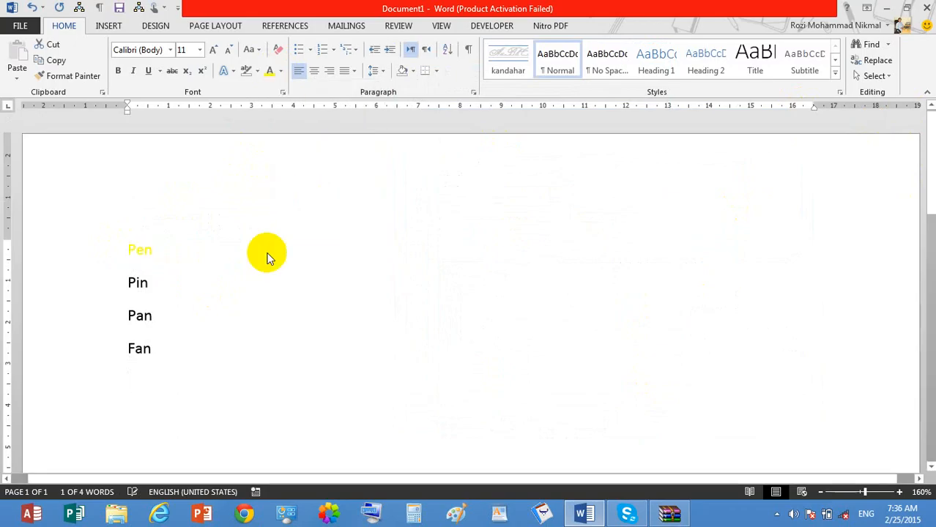
pyautogui.click(236, 285)
pyautogui.click(221, 383)
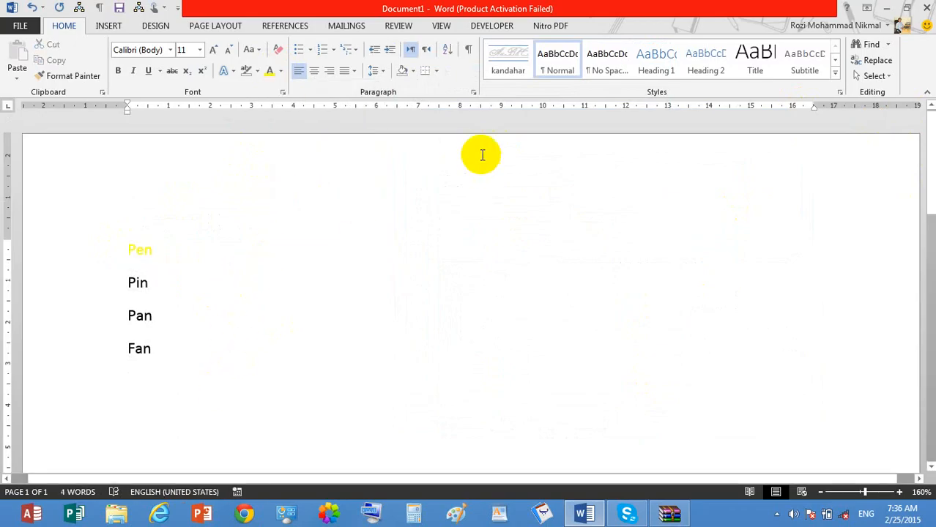
# - Use Advanced Find to locate "pen" with Sounds like (English) turned off and the font color criterion set to Yellow
pyautogui.click(888, 45)
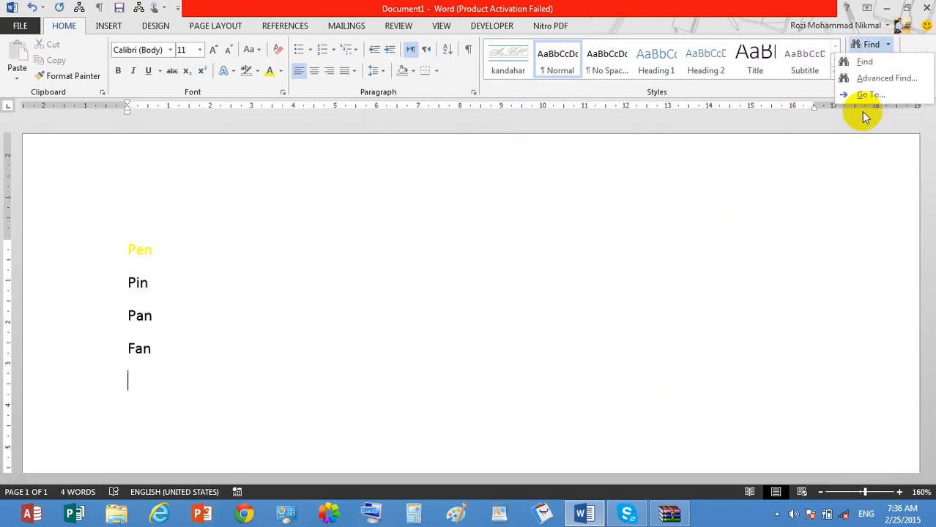
pyautogui.click(879, 78)
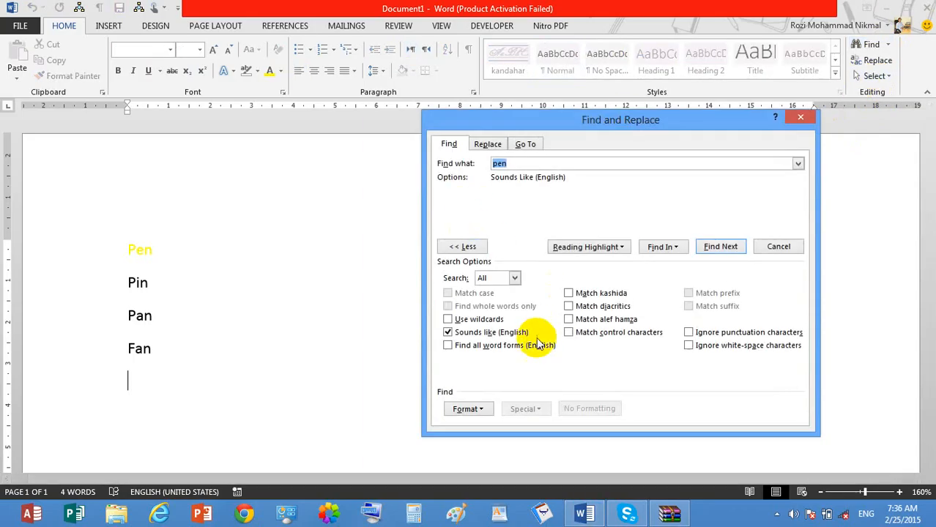
pyautogui.click(448, 332)
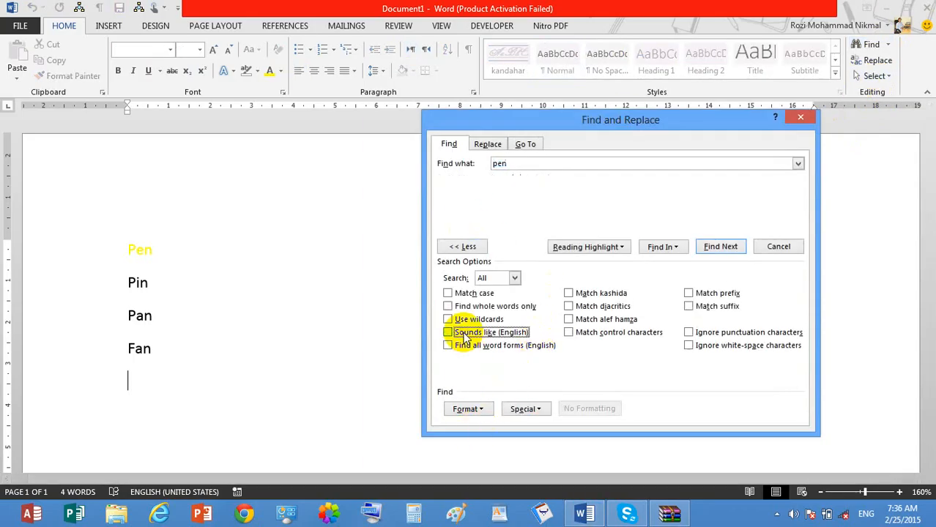
pyautogui.click(482, 410)
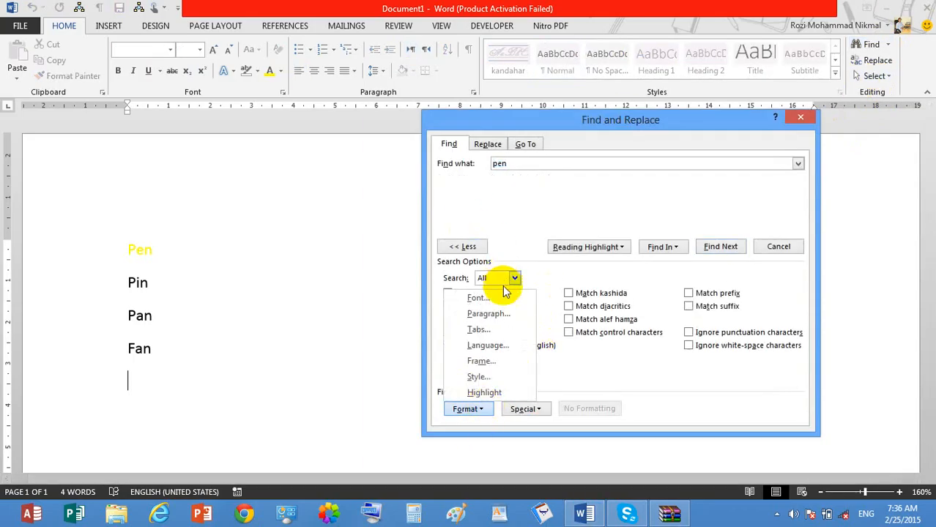
pyautogui.click(4, 293)
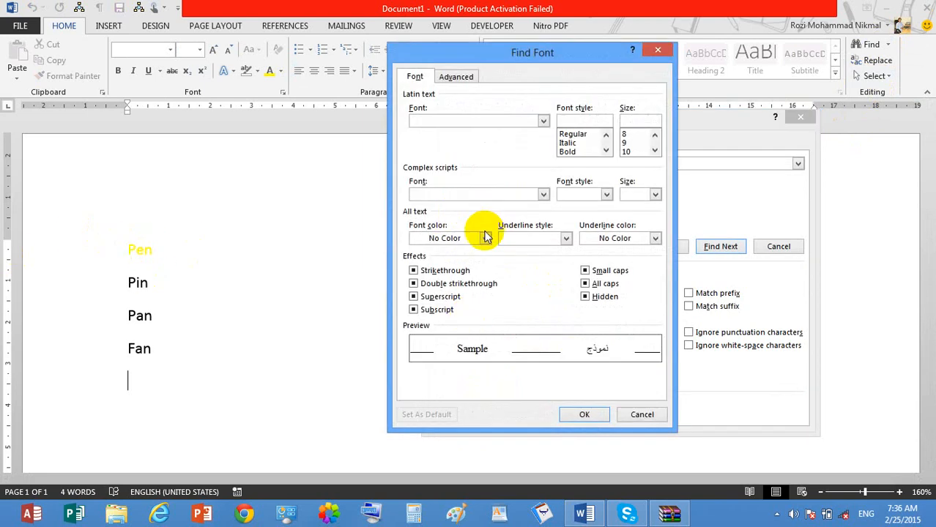
pyautogui.click(485, 238)
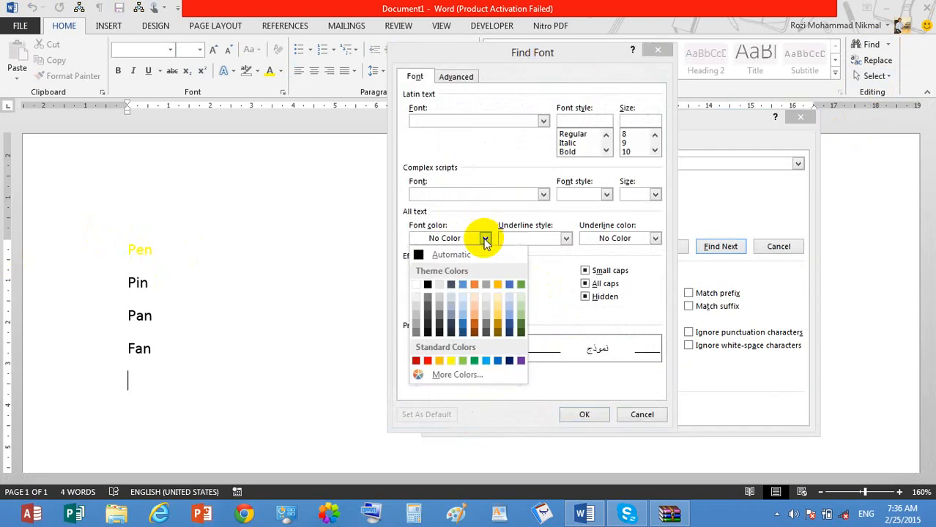
pyautogui.click(450, 360)
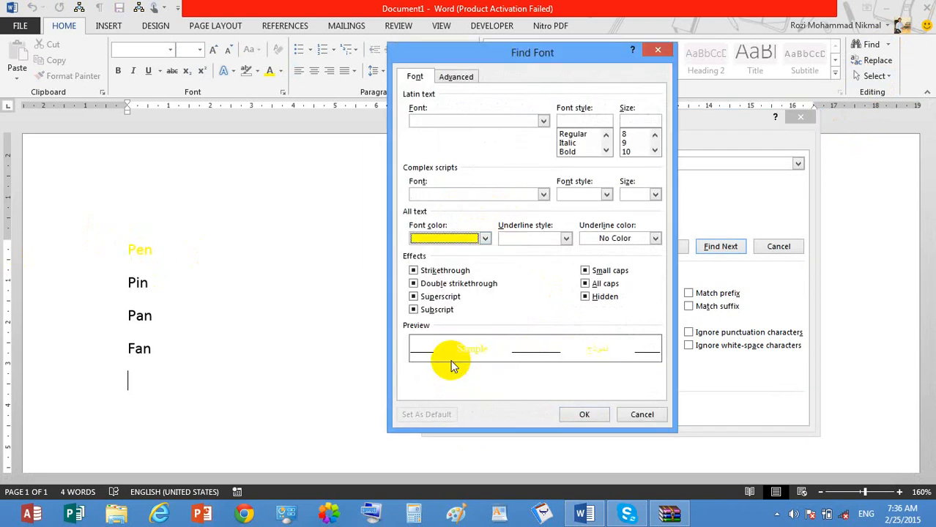
pyautogui.click(585, 416)
pyautogui.click(714, 246)
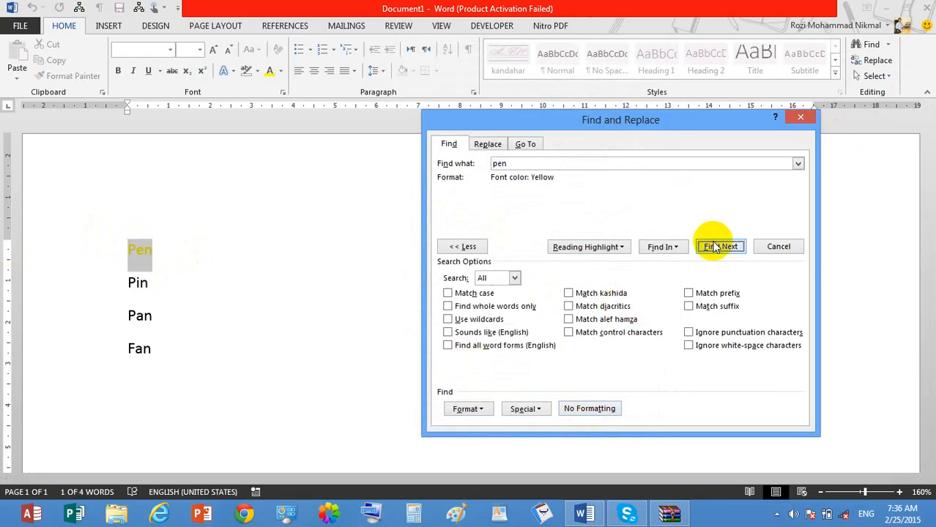
# - Continue the search for yellow "pen" to the end of the document and close Find and Replace
pyautogui.click(714, 247)
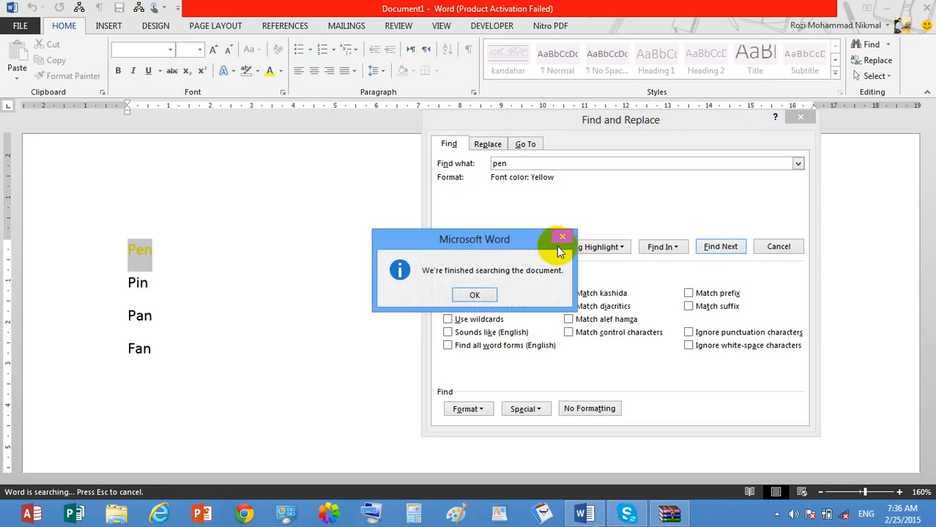
pyautogui.click(475, 296)
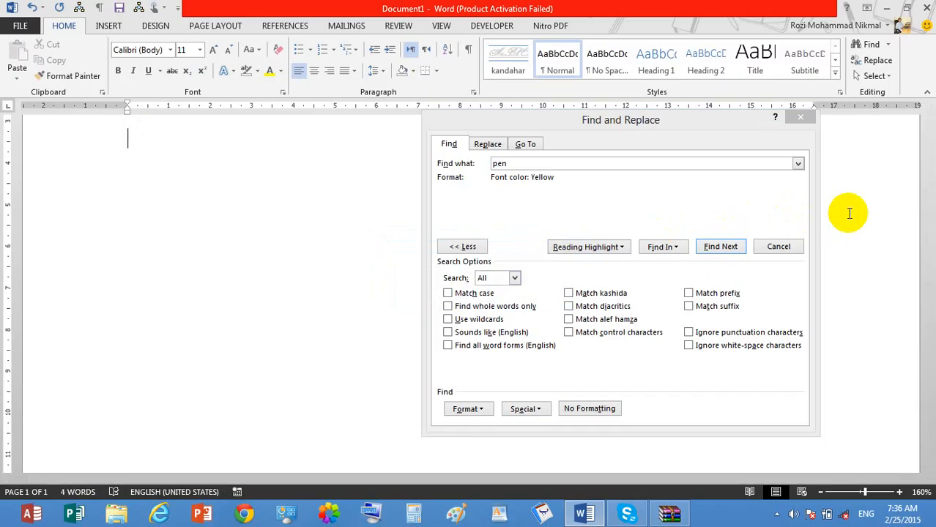
pyautogui.click(800, 117)
pyautogui.click(800, 118)
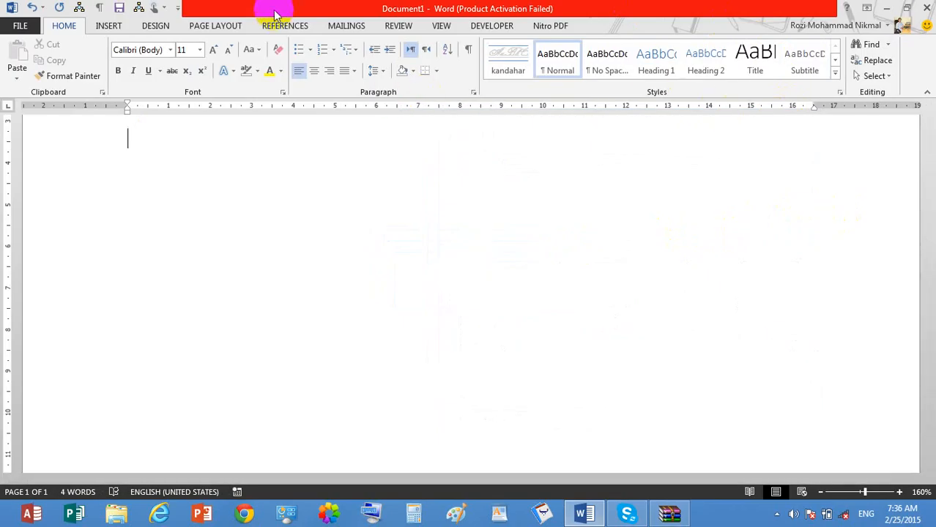
# - Show the Insert commands and delete all sample text from the document
pyautogui.click(99, 28)
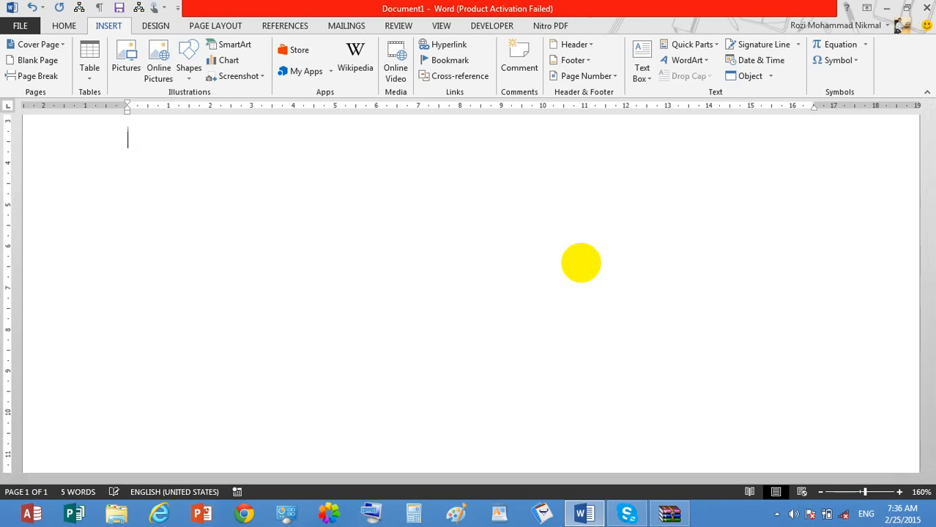
pyautogui.write('Fan')
pyautogui.hotkey('ctrl', 'a')
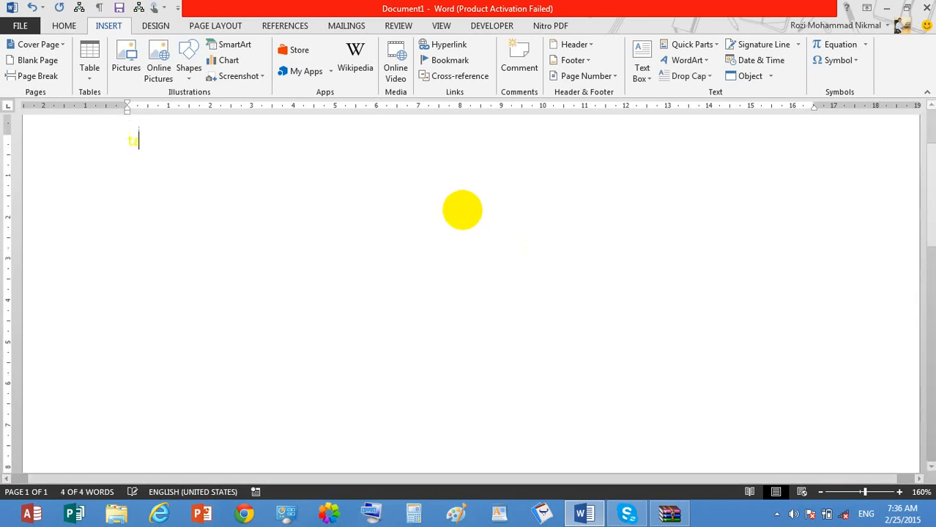
pyautogui.press('BackSpace')
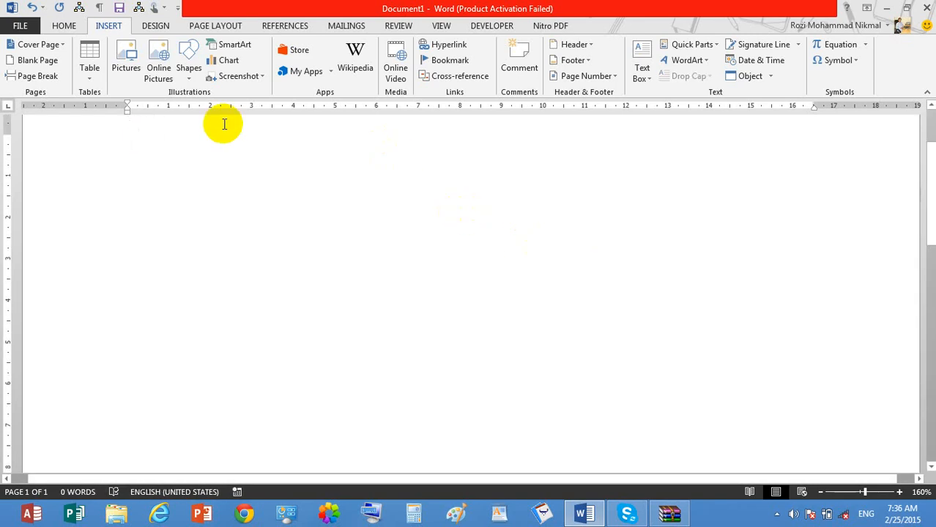
# - Launch Notepad through the Run dialog and write "table" as the first line
pyautogui.press('super+r')
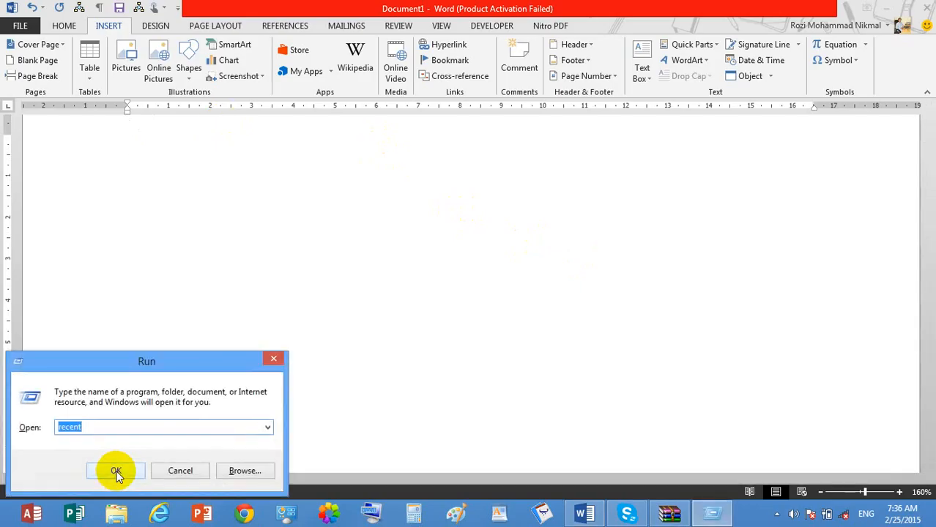
pyautogui.write('notepad')
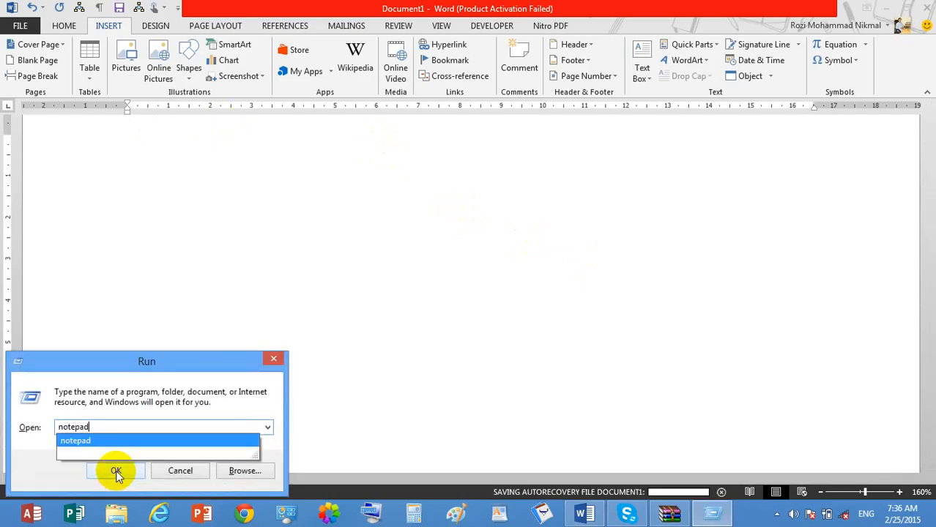
pyautogui.click(116, 471)
pyautogui.doubleClick(198, 139)
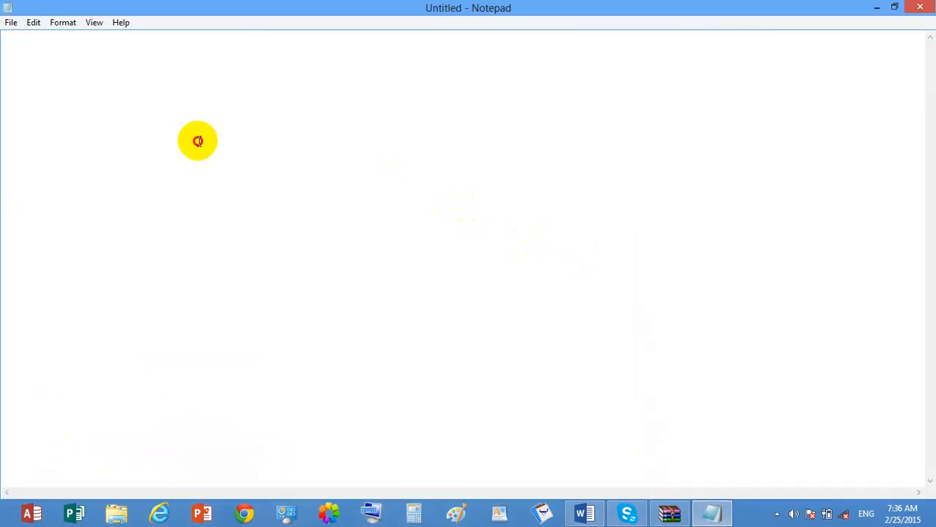
pyautogui.write('tal')
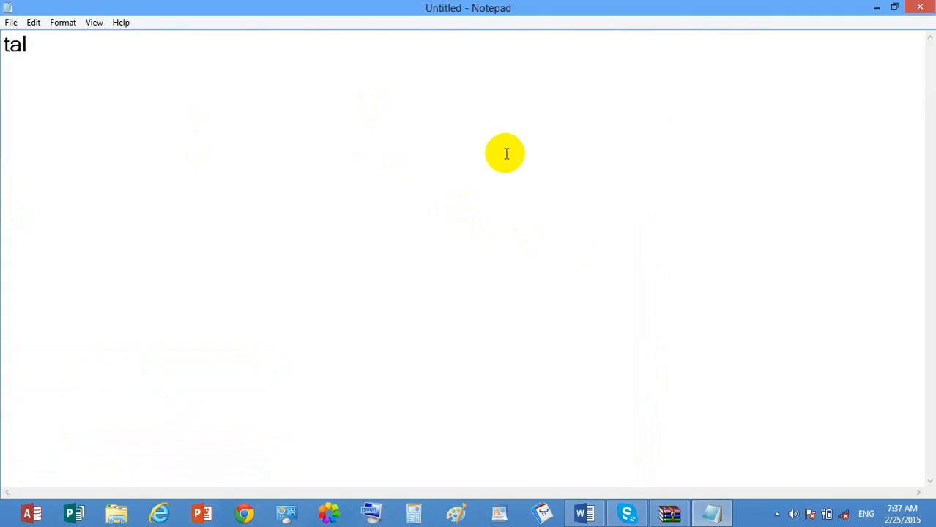
pyautogui.write('ble')
# - Write "table is used for the restoring of the data" as the second line and start a new line
pyautogui.write('ble')
pyautogui.write(' is')
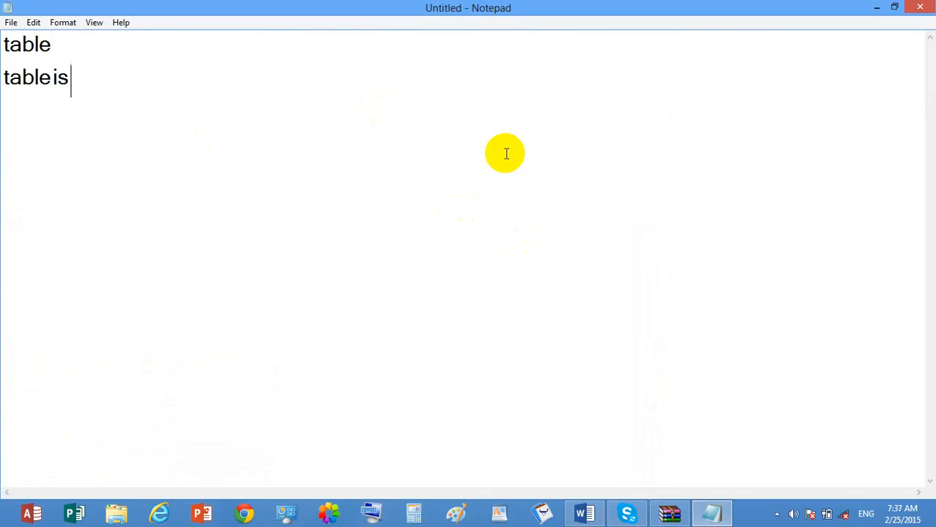
pyautogui.write(' used fore')
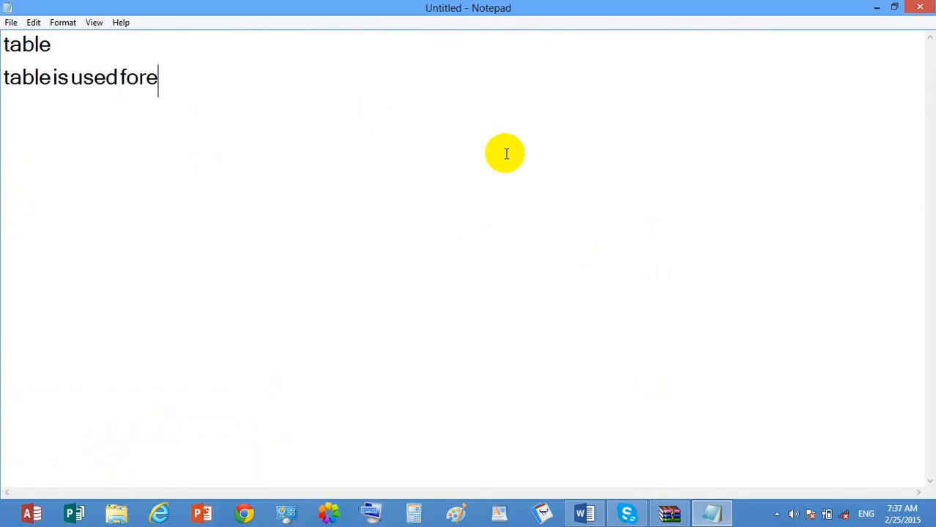
pyautogui.press('BackSpace')
pyautogui.write('the r')
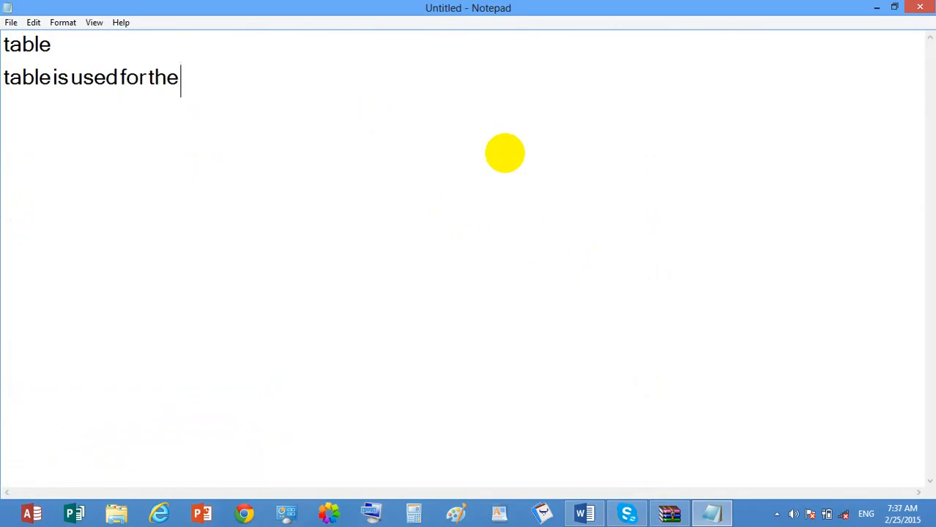
pyautogui.write('estor')
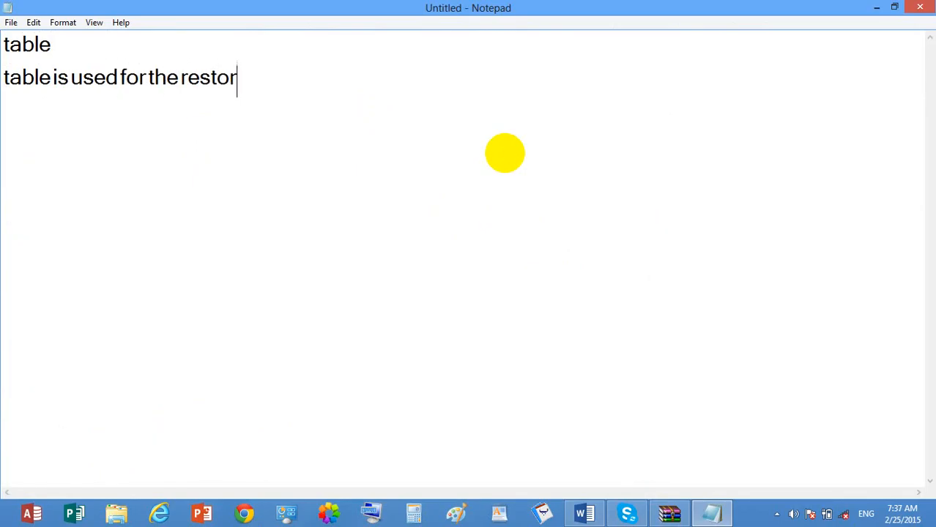
pyautogui.write('ing of t')
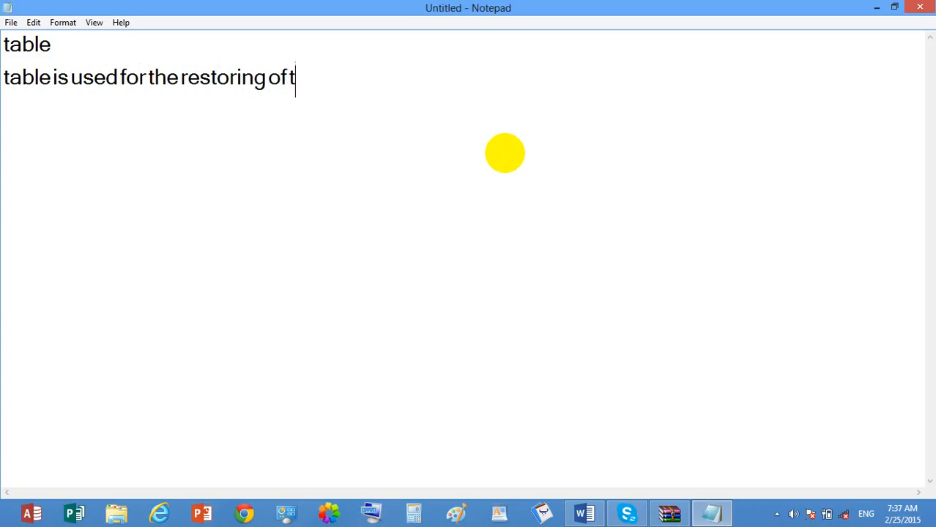
pyautogui.write('he data')
pyautogui.press('Return')
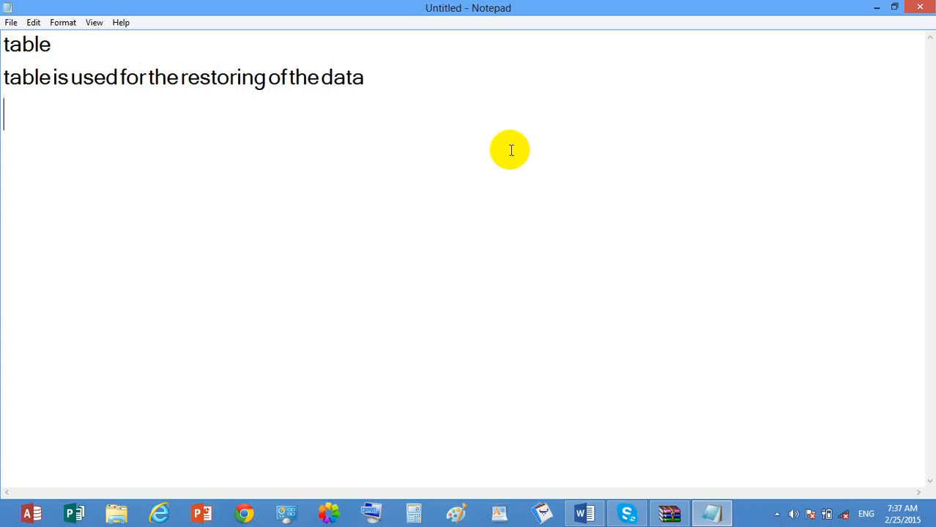
# - Write "or the collection of row and column is callerd table" on the third line
pyautogui.write('or the c')
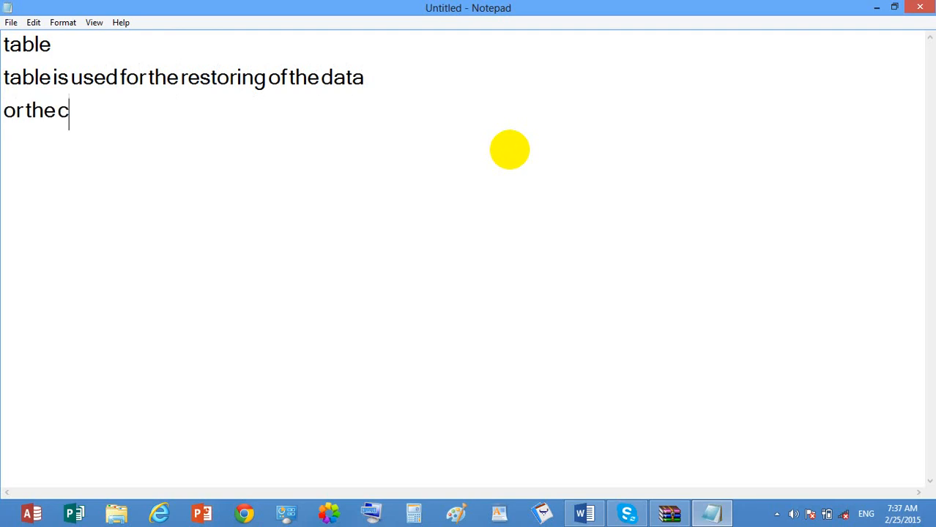
pyautogui.write('ollectio')
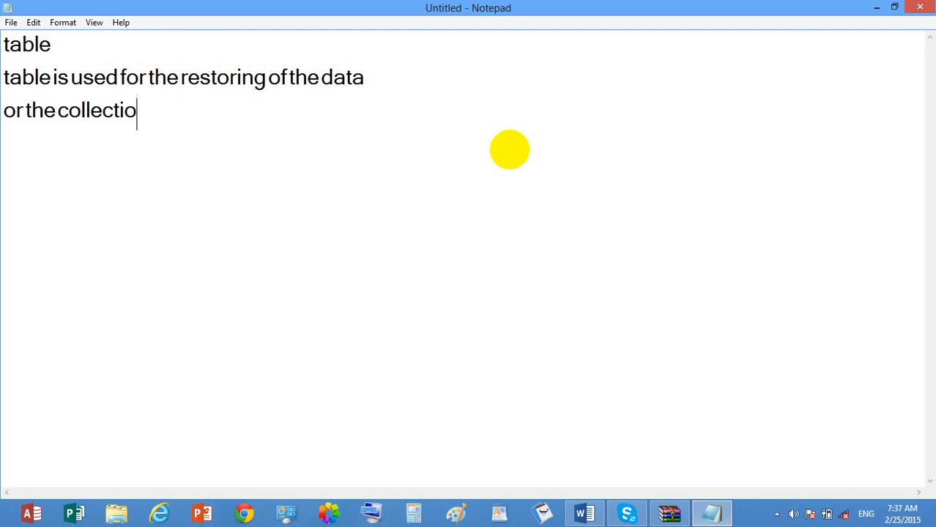
pyautogui.write('n of ro')
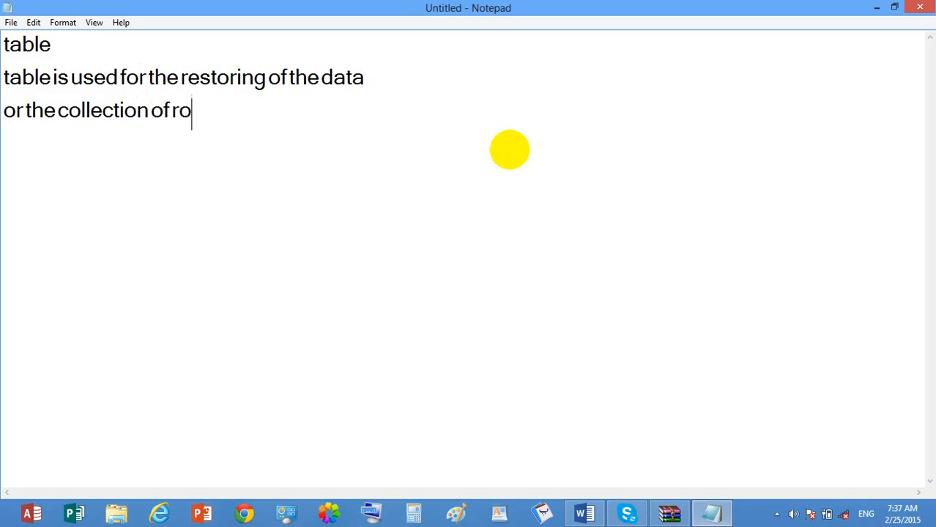
pyautogui.write('w and co')
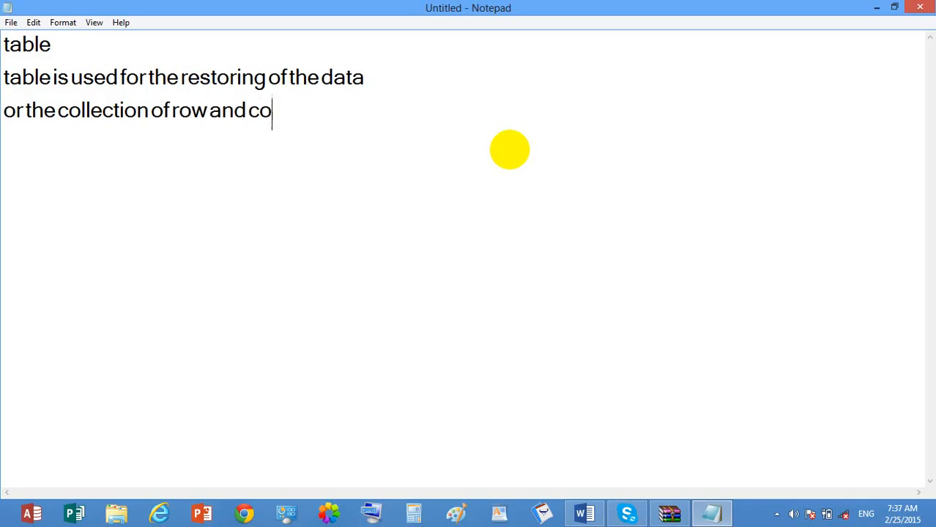
pyautogui.write('lumn')
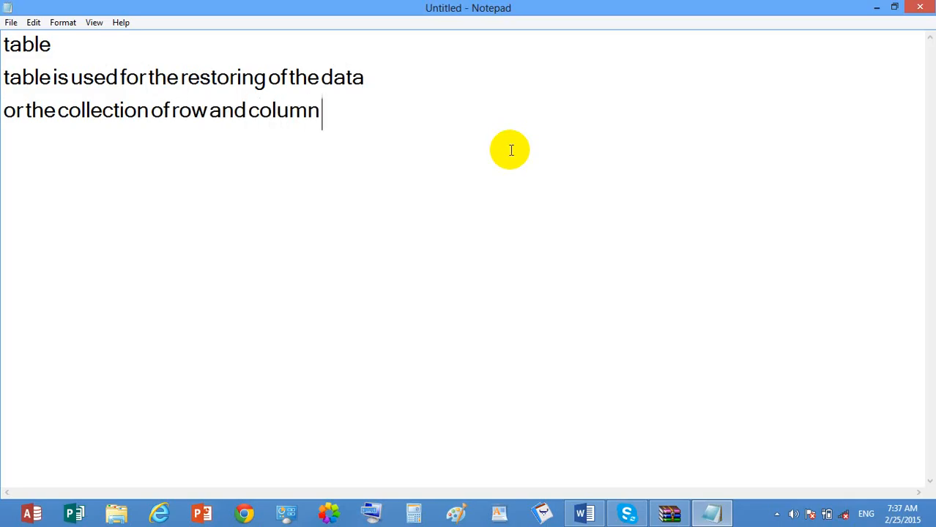
pyautogui.write(' is callerd')
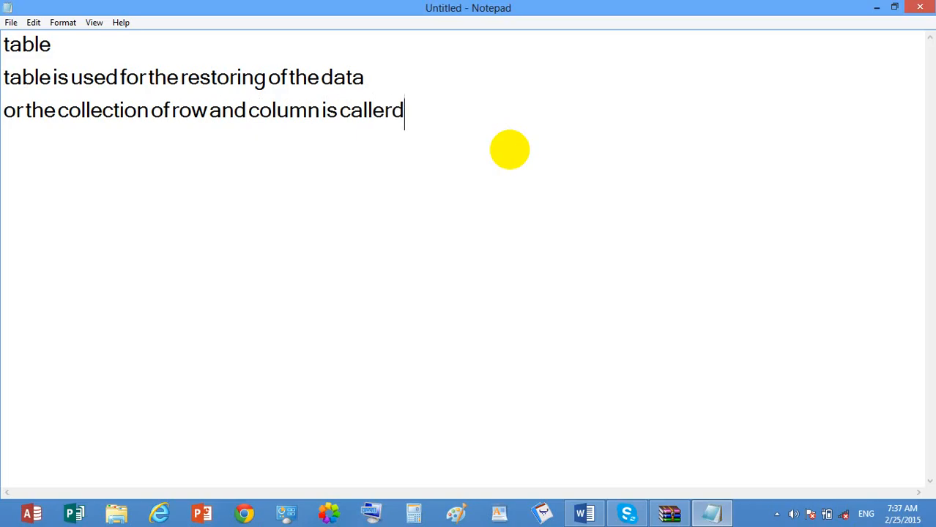
pyautogui.write(' table')
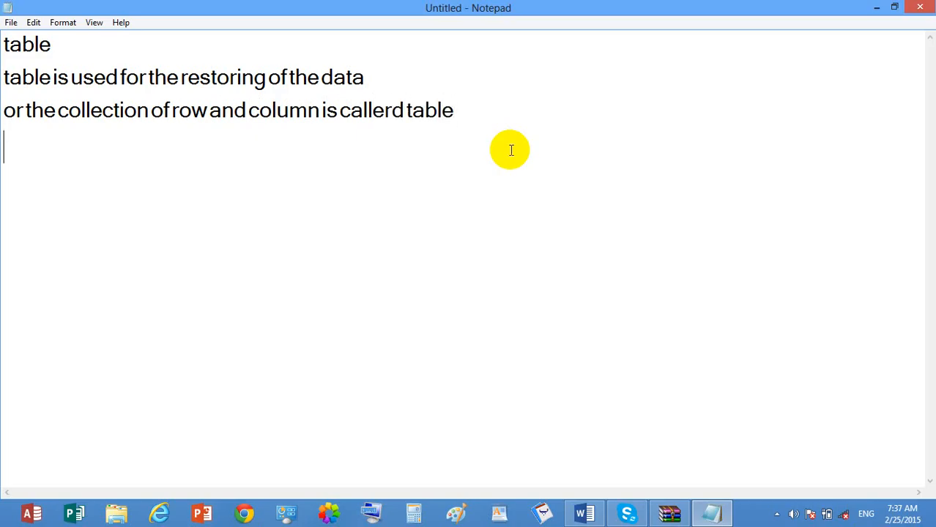
# - Correct "callerd" to "called" in the third line and return to the empty line below
pyautogui.moveTo(404, 112); pyautogui.dragTo(384, 110)
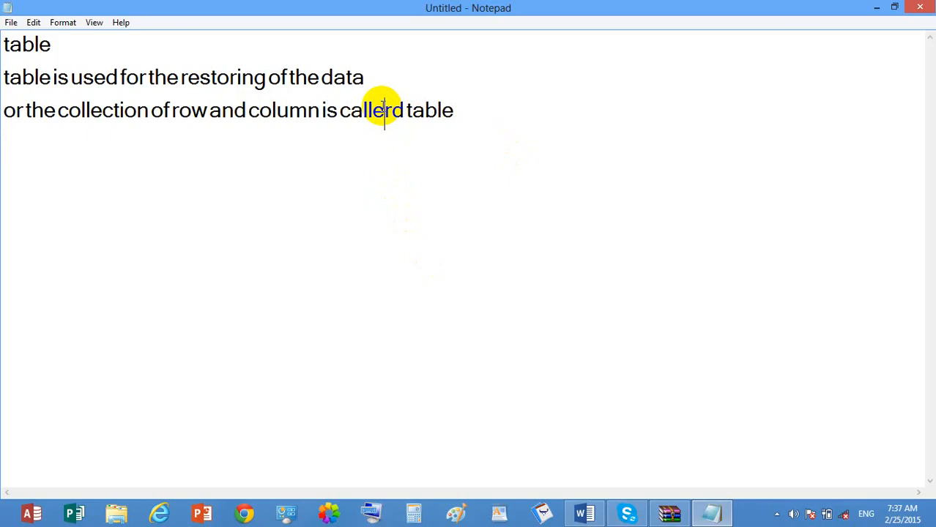
pyautogui.press('BackSpace')
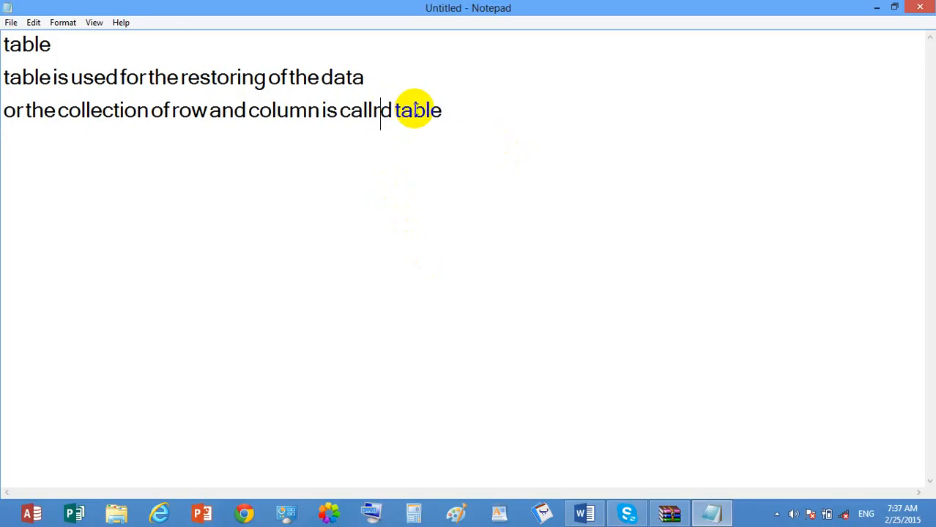
pyautogui.press('BackSpace')
pyautogui.write('e')
pyautogui.click(381, 199)
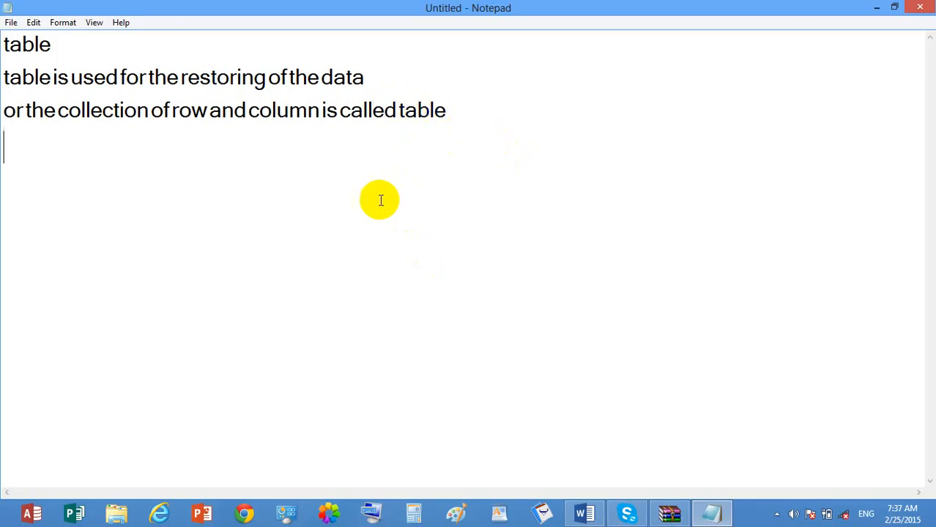
# - Write "row: is used for the one person'sinformation" on the fourth line
pyautogui.write('row')
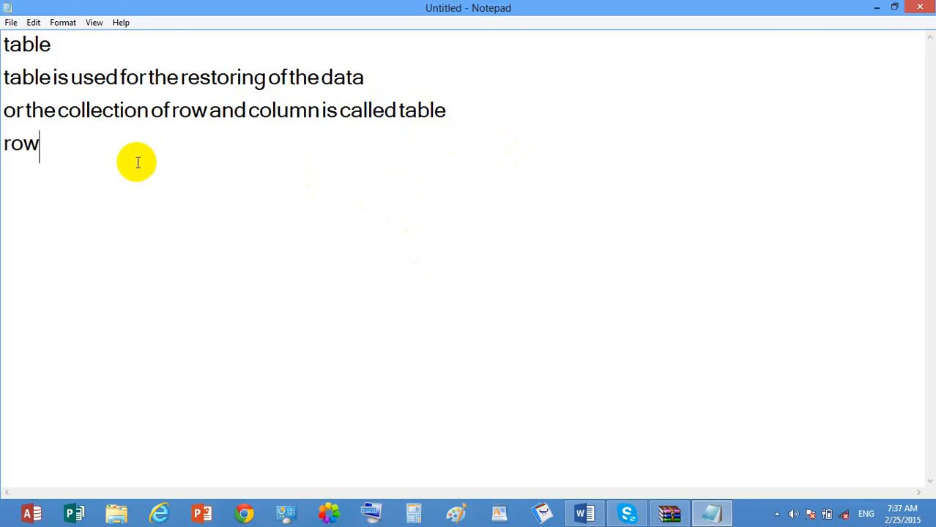
pyautogui.write(': is us')
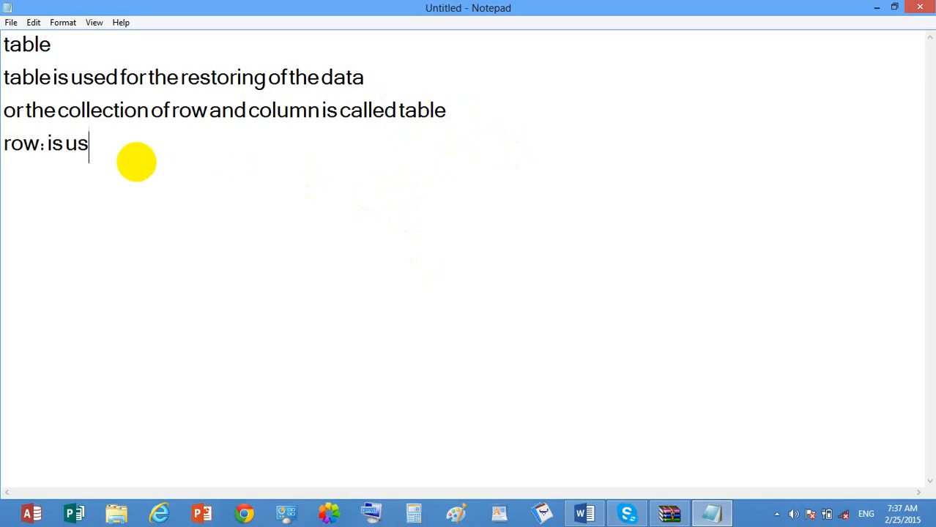
pyautogui.write('ed for t')
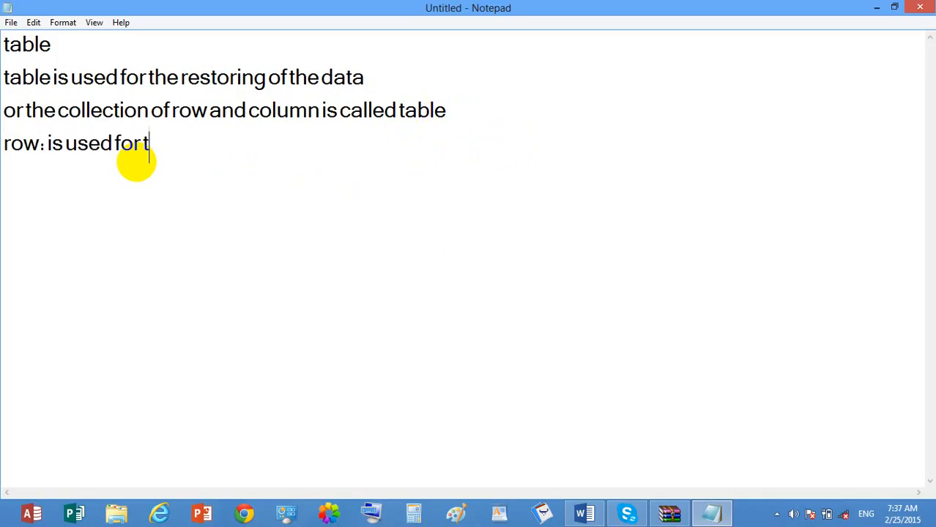
pyautogui.write('he on')
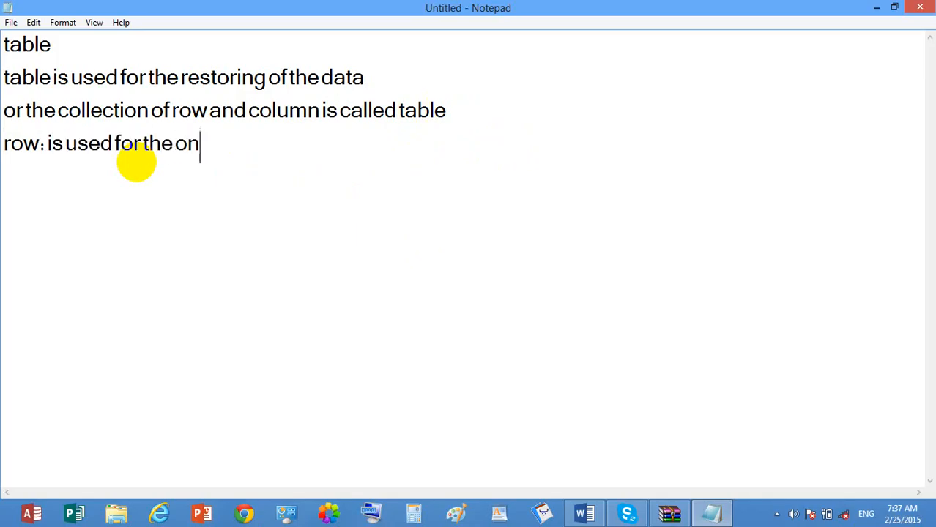
pyautogui.write('e pers')
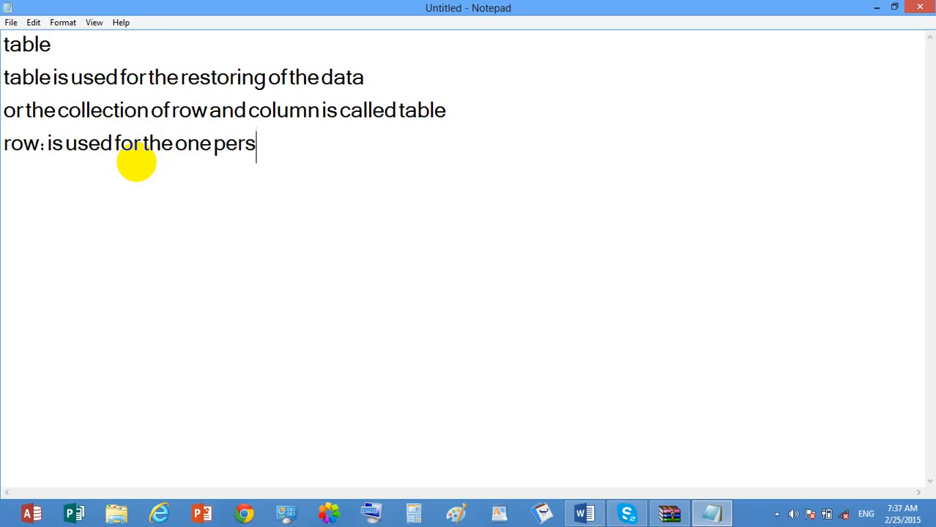
pyautogui.write("on's")
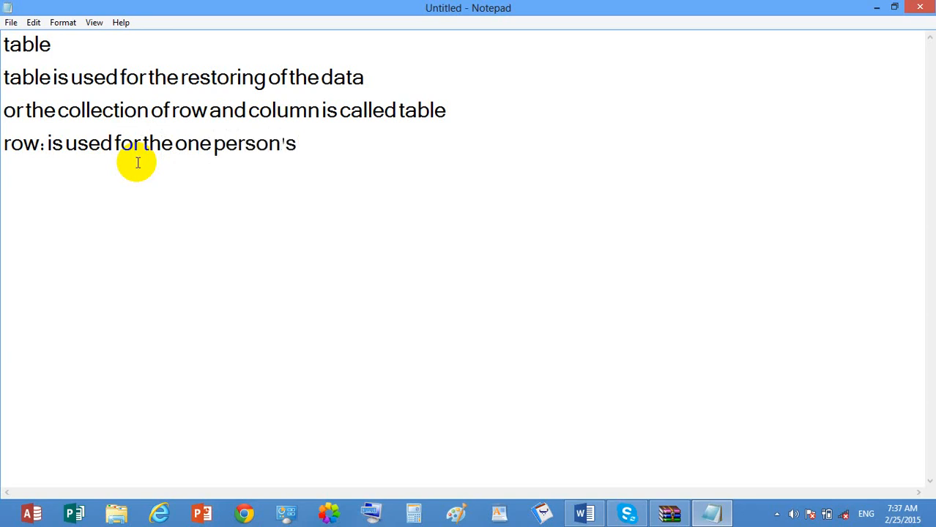
pyautogui.write('information')
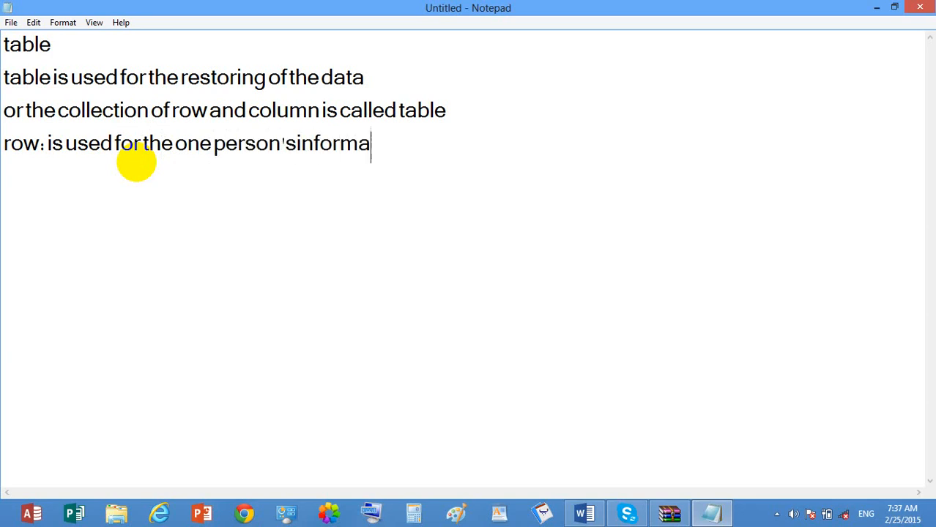
# - Write "column: is used for the title" on a new line below the row definition
pyautogui.press('Return')
pyautogui.write('co')
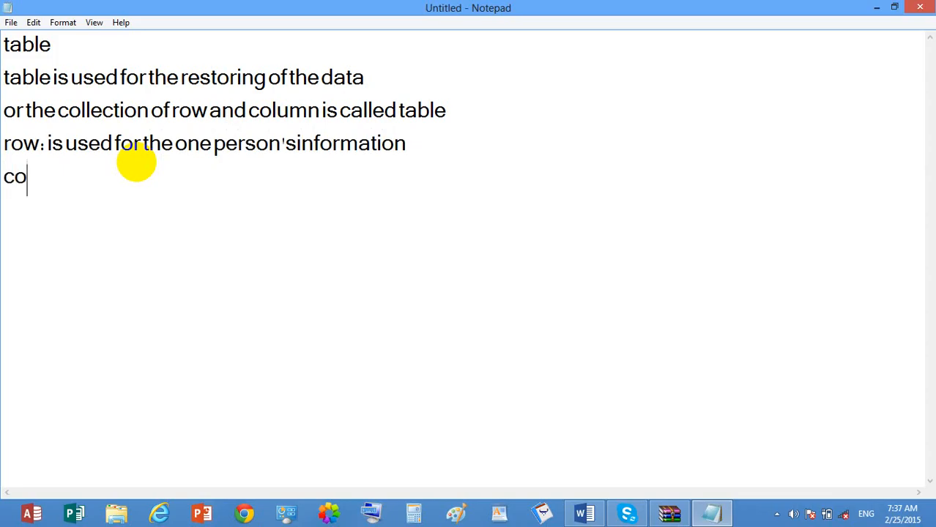
pyautogui.write('lum')
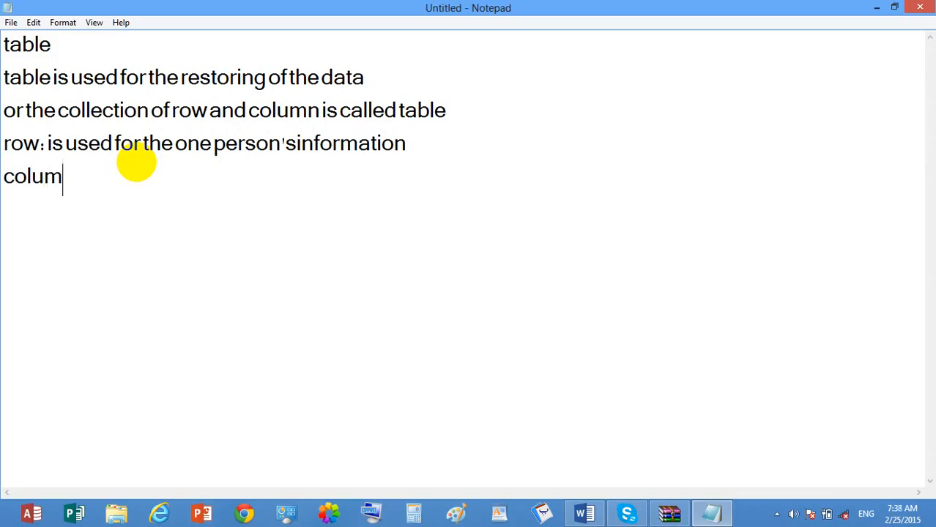
pyautogui.write('n: is use')
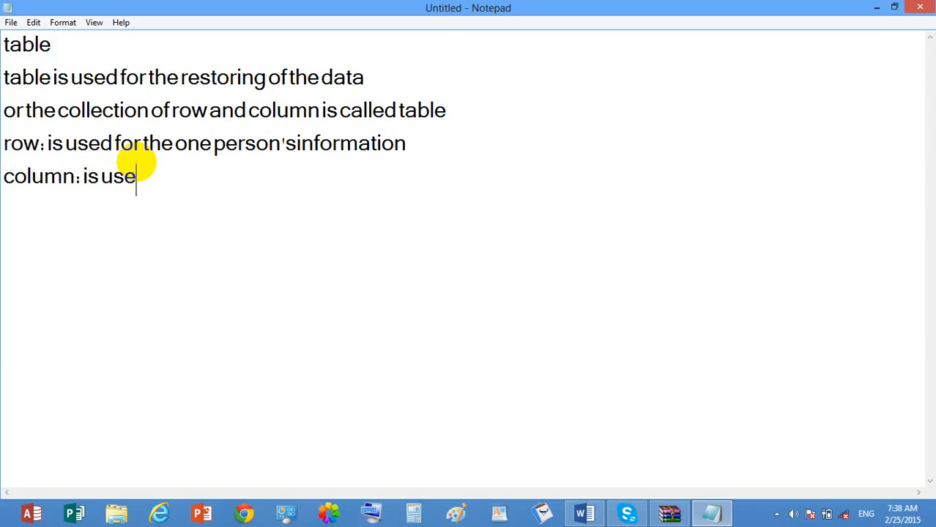
pyautogui.write('d for the ')
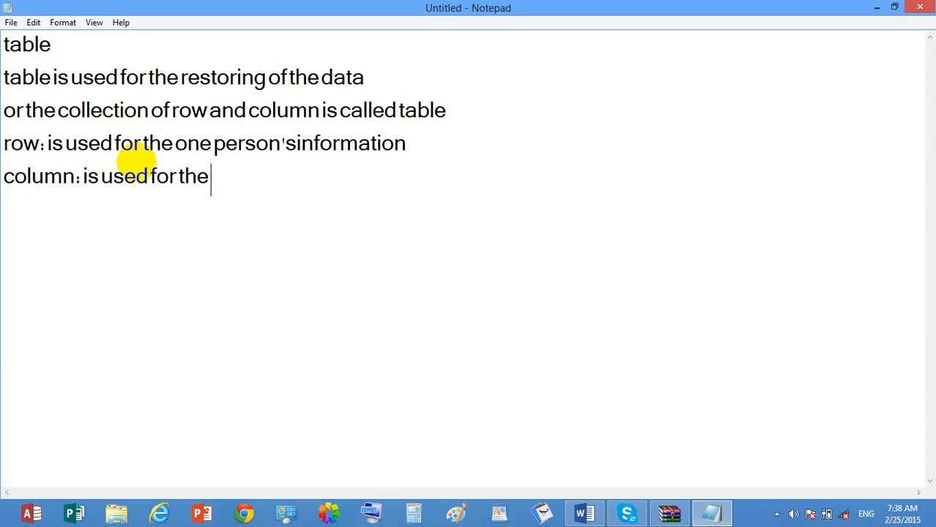
pyautogui.write('title')
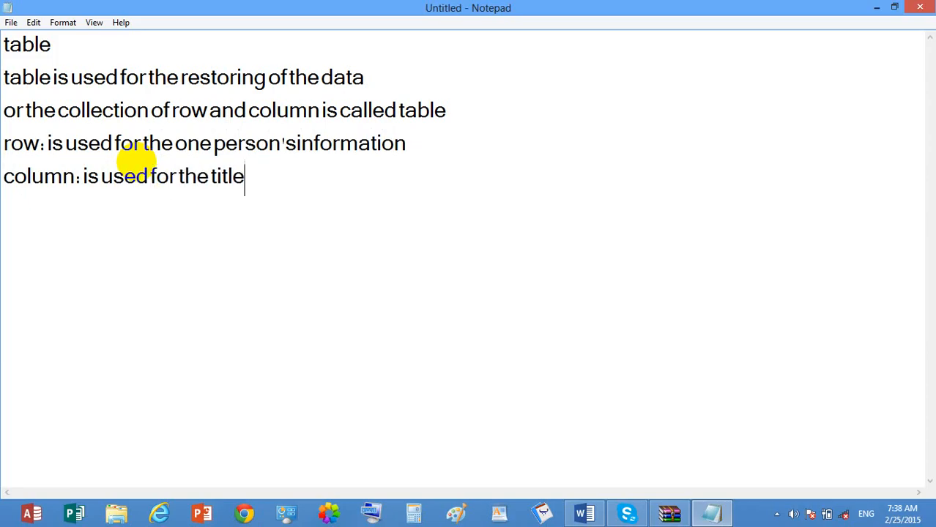
# - Add the line "cell: the intersection of row and column is called cell" below the column definition
pyautogui.press('Return')
pyautogui.write('cell')
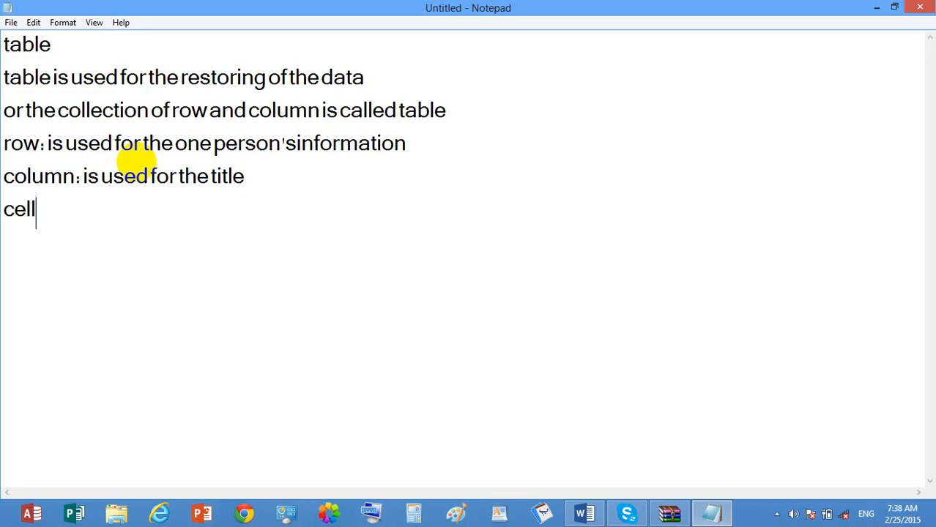
pyautogui.write(': the i')
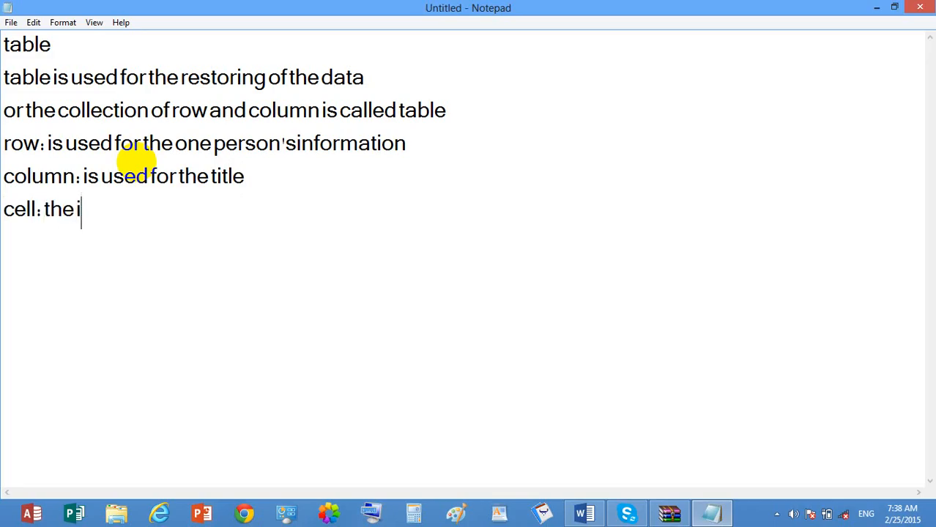
pyautogui.write('ntersec')
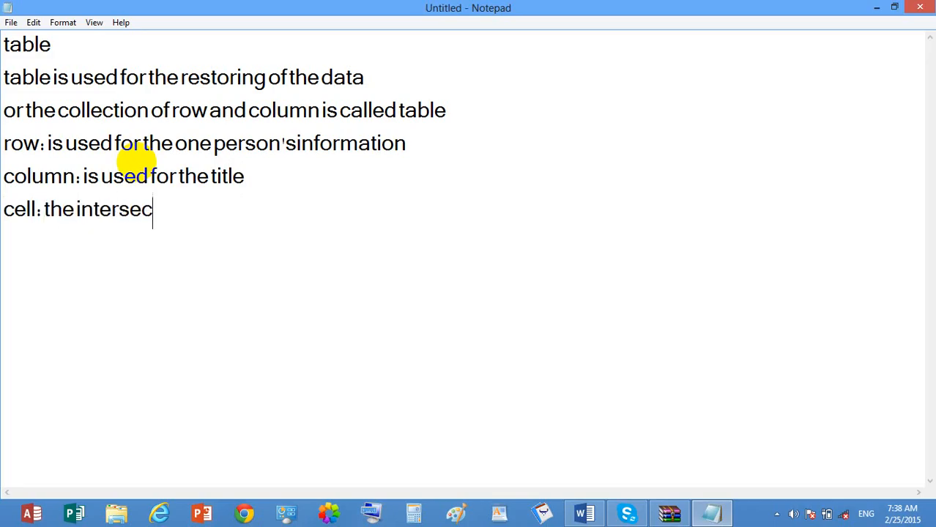
pyautogui.write('tion of r')
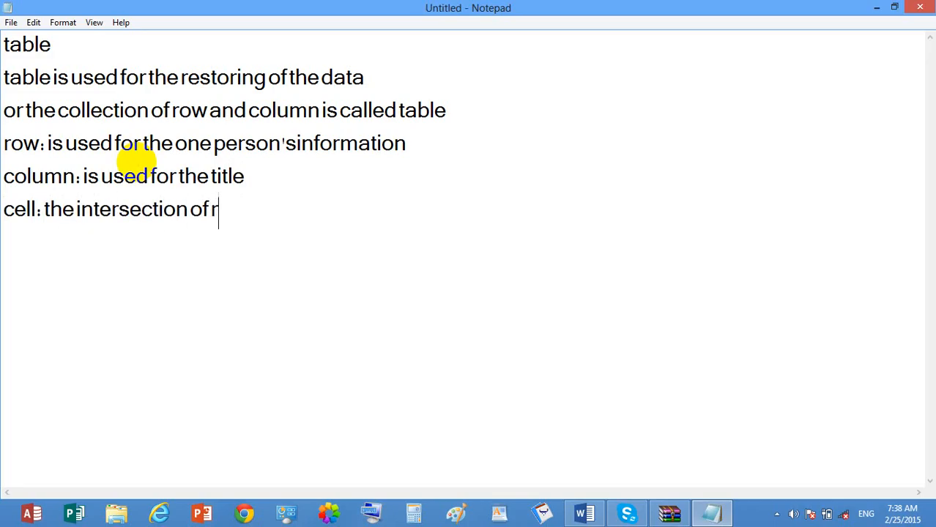
pyautogui.write('ow and c')
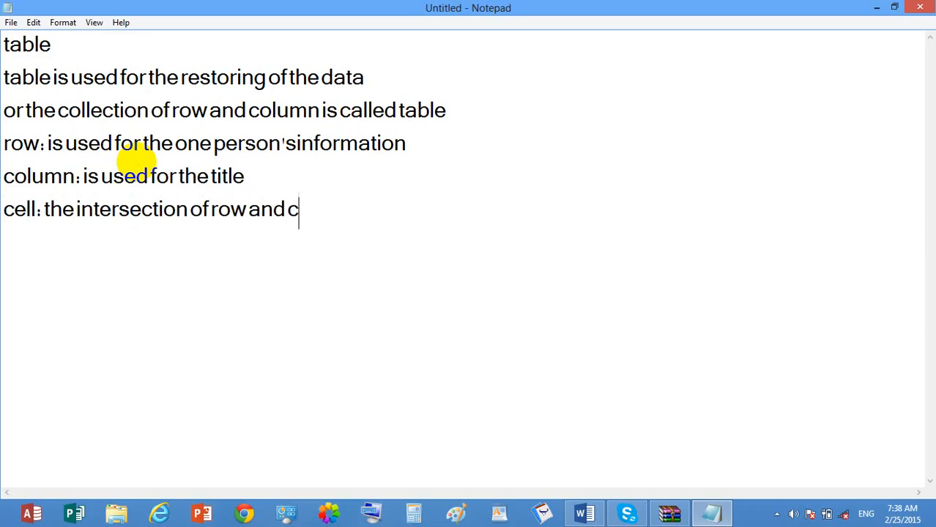
pyautogui.write('olumn')
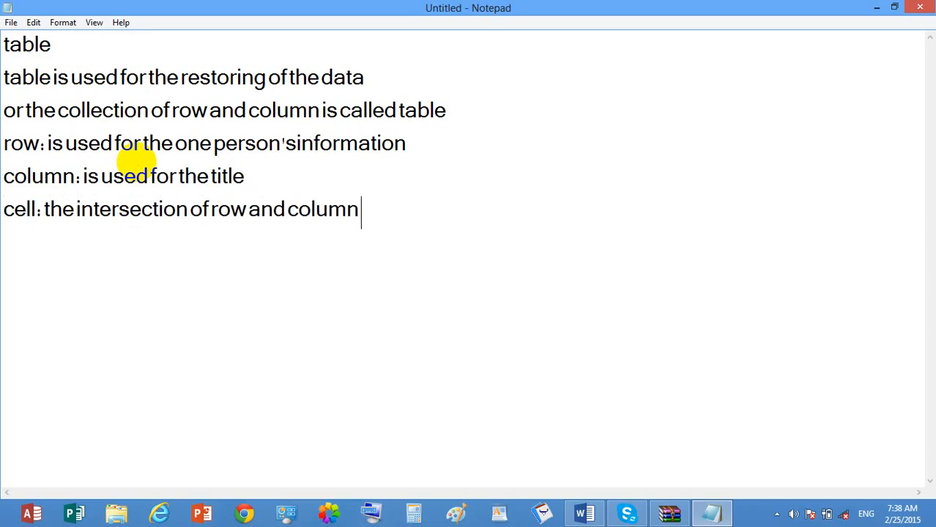
pyautogui.write(' is cal')
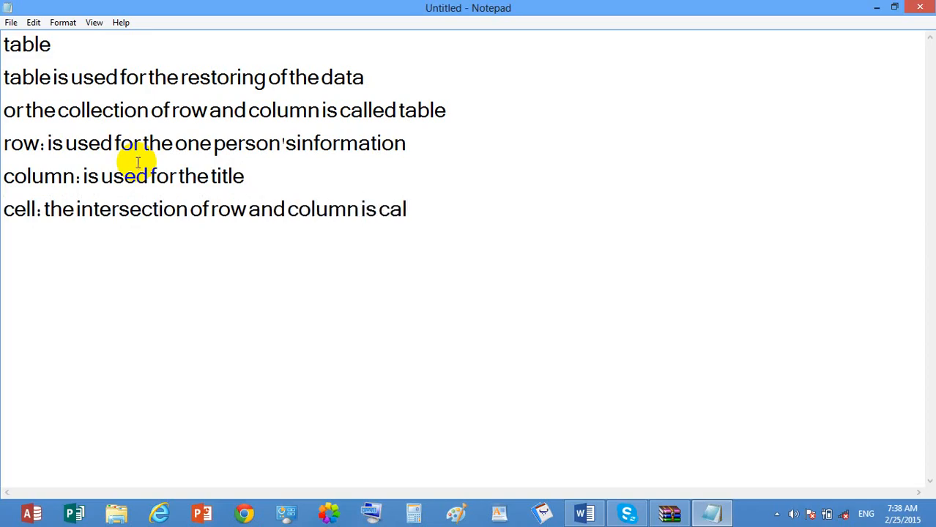
pyautogui.write('led cell')
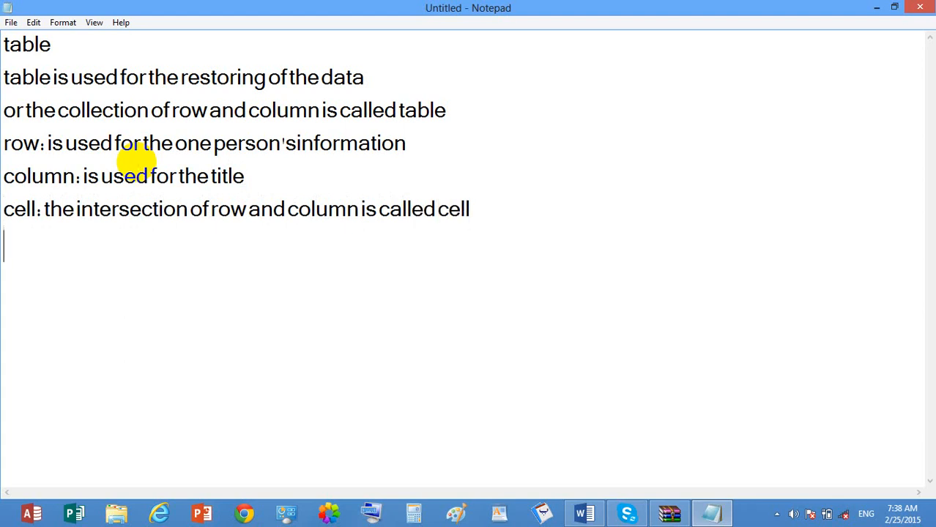
# - Write "data: are those information which we can't get the aim" below the cell definition
pyautogui.write('data')
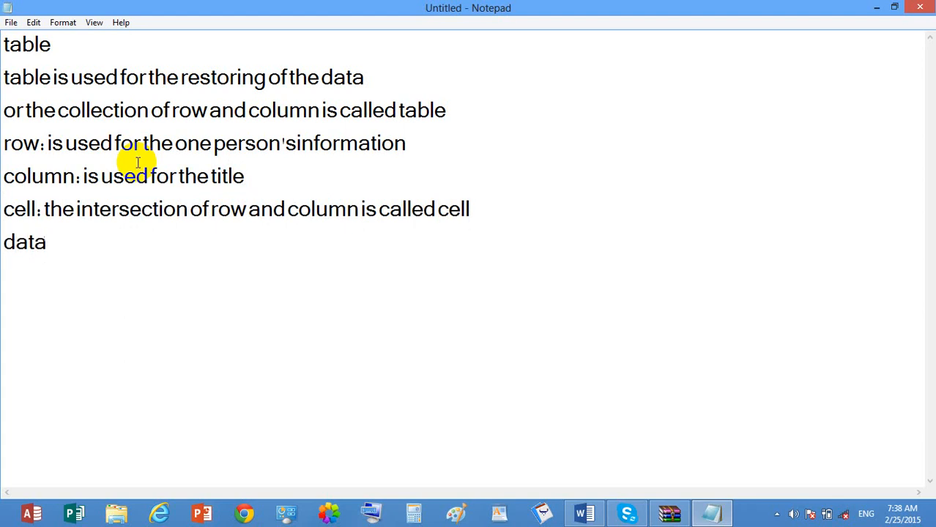
pyautogui.write(': are those info')
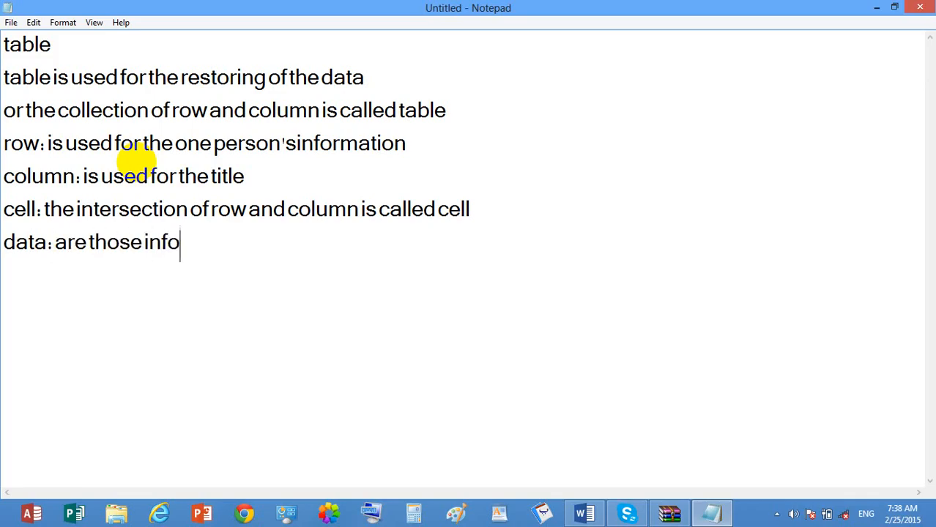
pyautogui.write('rmation whickj')
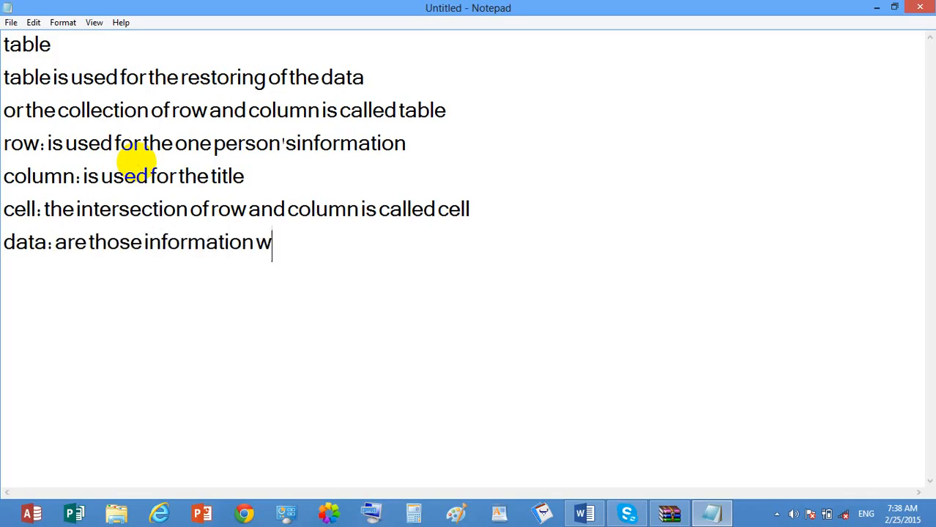
pyautogui.press('BackSpace')
pyautogui.press('BackSpace')
pyautogui.write('hich')
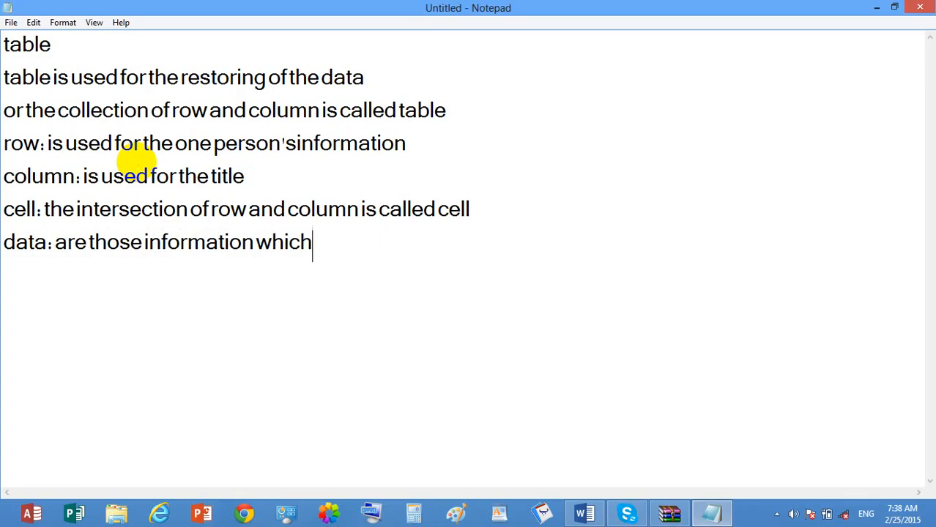
pyautogui.write(' we nan')
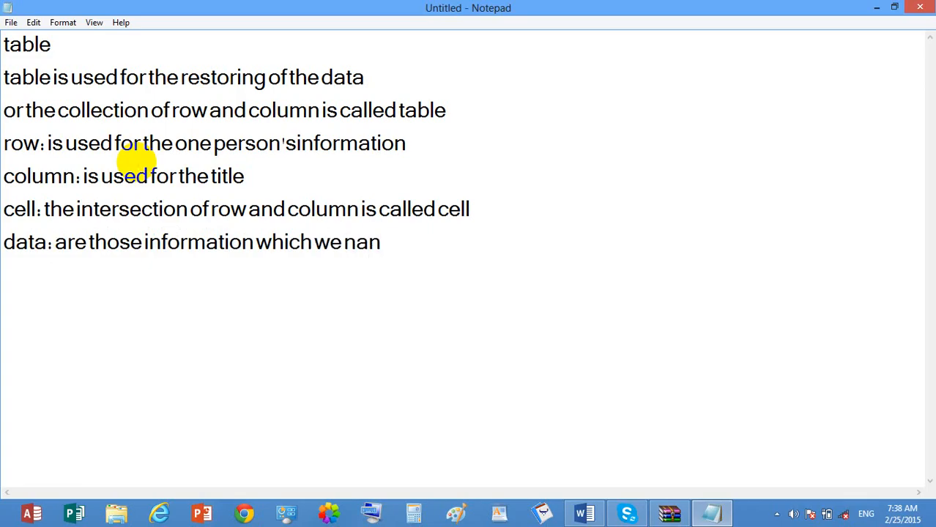
pyautogui.write("'t")
pyautogui.press('BackSpace')
pyautogui.press('BackSpace')
pyautogui.press('BackSpace')
pyautogui.press('BackSpace')
pyautogui.press('BackSpace')
pyautogui.press('BackSpace')
pyautogui.write("can't get the")
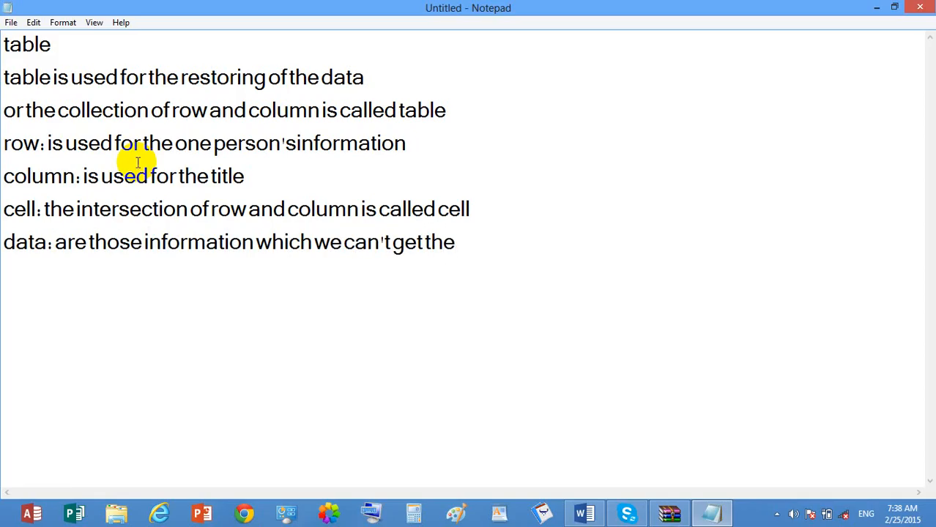
pyautogui.write(' aim ')
# - Write the example line "like: boy/./is/a/he" below the data definition
pyautogui.write('like')
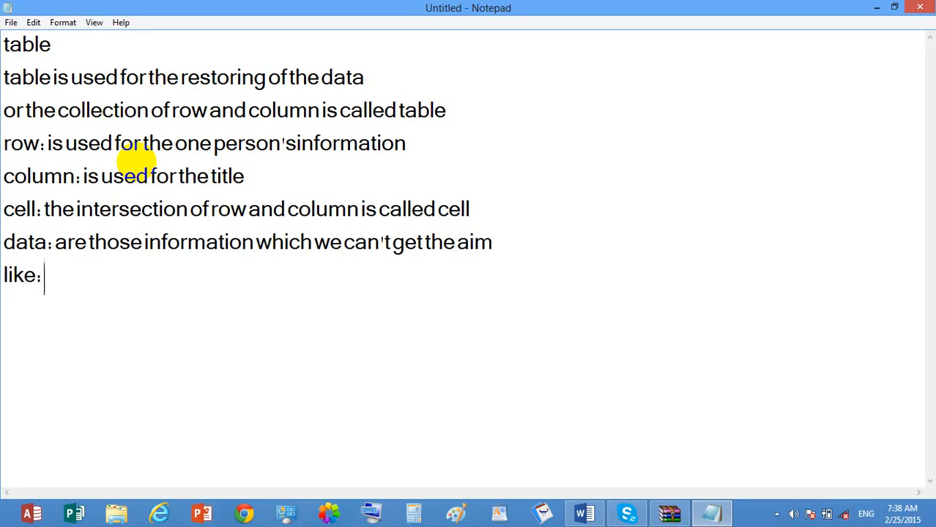
pyautogui.write(': boy')
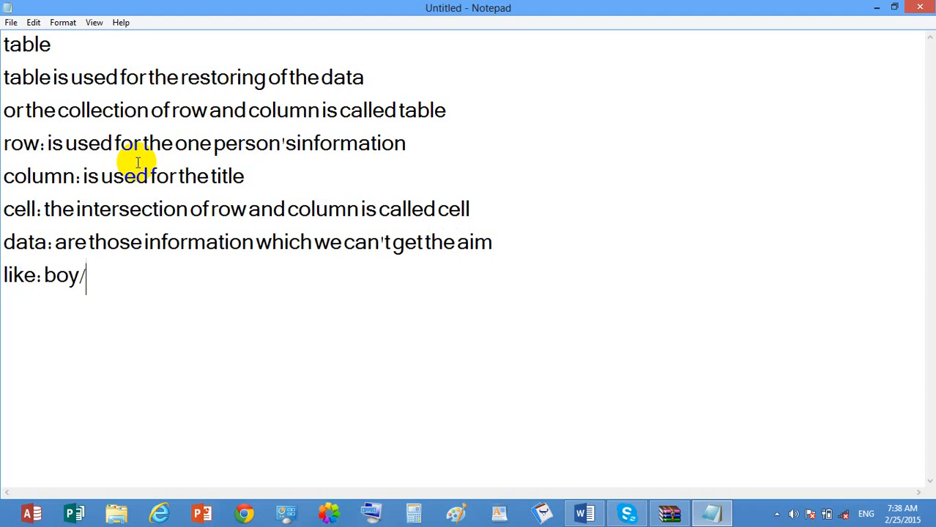
pyautogui.write('/./ia/')
pyautogui.press('BackSpace')
pyautogui.press('BackSpace')
pyautogui.press('BackSpace')
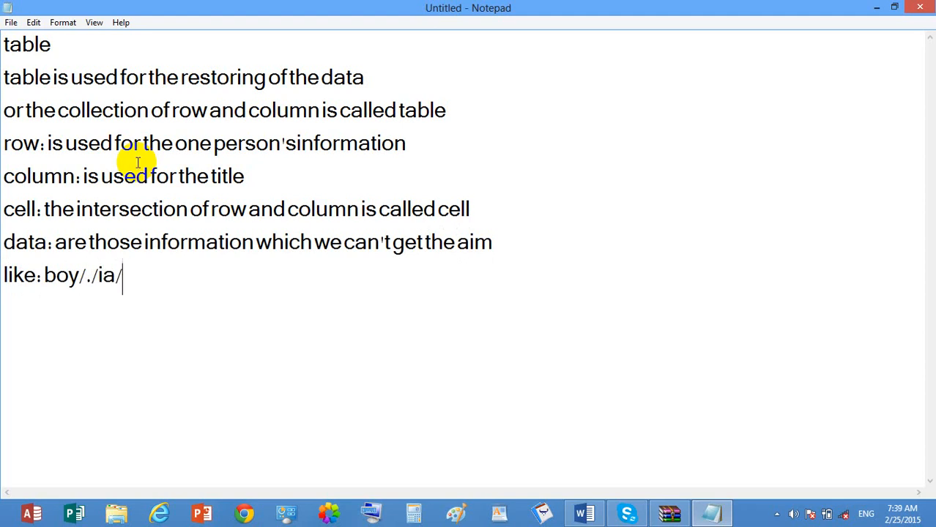
pyautogui.write('s/a/')
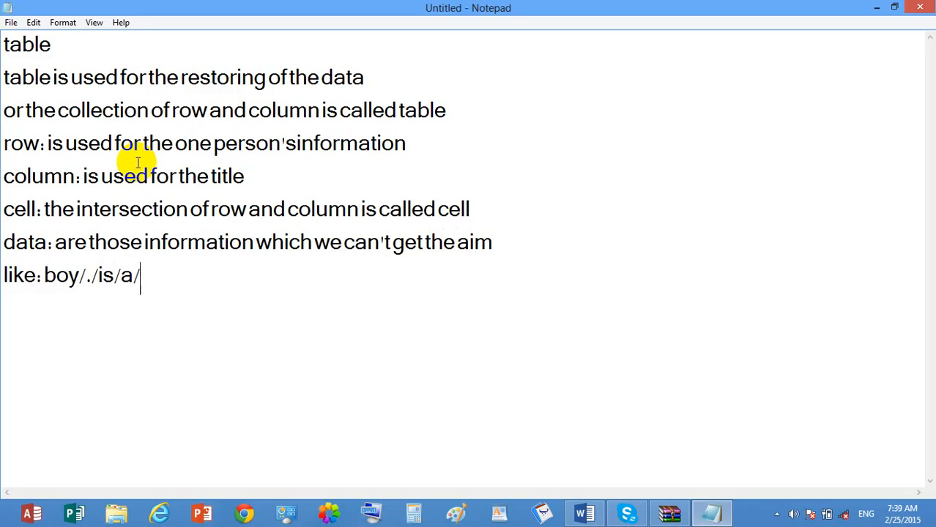
pyautogui.write('he')
# - Start an "information:" line below the example and copy the data definition's text "are those information which we can't get the aim" into it
pyautogui.press('Return')
pyautogui.write('in')
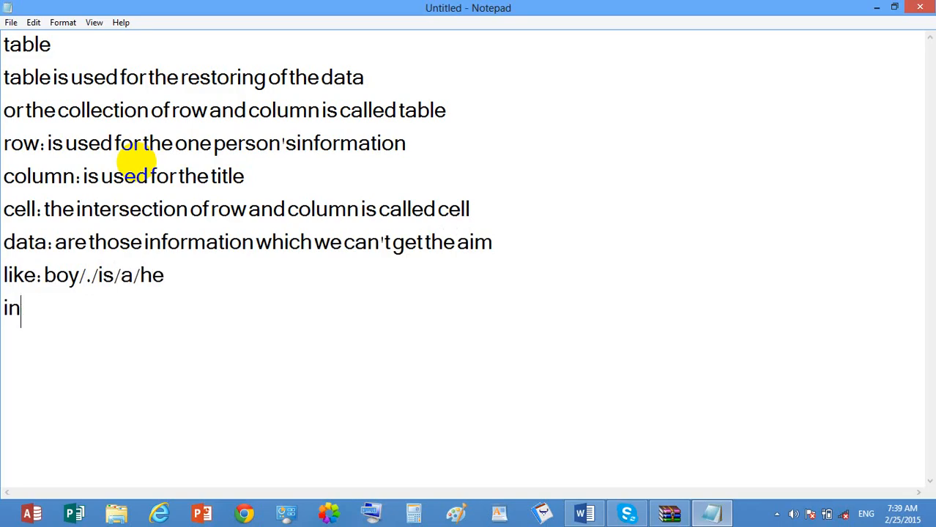
pyautogui.write('formation')
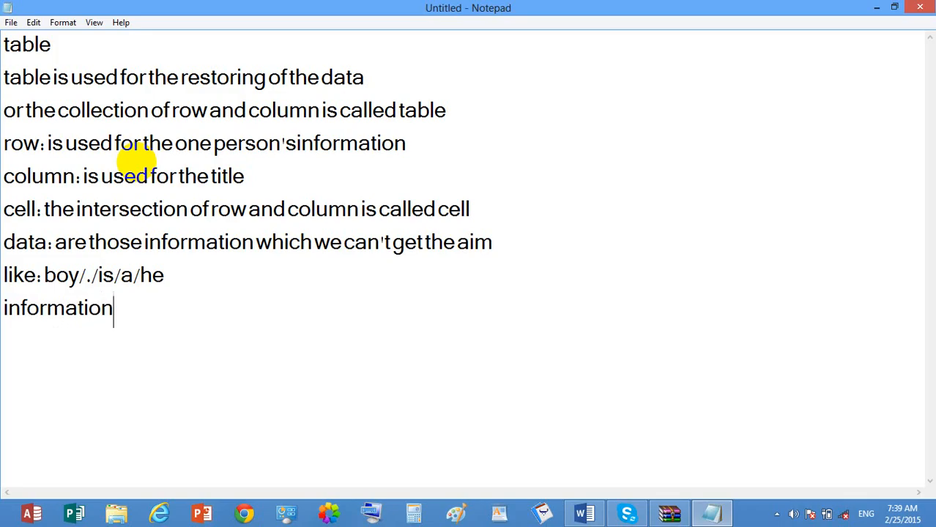
pyautogui.press('BackSpace')
pyautogui.write('n: a')
pyautogui.moveTo(502, 246); pyautogui.dragTo(58, 242)
pyautogui.hotkey('ctrl', 'c')
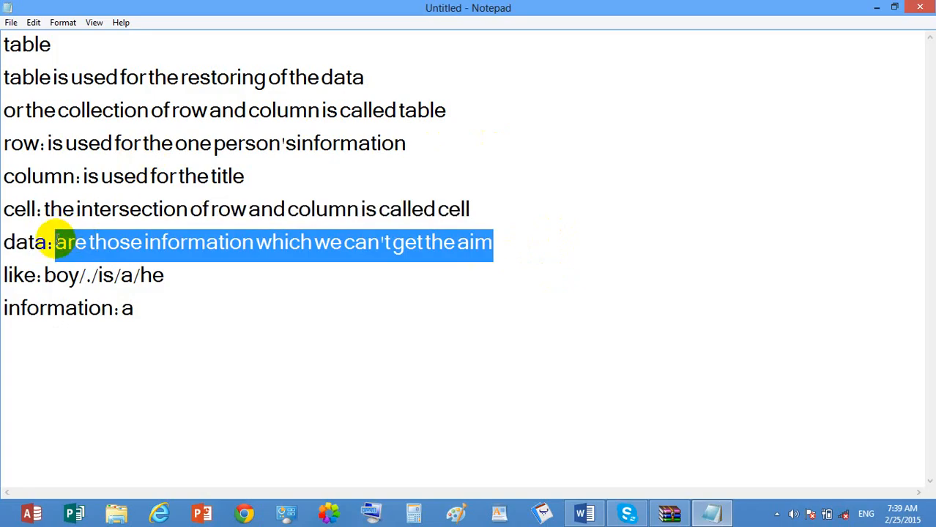
pyautogui.click(132, 309)
pyautogui.press('BackSpace')
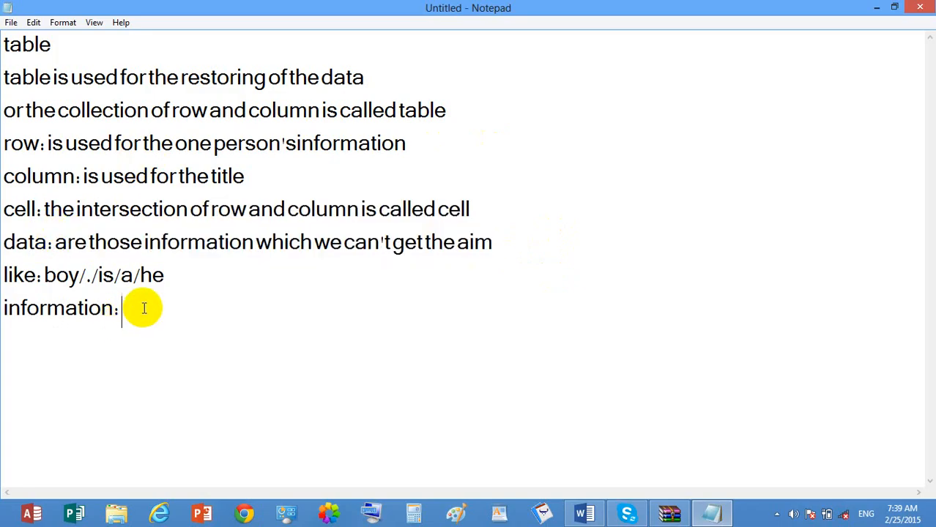
pyautogui.hotkey('ctrl', 'v')
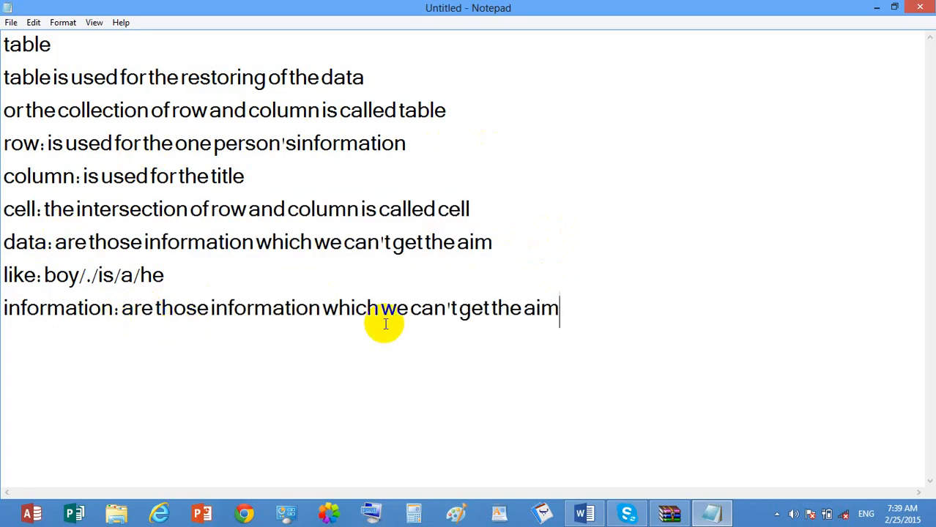
# - Change "can't" to "can" in the information definition
pyautogui.click(455, 308)
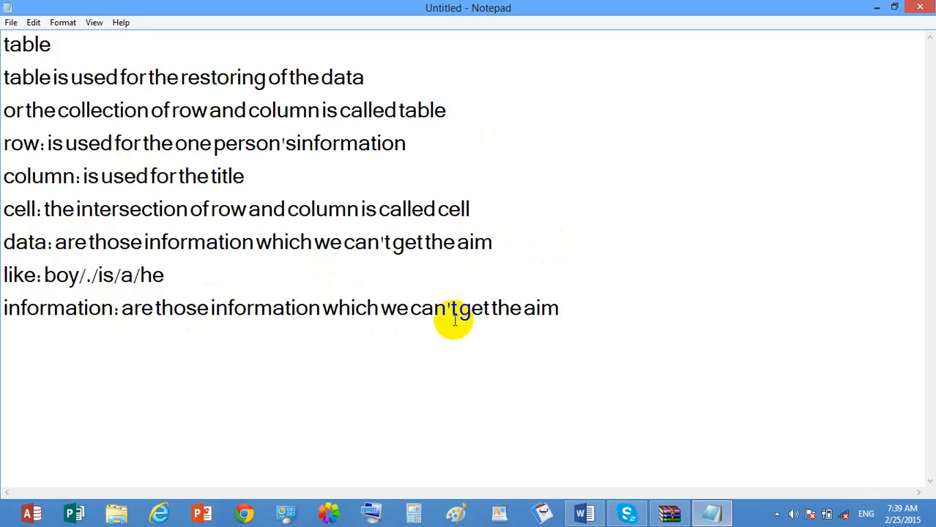
pyautogui.press('BackSpace')
pyautogui.press('BackSpace')
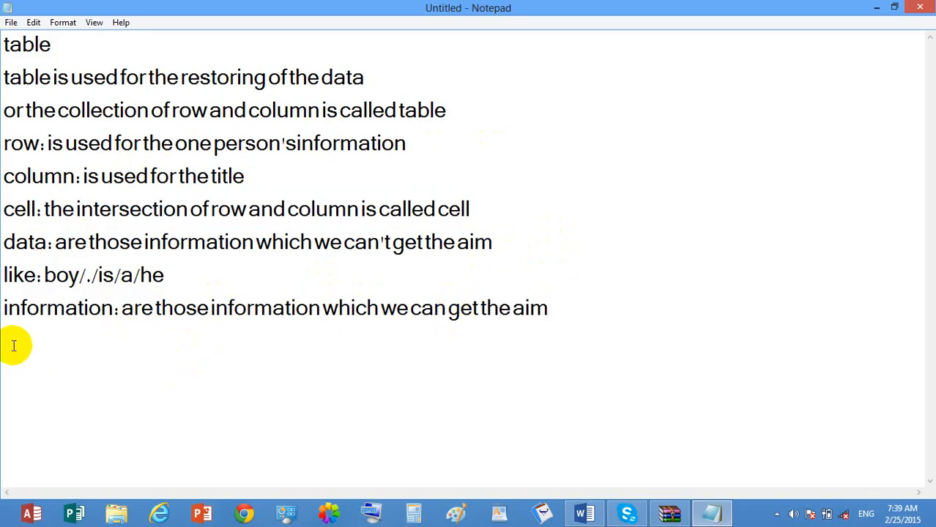
# - Write the example line "like: he is a boy." below the information definition and start a new line
pyautogui.click(564, 322)
pyautogui.press('Return')
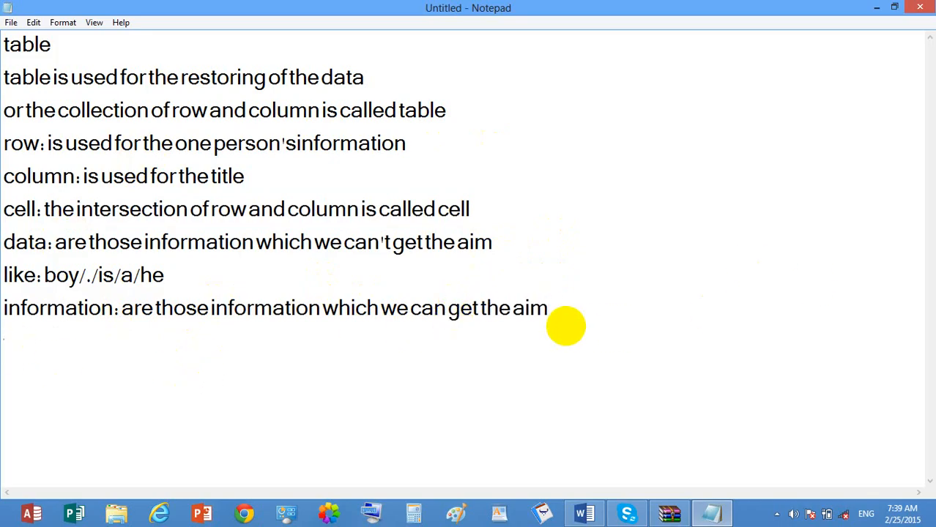
pyautogui.write('like: ')
pyautogui.write('he is')
pyautogui.press('BackSpace')
pyautogui.write('is a')
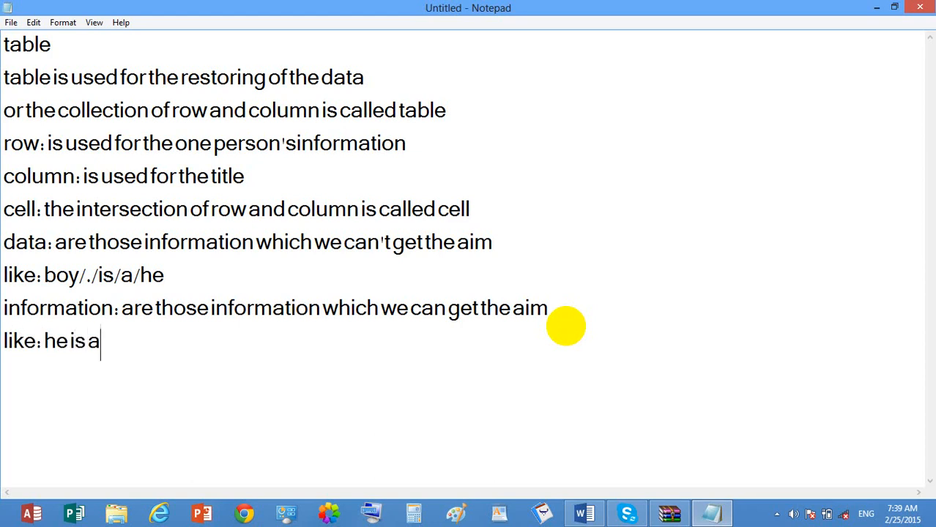
pyautogui.write(' bly')
pyautogui.press('BackSpace')
pyautogui.press('BackSpace')
pyautogui.write('oy.')
pyautogui.press('Return')
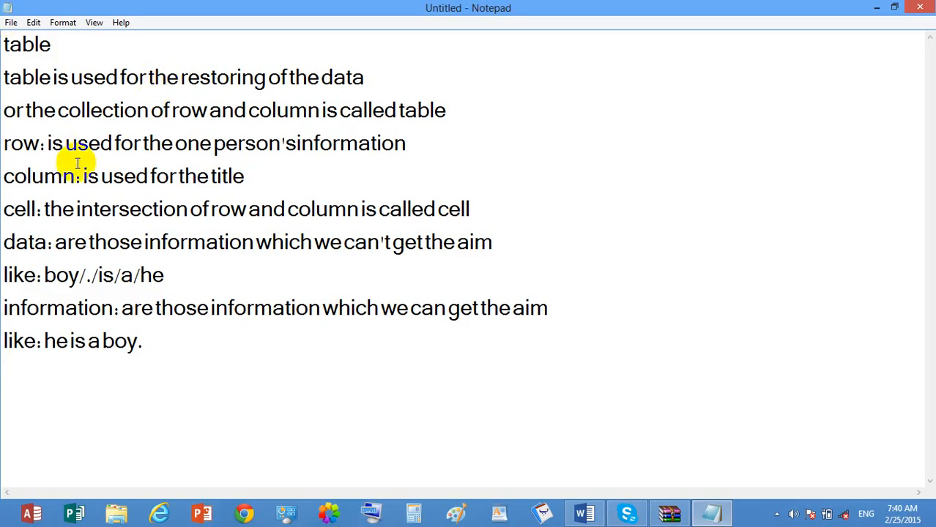
# - Go back to the row definition and highlight the whole column definition line for review
pyautogui.click(12, 144)
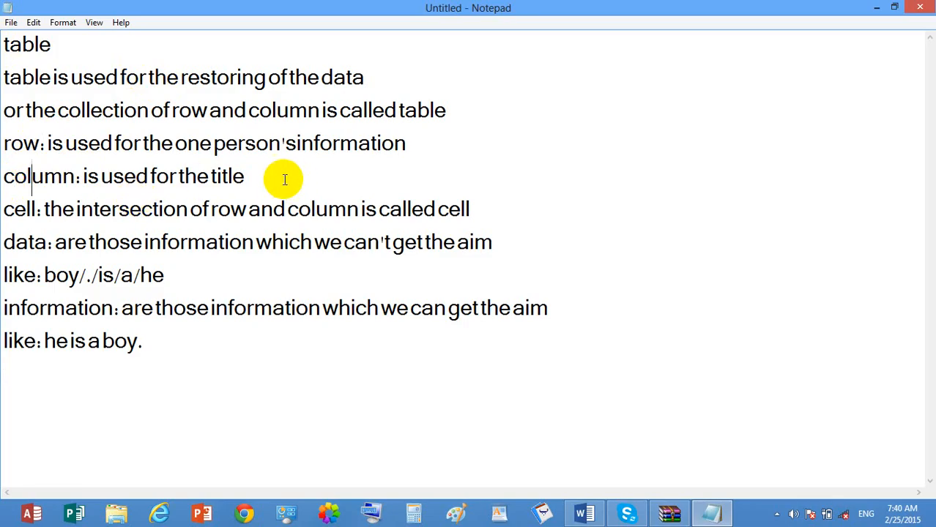
pyautogui.moveTo(268, 179); pyautogui.dragTo(3, 178)
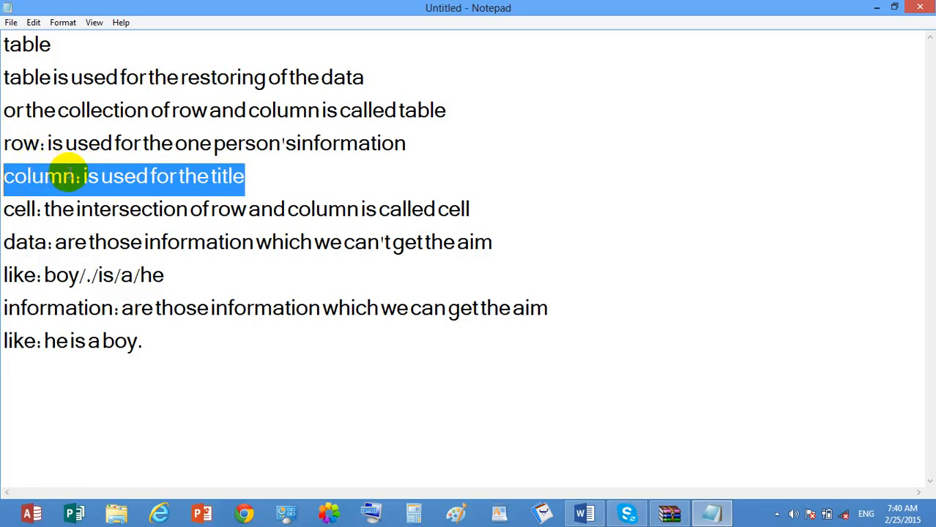
# - Review the row, cell and information definitions by highlighting the row label, the cell definition and the information lines one after another
pyautogui.click(71, 176)
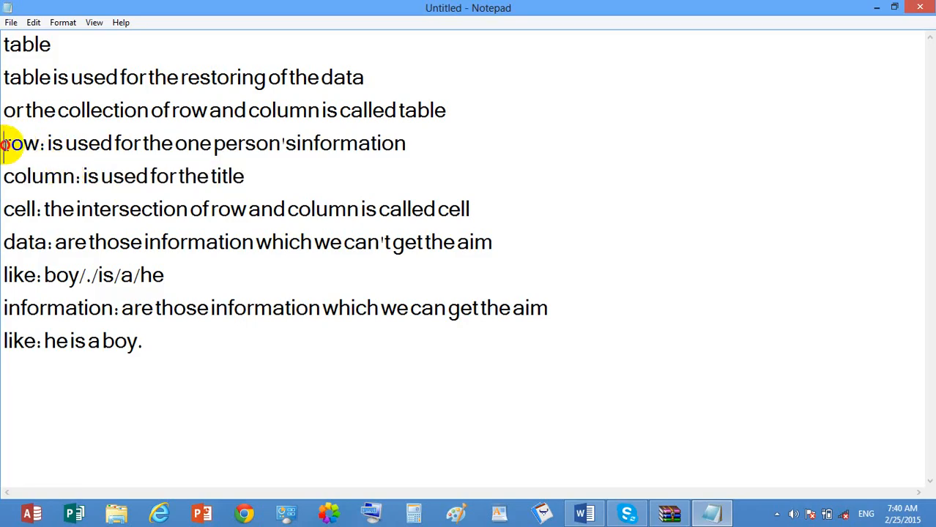
pyautogui.moveTo(4, 143); pyautogui.dragTo(44, 144)
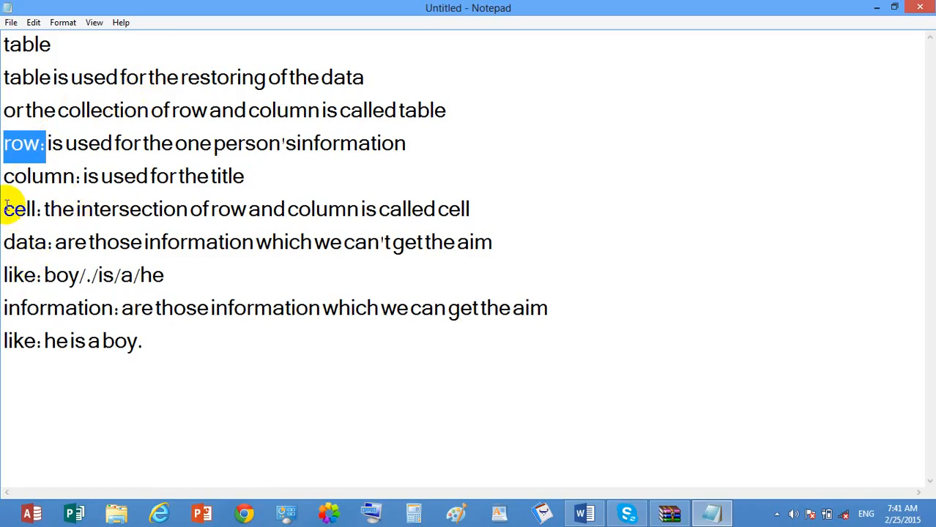
pyautogui.moveTo(4, 209); pyautogui.dragTo(28, 210)
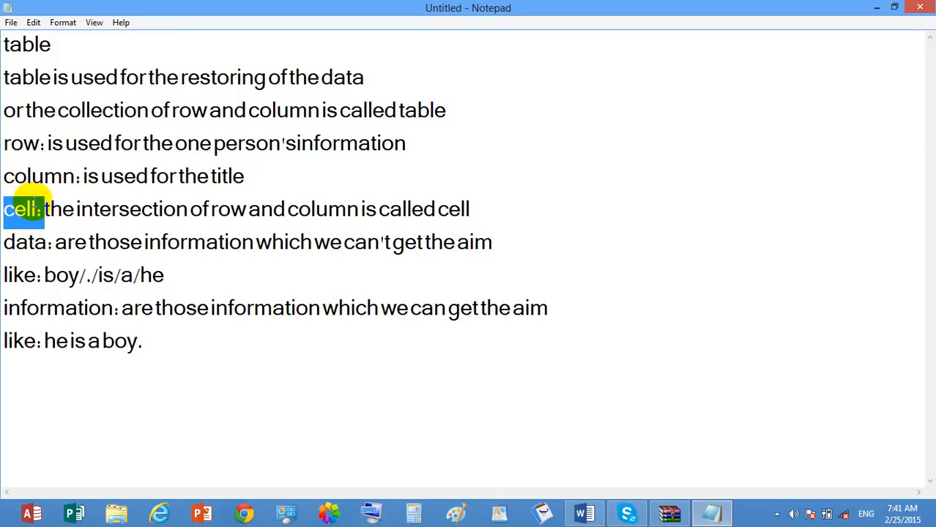
pyautogui.click(32, 204)
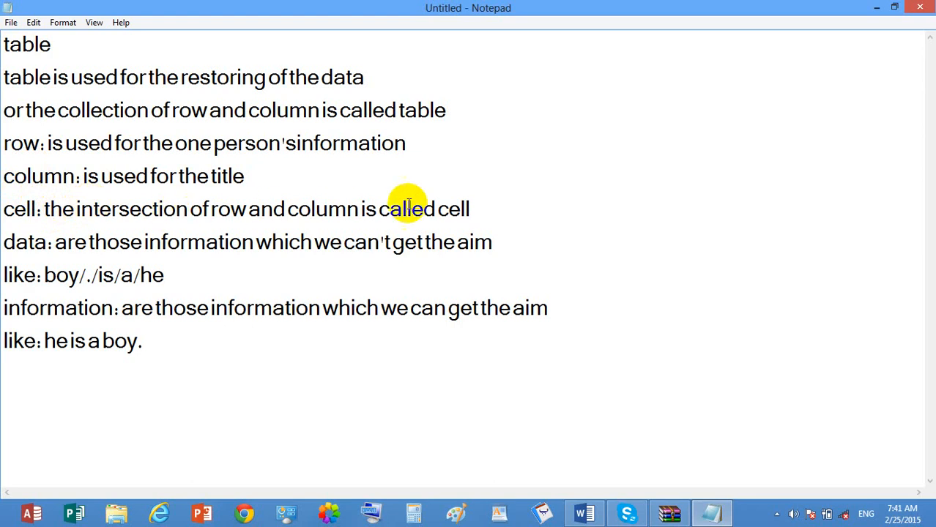
pyautogui.moveTo(474, 215); pyautogui.dragTo(188, 210)
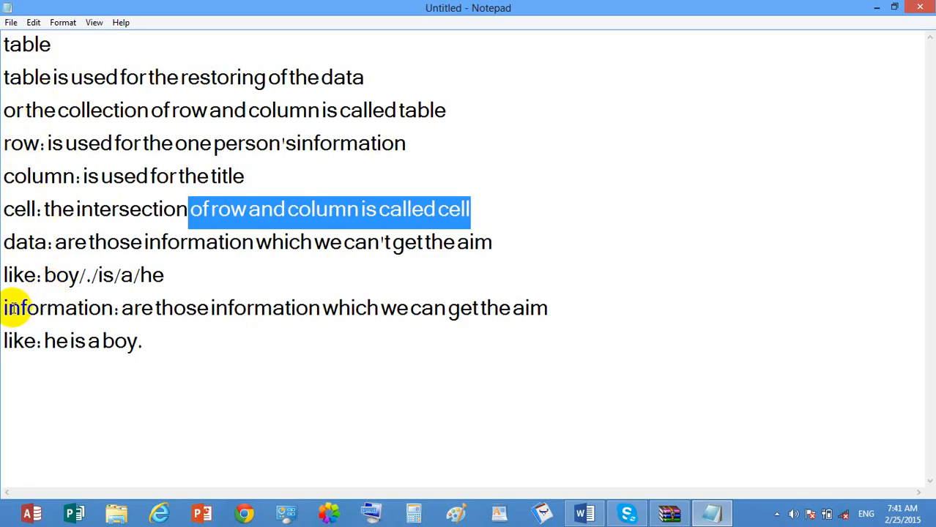
pyautogui.moveTo(8, 307); pyautogui.dragTo(86, 341)
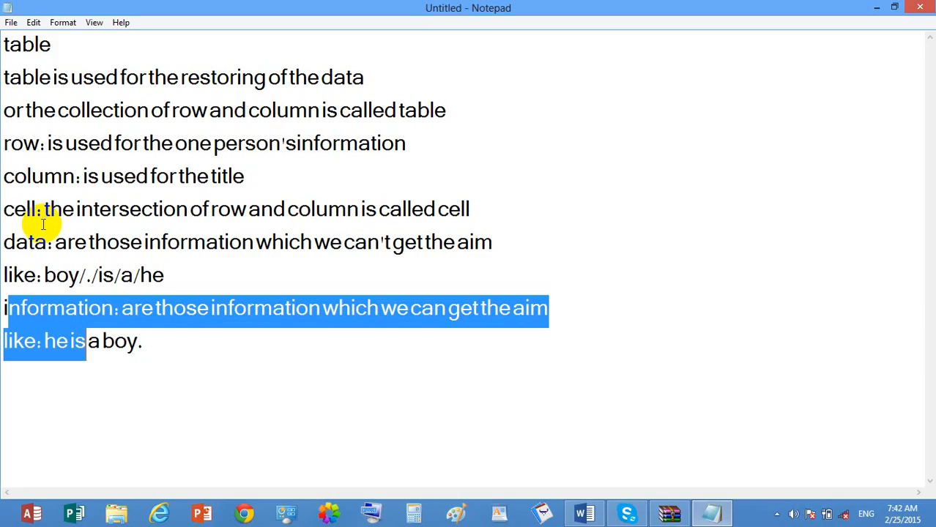
pyautogui.click(44, 323)
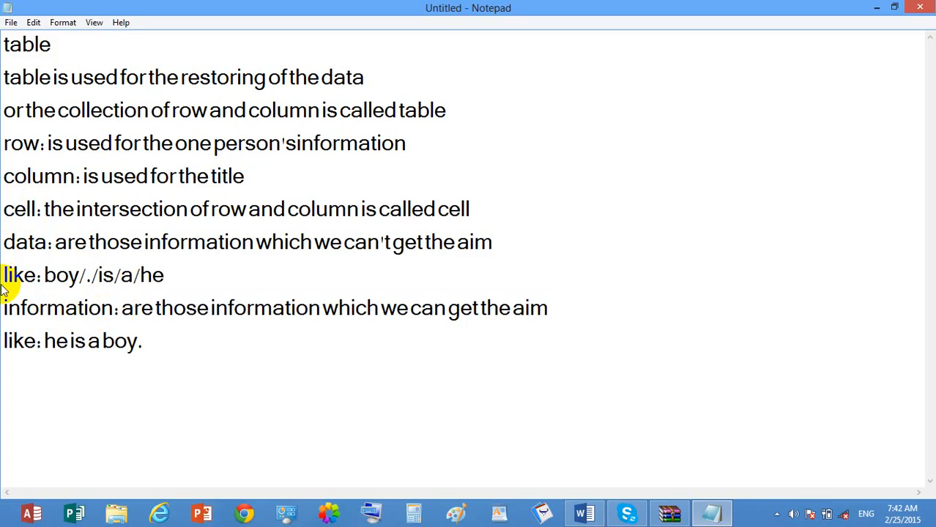
# - Compare data with information by highlighting parts of the data definition, its boy/./is/a/he example and the information label
pyautogui.moveTo(4, 242); pyautogui.dragTo(48, 255)
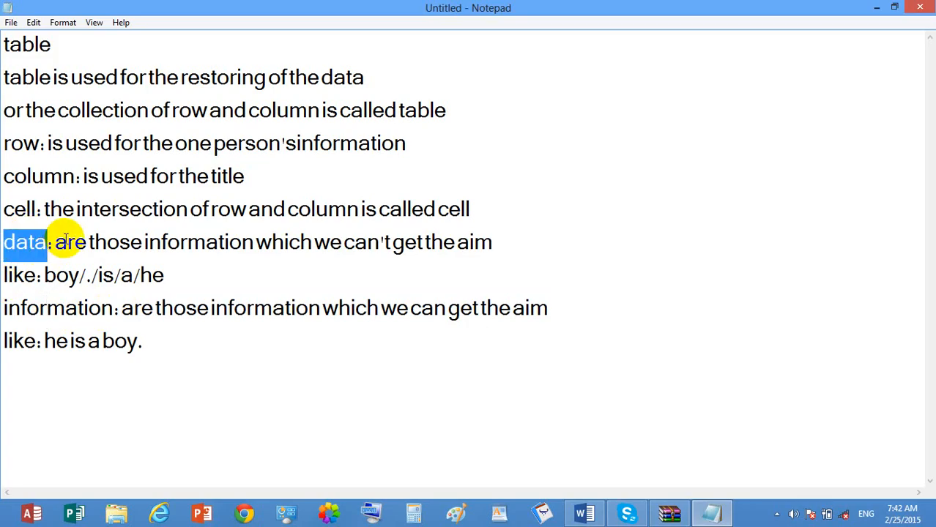
pyautogui.moveTo(67, 242); pyautogui.dragTo(146, 252)
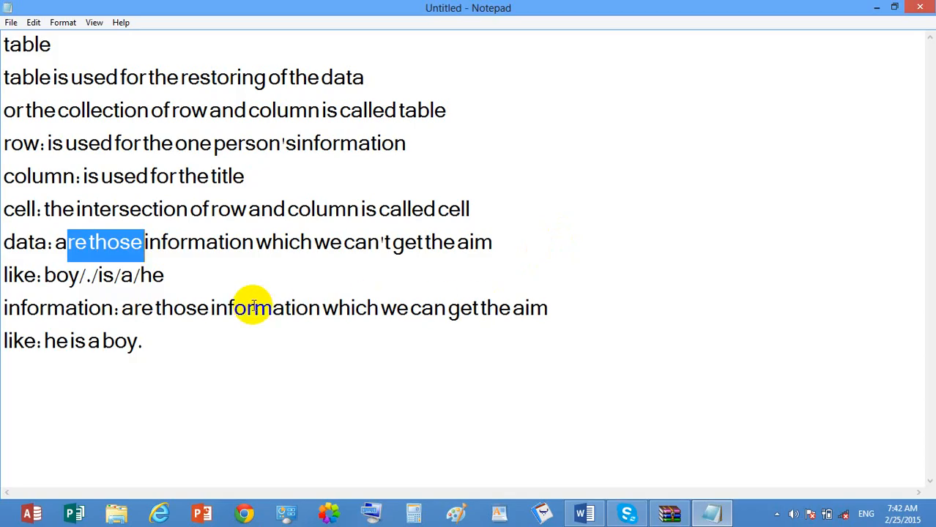
pyautogui.click(184, 282)
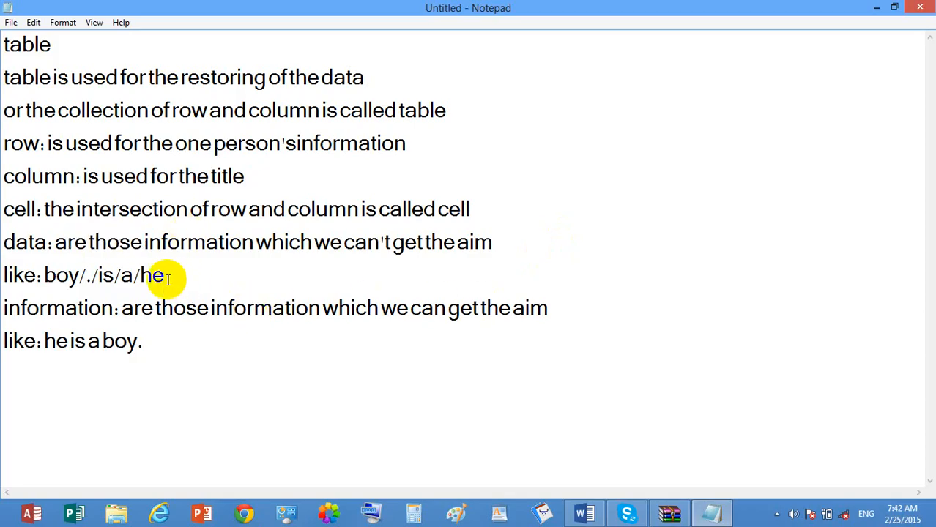
pyautogui.doubleClick(164, 277)
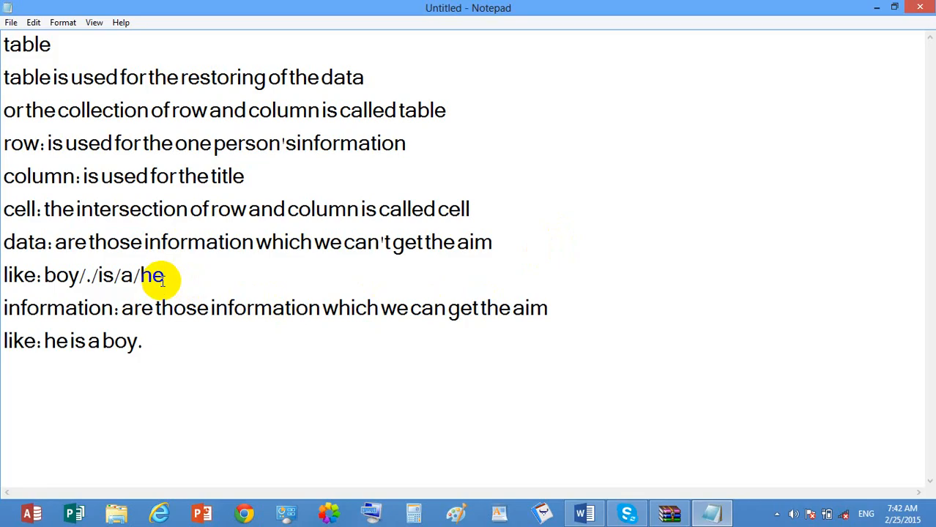
pyautogui.moveTo(164, 278); pyautogui.dragTo(114, 279)
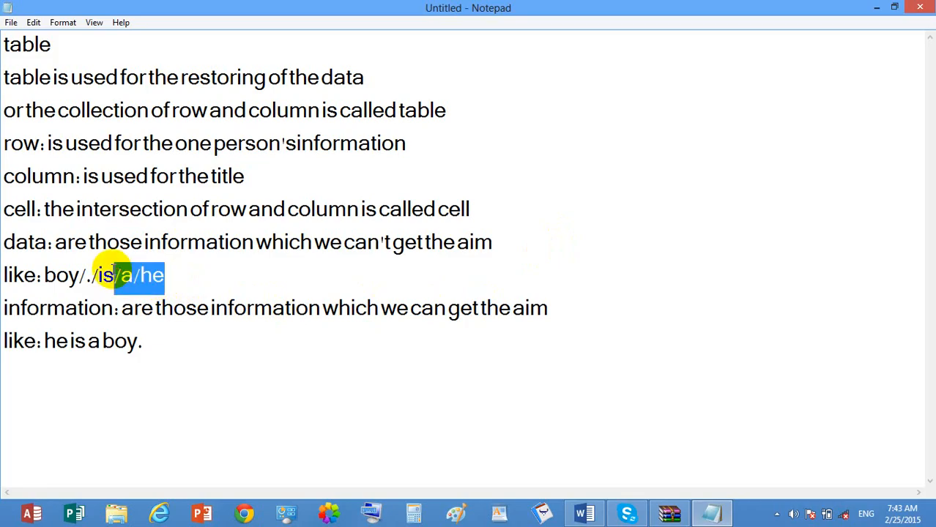
pyautogui.click(57, 274)
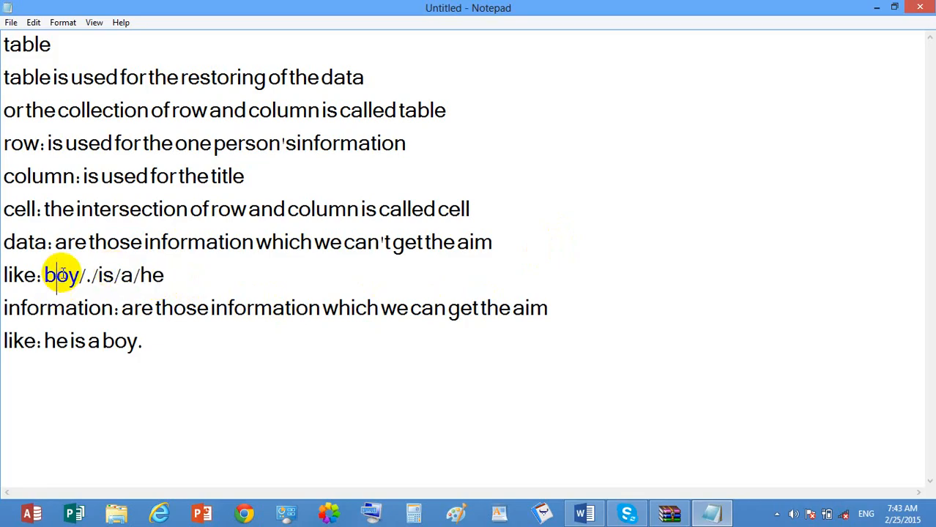
pyautogui.click(58, 272)
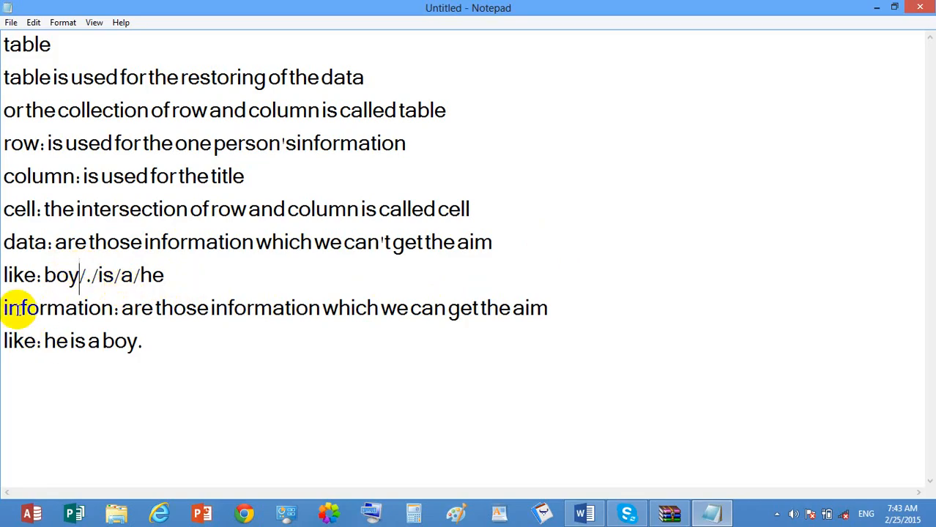
pyautogui.moveTo(20, 307); pyautogui.dragTo(76, 301)
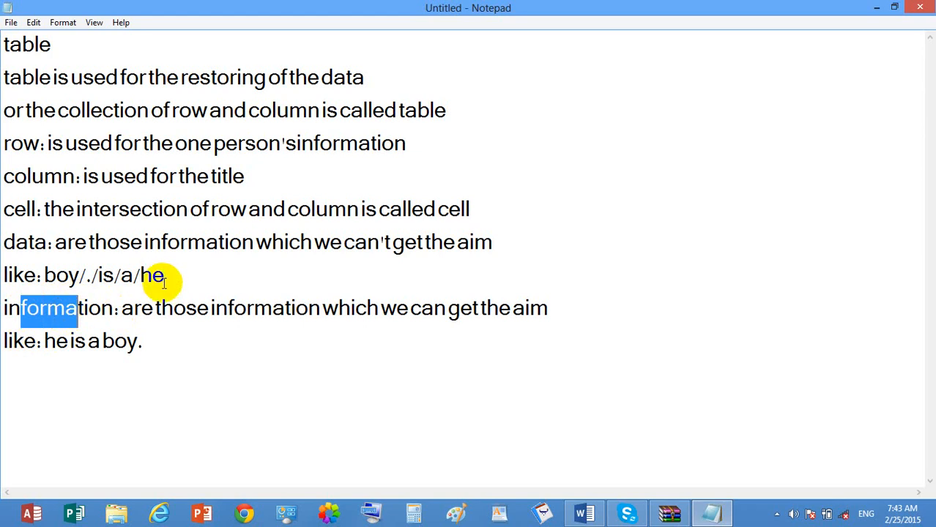
pyautogui.click(146, 352)
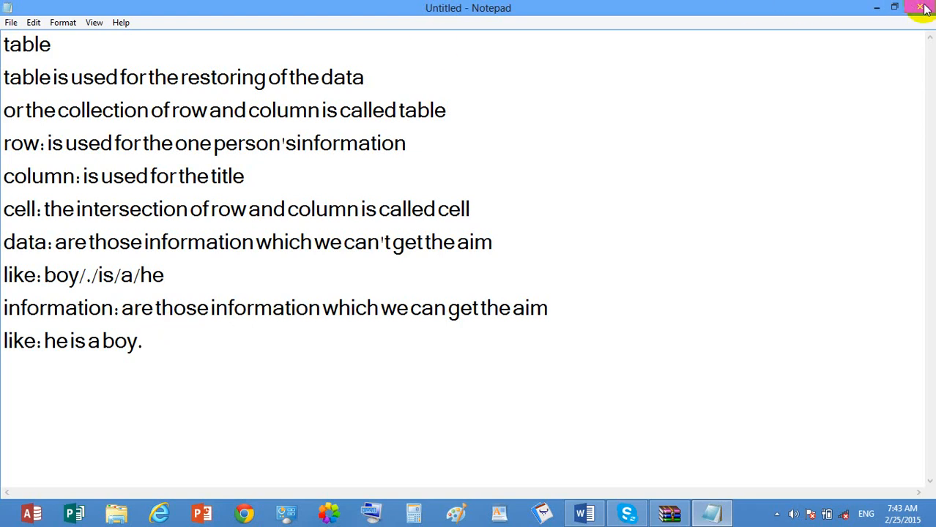
# - Switch to the blank Word document and set its zoom to 140%
pyautogui.click(876, 7)
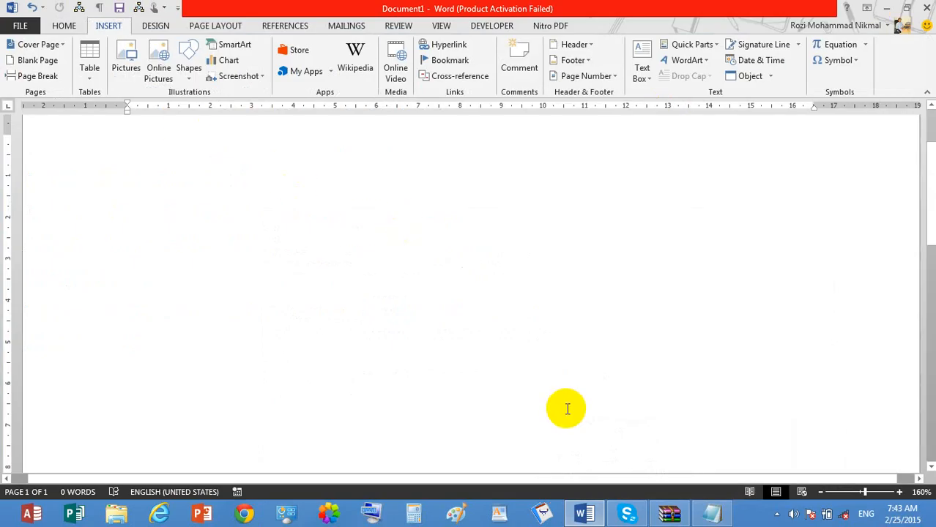
pyautogui.click(821, 493)
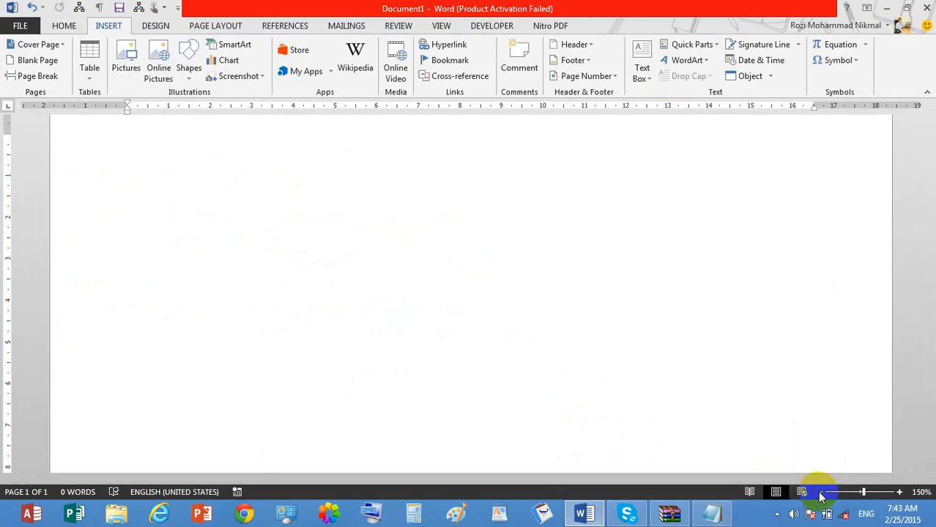
pyautogui.click(821, 493)
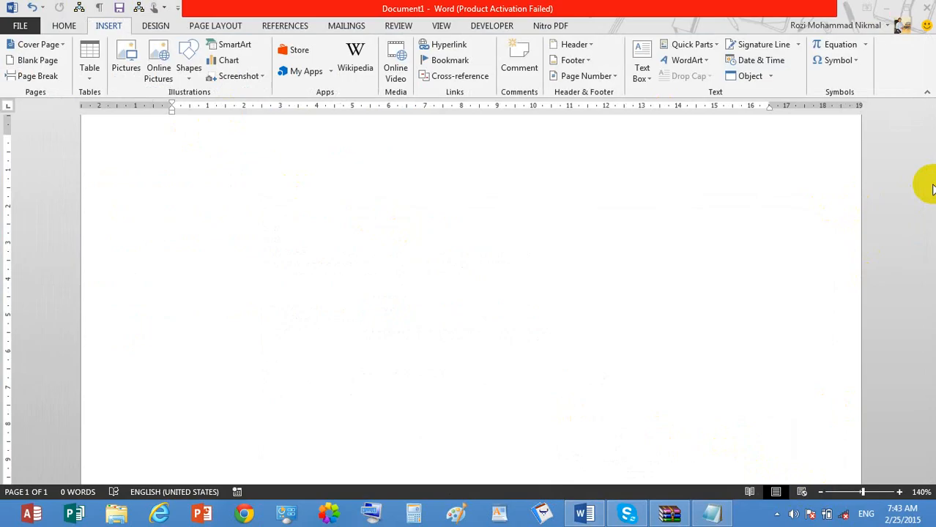
pyautogui.moveTo(932, 185); pyautogui.dragTo(916, 129)
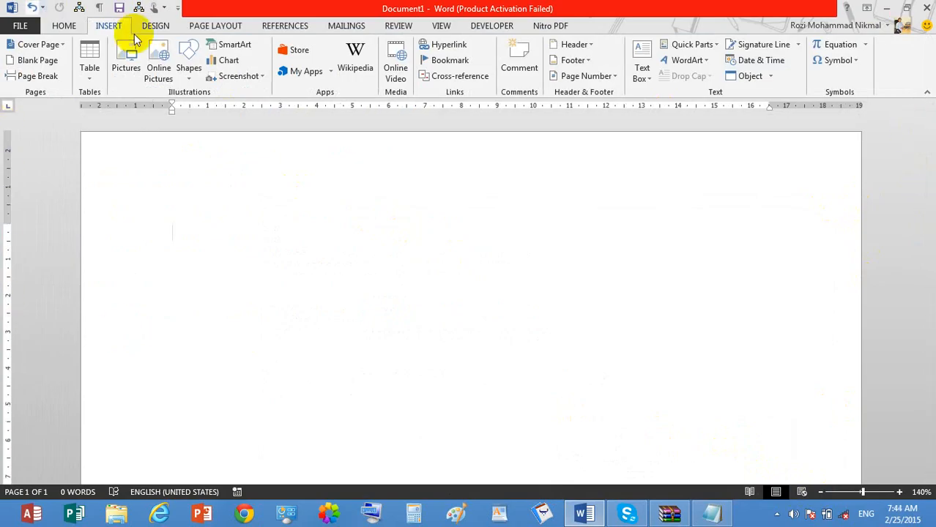
# - Insert a table of 7 columns and 7 rows and highlight its first column and third row
pyautogui.click(90, 69)
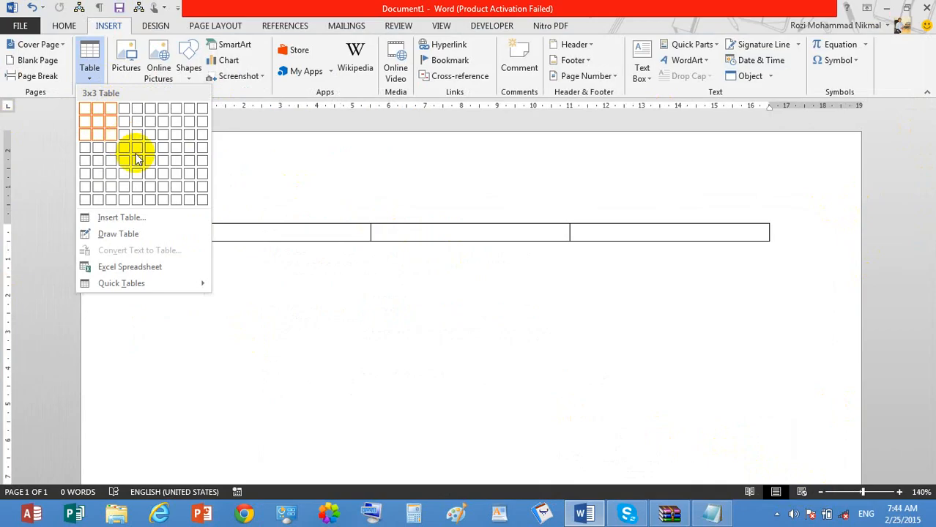
pyautogui.click(162, 185)
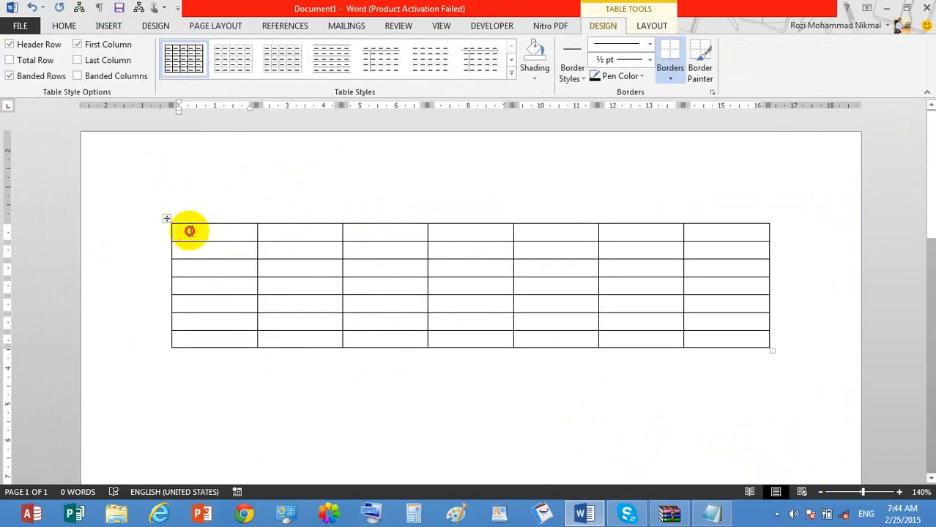
pyautogui.moveTo(190, 232)
pyautogui.mouseDown()
pyautogui.moveTo(186, 352)
pyautogui.moveTo(184, 340)
pyautogui.mouseUp()
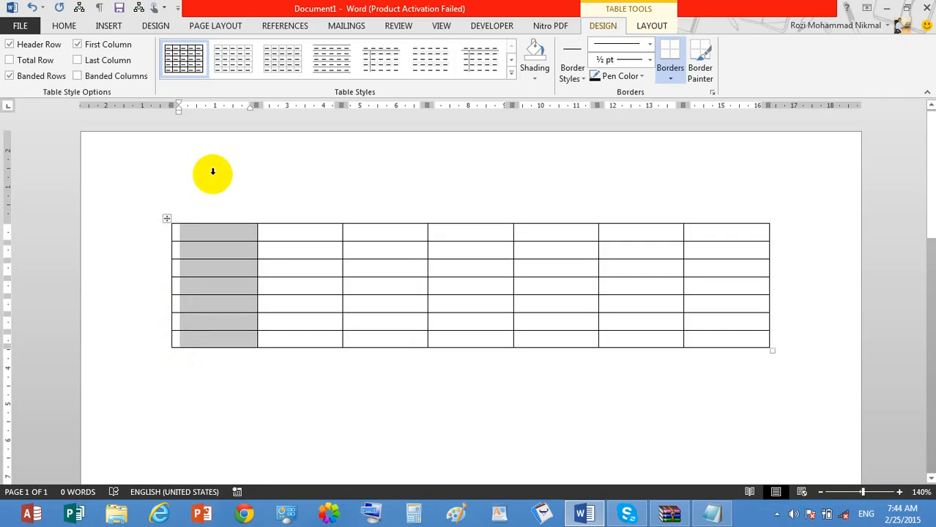
pyautogui.click(215, 269)
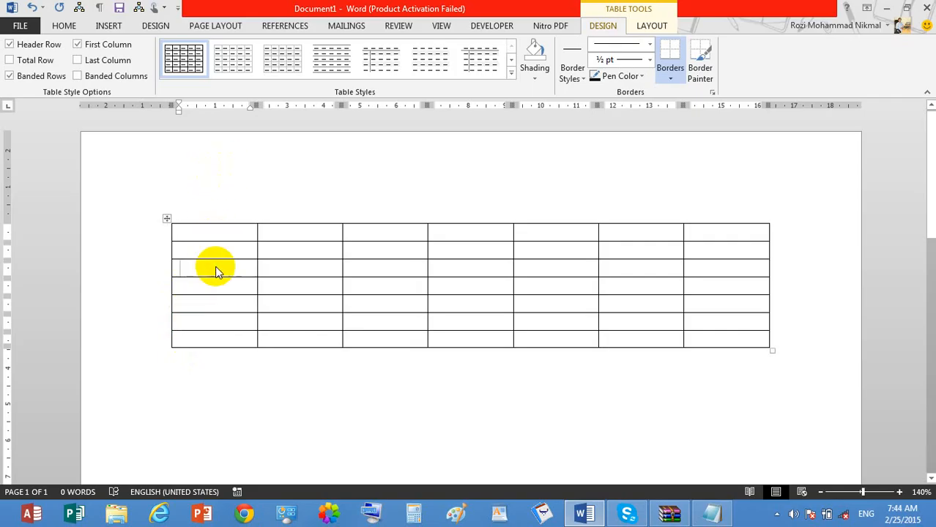
pyautogui.moveTo(208, 267); pyautogui.dragTo(705, 266)
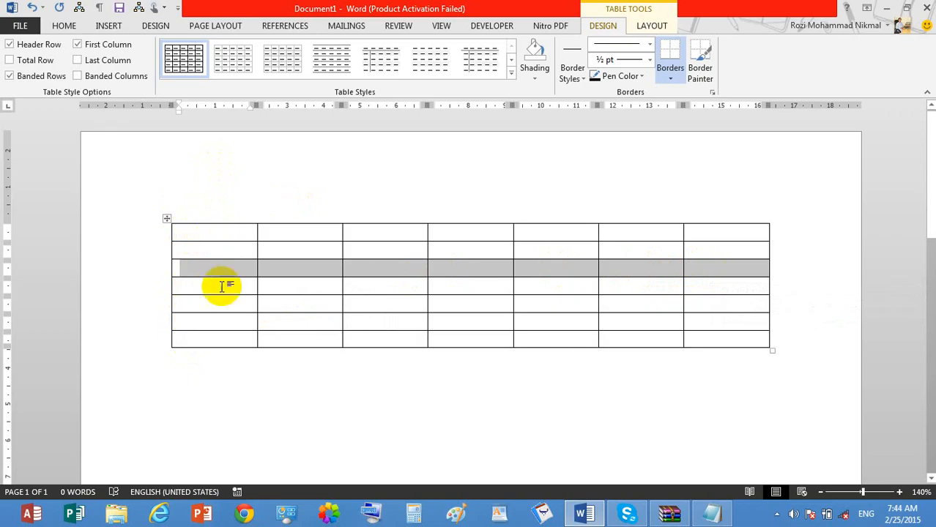
# - Select the whole table and delete it from the page
pyautogui.click(168, 219)
pyautogui.press('BackSpace')
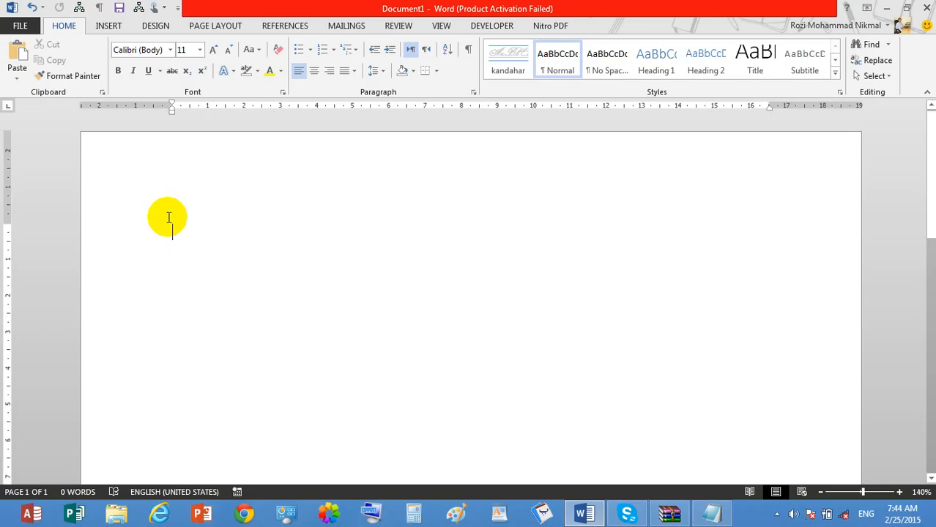
# - Switch the empty paragraph to right-to-left with Pashto input and back to left-to-right with English, two times over
pyautogui.hotkey('alt', 'shift')
pyautogui.click(427, 50)
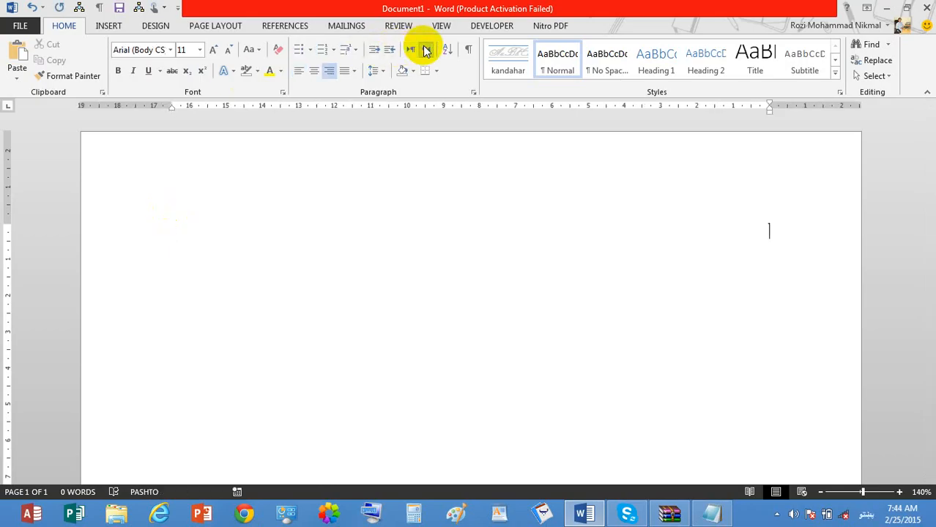
pyautogui.hotkey('alt', 'shift')
pyautogui.click(410, 50)
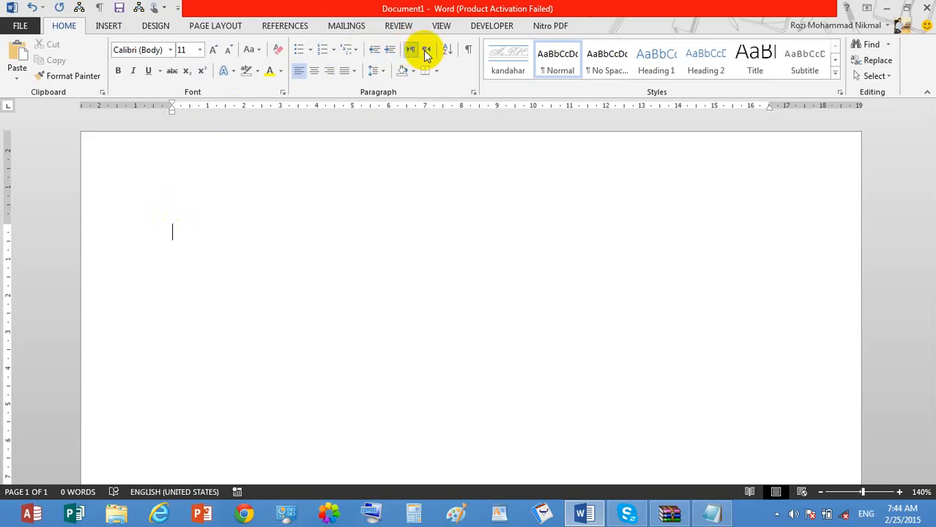
pyautogui.hotkey('alt', 'shift')
pyautogui.click(427, 50)
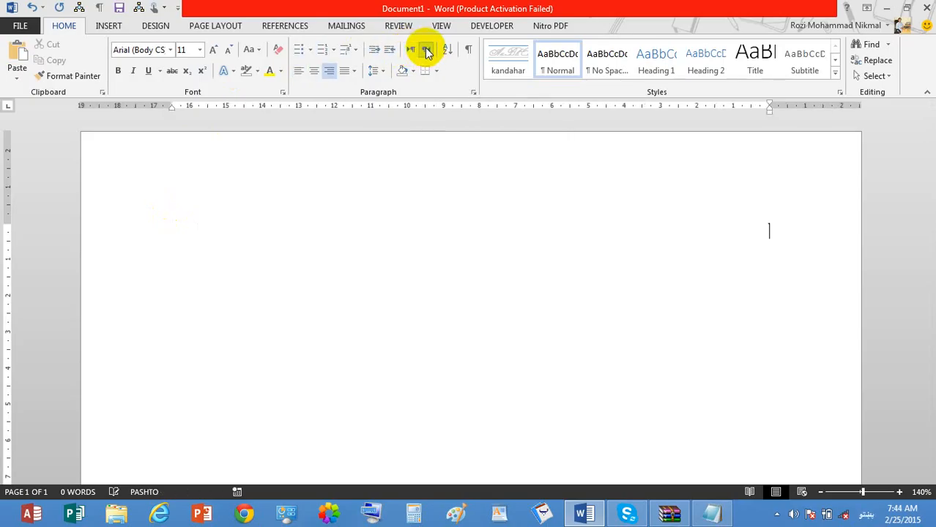
pyautogui.hotkey('alt', 'shift')
pyautogui.click(410, 50)
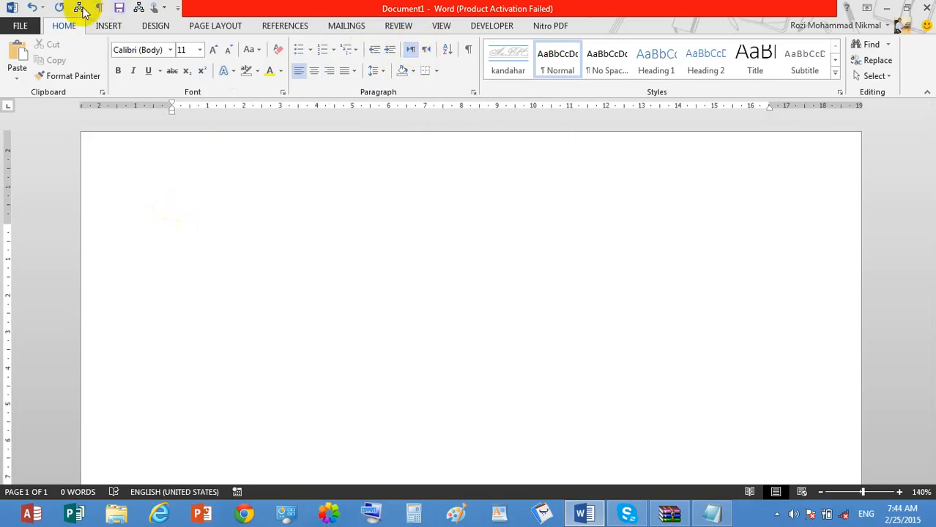
# - Insert a table of 7 columns and 2 rows with automatic fixed column width, using the Insert Table dialog
pyautogui.click(109, 26)
pyautogui.click(101, 73)
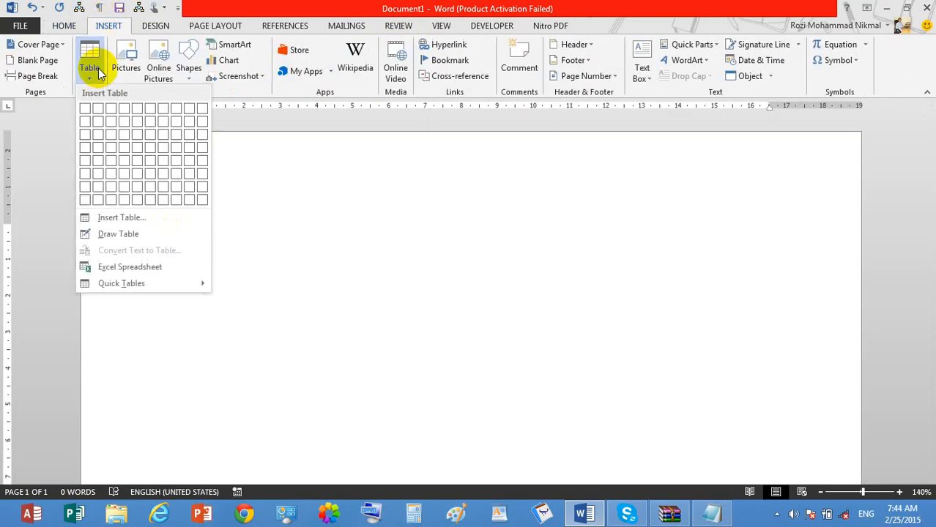
pyautogui.click(113, 219)
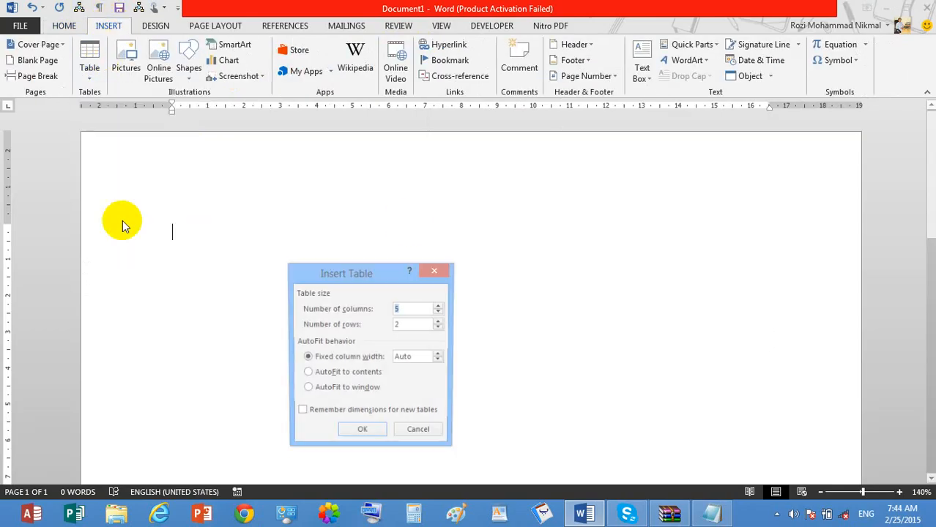
pyautogui.moveTo(388, 280); pyautogui.dragTo(533, 66)
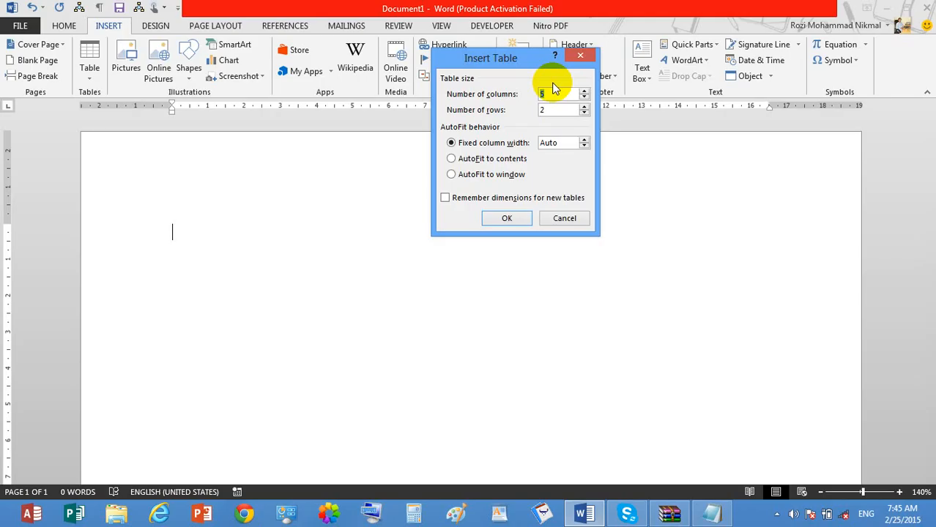
pyautogui.click(550, 95)
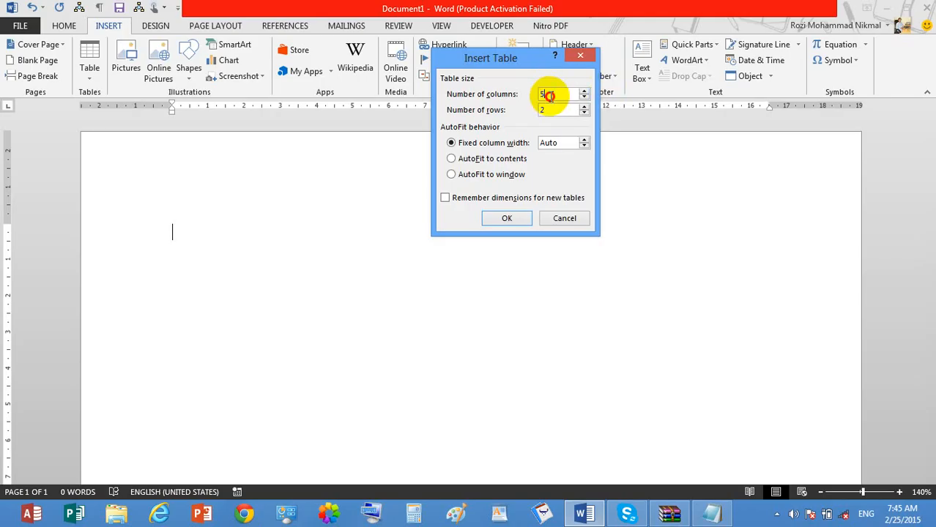
pyautogui.moveTo(549, 96); pyautogui.dragTo(527, 96)
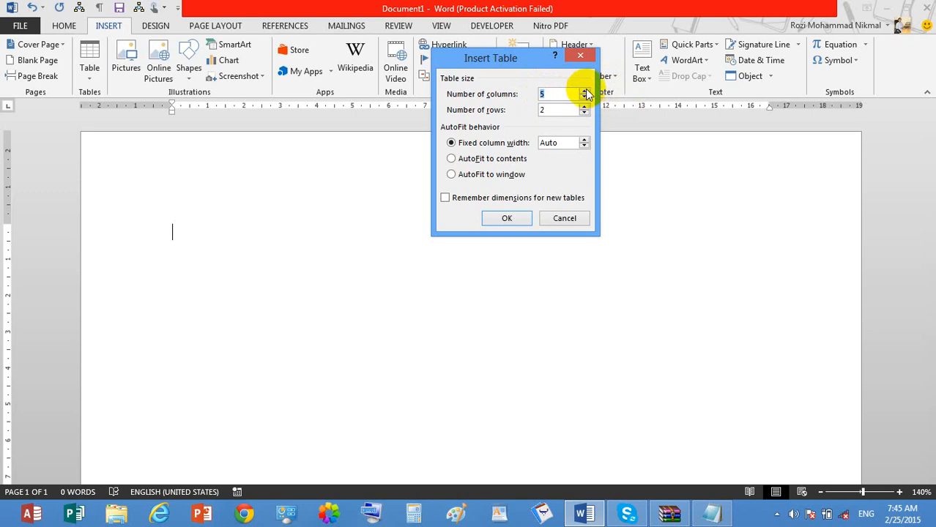
pyautogui.click(584, 94)
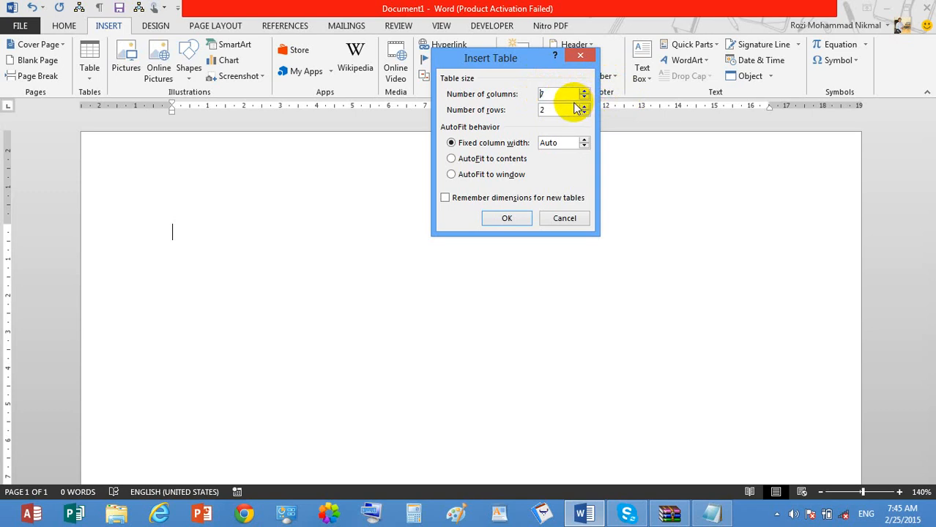
pyautogui.click(562, 109)
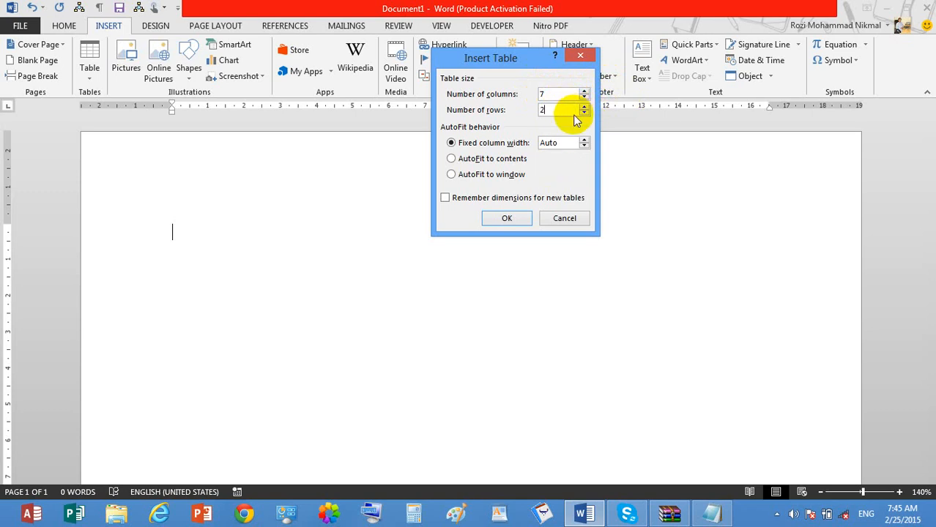
pyautogui.click(507, 218)
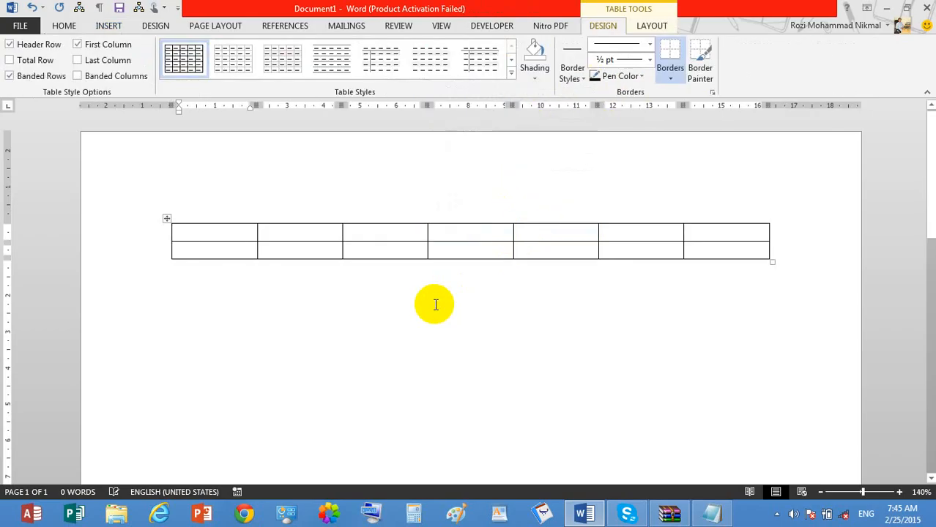
# - Enter the headings Sr No, Name, Job and Salary in the first four cells of the header row
pyautogui.write('Sr No')
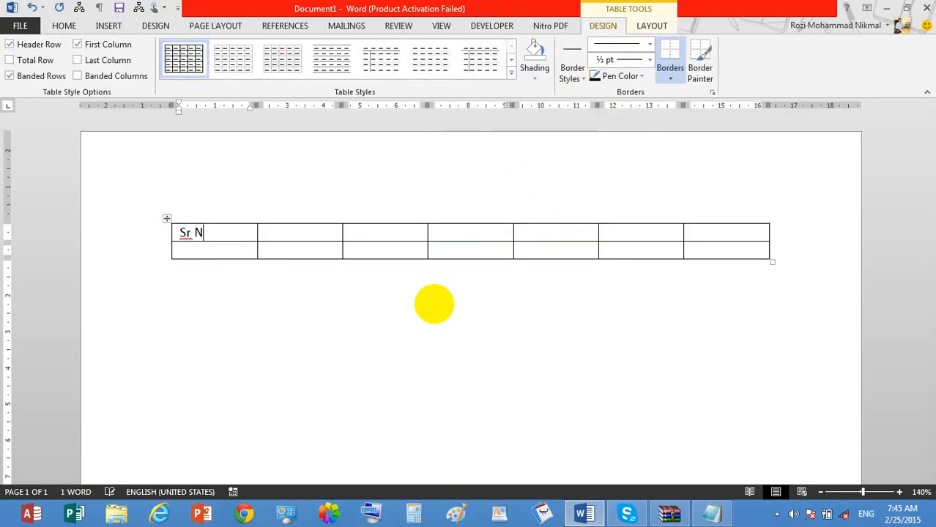
pyautogui.press('Tab')
pyautogui.write('Name')
pyautogui.press('Tab')
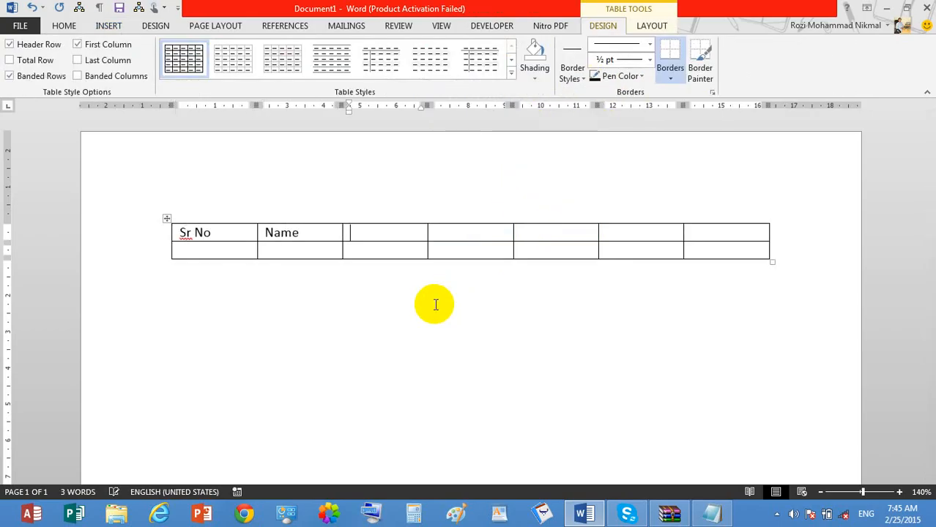
pyautogui.write('Job')
pyautogui.press('Tab')
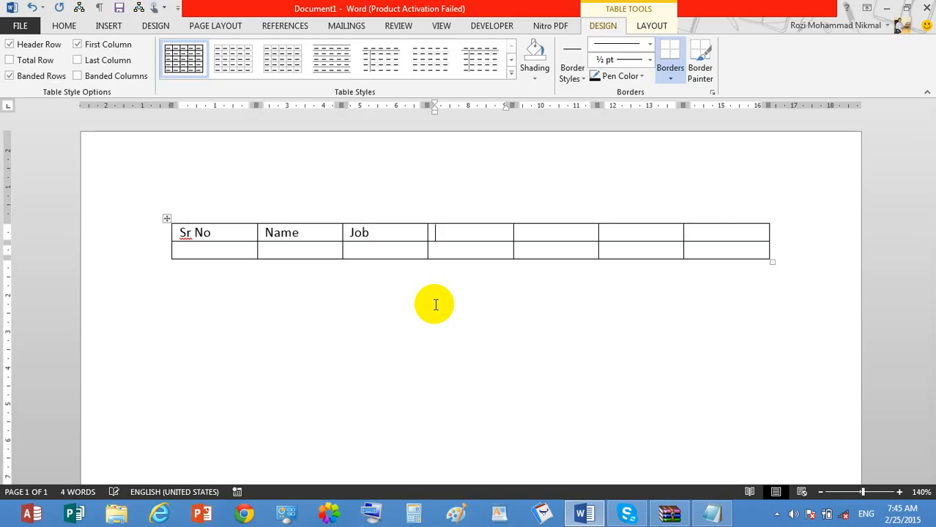
pyautogui.write('Salary')
pyautogui.press('Tab')
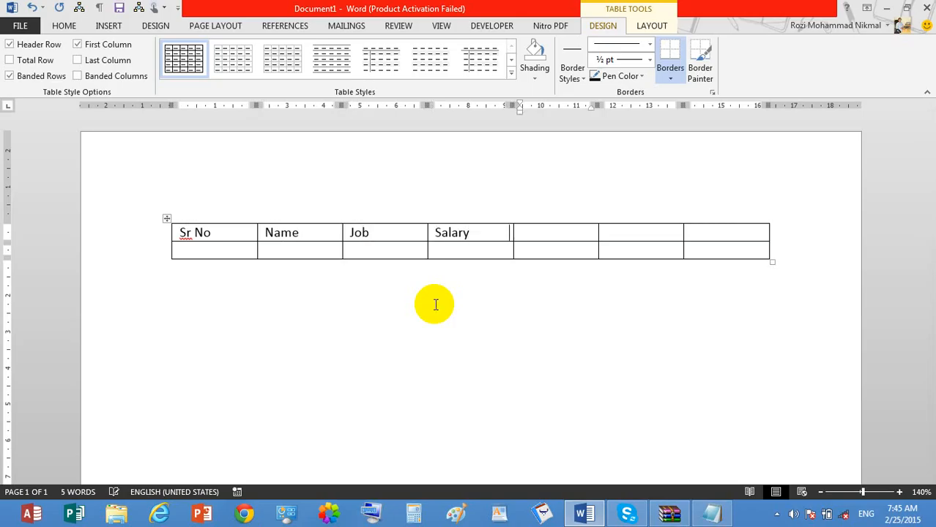
# - Complete the header row with the headings Overtime, Total and HireDate
pyautogui.write('Oc')
pyautogui.press('BackSpace')
pyautogui.press('BackSpace')
pyautogui.write('vertime')
pyautogui.press('Tab')
pyautogui.write('tal')
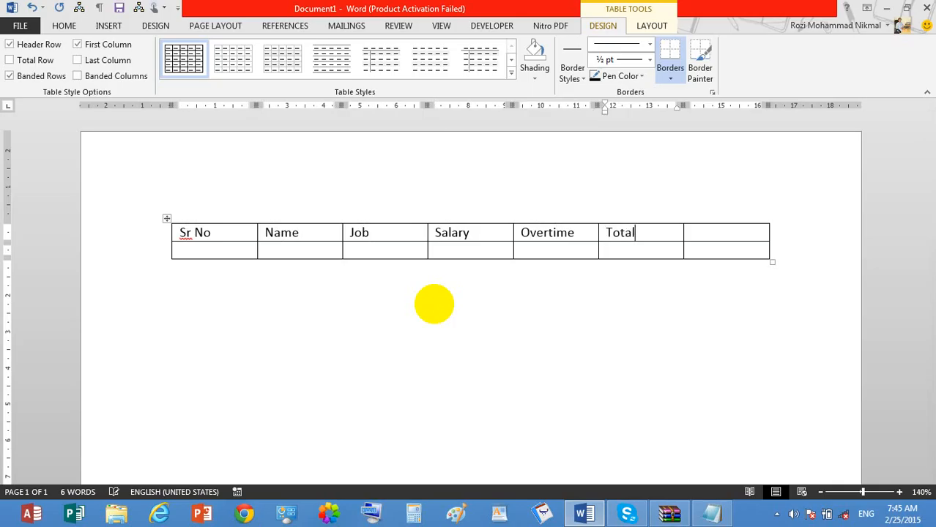
pyautogui.press('Tab')
pyautogui.write('Hire')
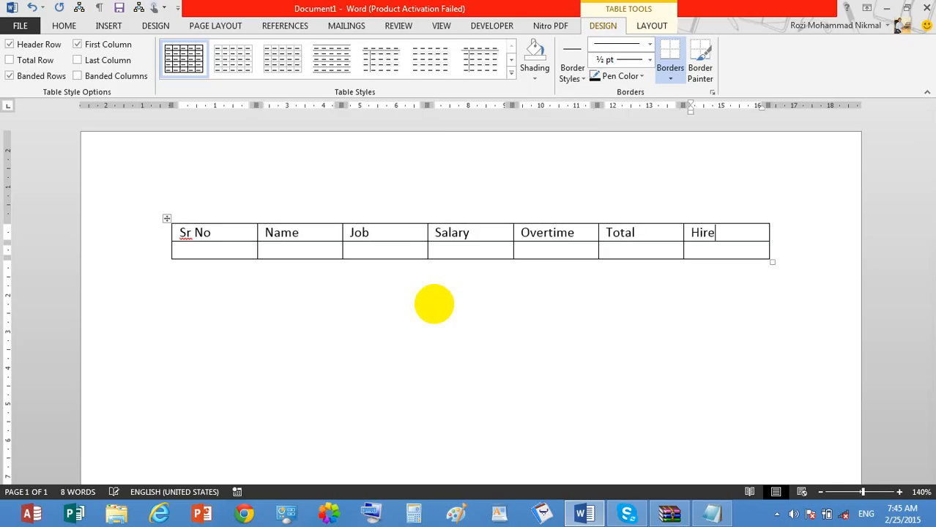
pyautogui.write('Date')
pyautogui.press('Tab')
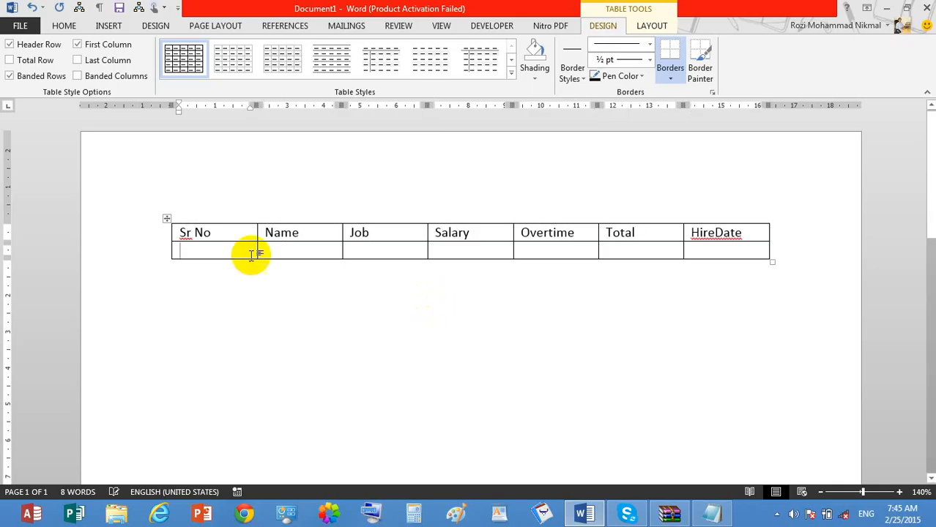
# - Extend the table with empty rows below the header until it has 13 rows in total
pyautogui.press('Tab')
pyautogui.press('Tab')
pyautogui.press('Tab')
pyautogui.press('Tab')
pyautogui.press('Tab')
pyautogui.press('Tab')
pyautogui.press('Tab')
pyautogui.press('Tab')
pyautogui.press('Tab')
pyautogui.press('Tab')
pyautogui.press('Tab')
pyautogui.press('Tab')
pyautogui.press('Tab')
pyautogui.press('Tab')
pyautogui.press('Tab')
pyautogui.press('Tab')
pyautogui.press('Tab')
pyautogui.press('Tab')
pyautogui.press('Tab')
pyautogui.press('Tab')
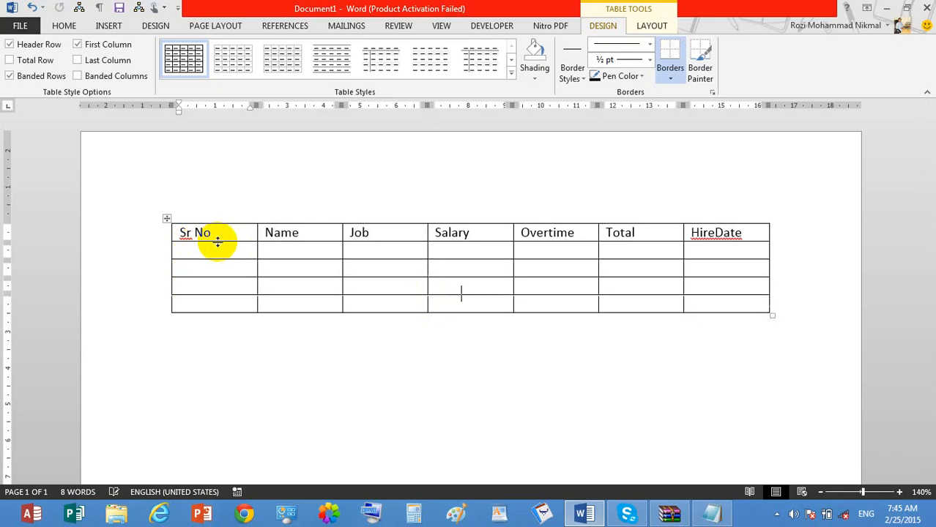
pyautogui.press('Tab')
pyautogui.press('Tab')
pyautogui.press('Tab')
pyautogui.press('Tab')
pyautogui.press('Tab')
pyautogui.press('Tab')
pyautogui.press('Tab')
pyautogui.press('Tab')
pyautogui.press('Tab')
pyautogui.press('Tab')
pyautogui.press('Tab')
pyautogui.press('Tab')
pyautogui.press('Tab')
pyautogui.press('Tab')
pyautogui.press('Tab')
pyautogui.press('Tab')
pyautogui.press('Tab')
pyautogui.press('Tab')
pyautogui.press('Tab')
pyautogui.press('Tab')
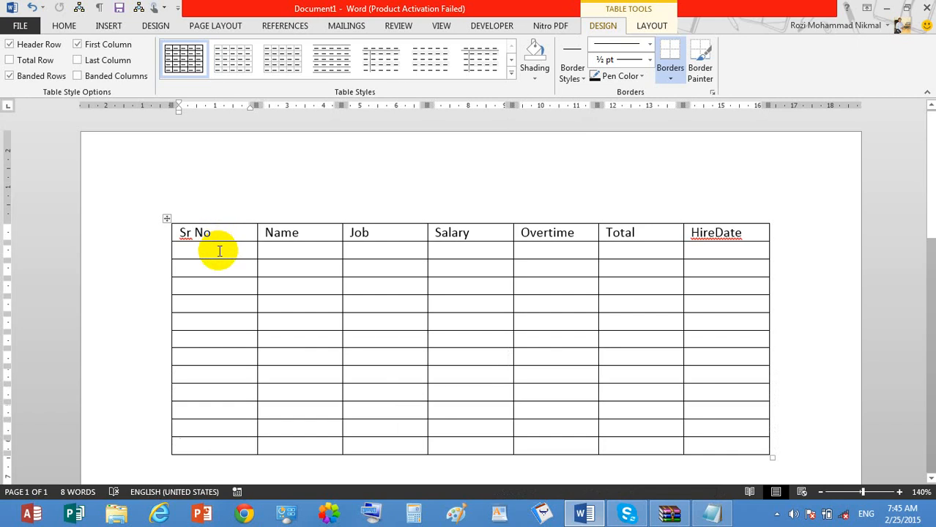
# - Start the first record with Sr No 1, the employee's name, job Manager and salary 1000
pyautogui.click(219, 251)
pyautogui.write('1')
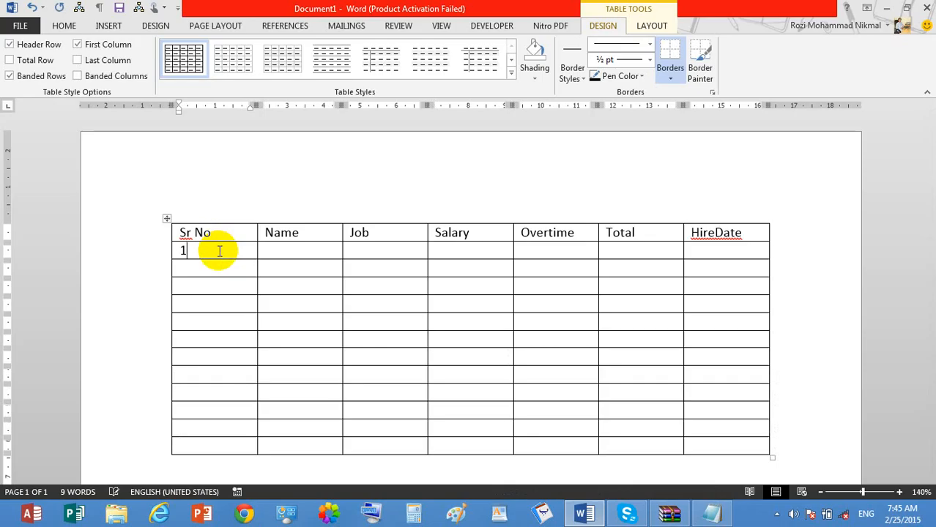
pyautogui.press('Tab')
pyautogui.write('Janan')
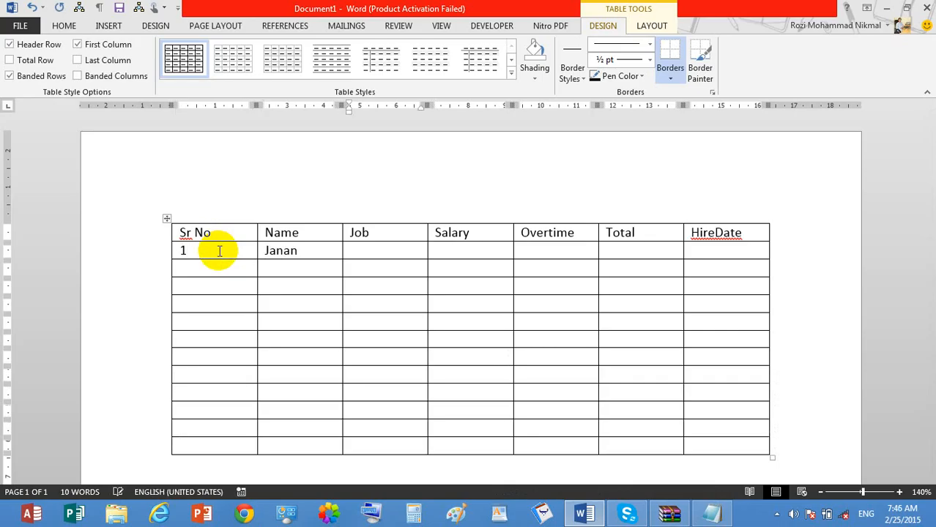
pyautogui.write('manager')
pyautogui.press('Tab')
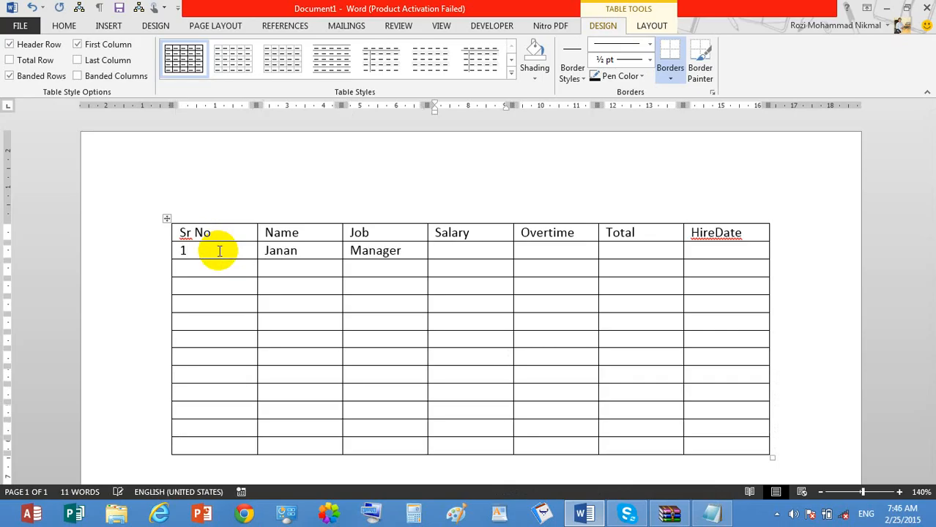
pyautogui.write('10000')
pyautogui.press('BackSpace')
pyautogui.press('Tab')
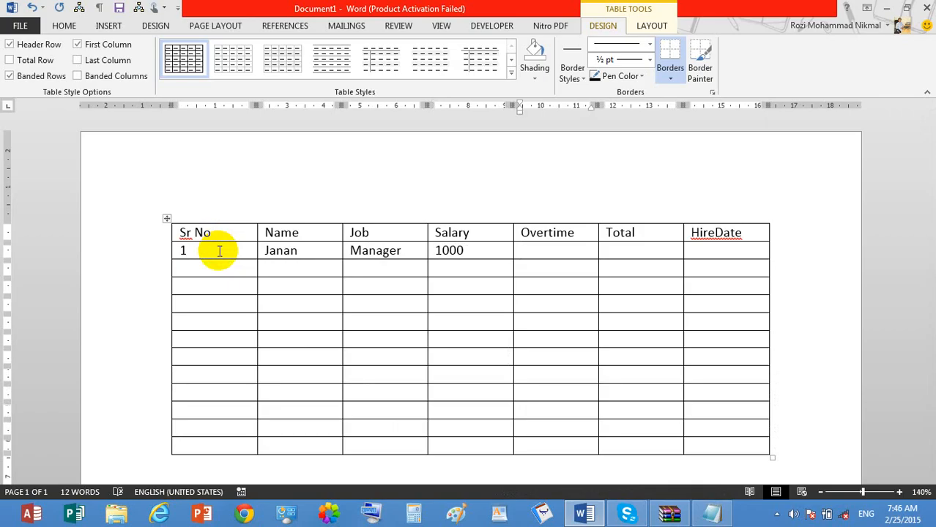
# - Complete the first record with overtime 100, total 1100 and hire date 2013.02.20, and number the following record 2
pyautogui.write('100')
pyautogui.press('Tab')
pyautogui.write('1100')
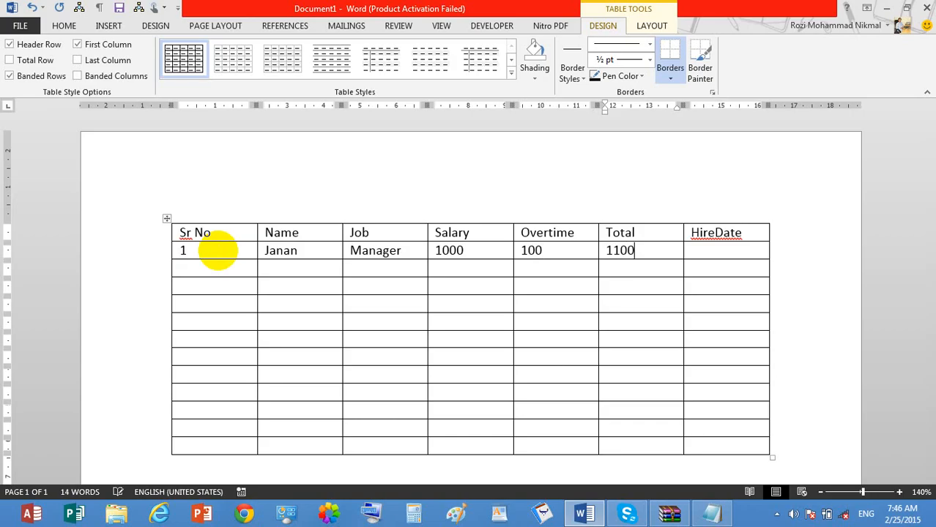
pyautogui.press('Tab')
pyautogui.write('2013')
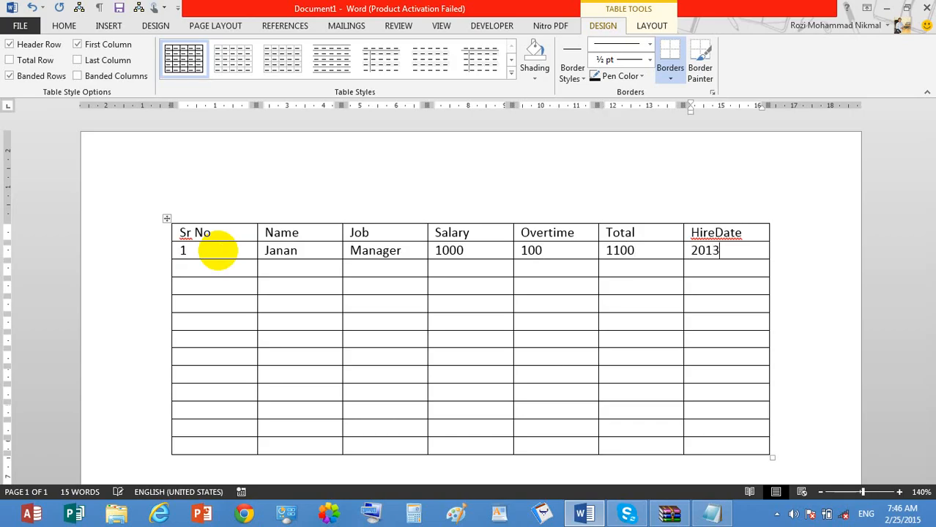
pyautogui.write('.02.20')
pyautogui.press('Tab')
pyautogui.write('2')
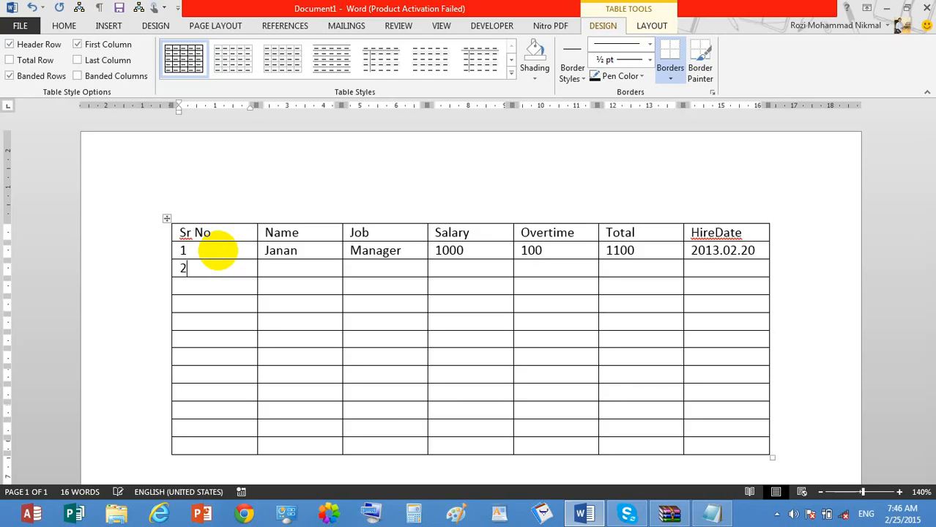
pyautogui.press('Tab')
pyautogui.write('zahir')
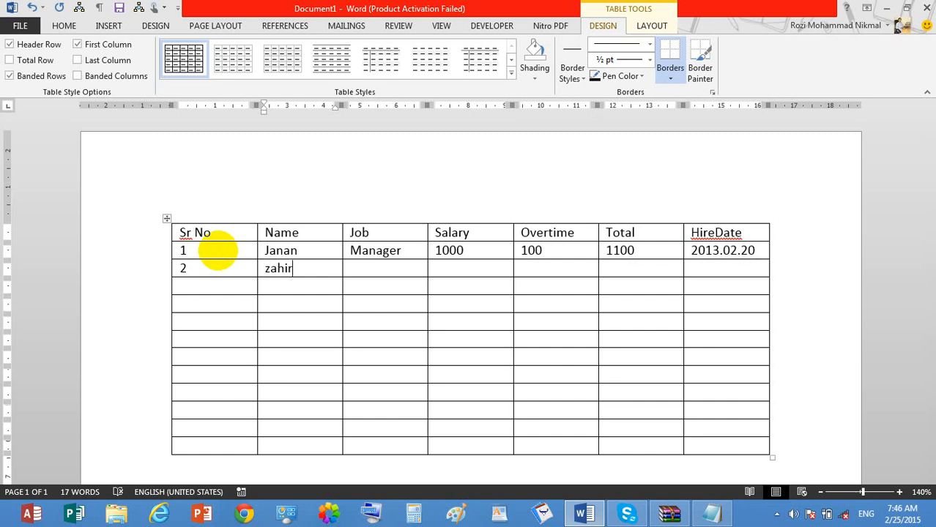
pyautogui.press('BackSpace')
pyautogui.press('BackSpace')
pyautogui.press('BackSpace')
pyautogui.press('BackSpace')
pyautogui.press('BackSpace')
pyautogui.write('mohammad')
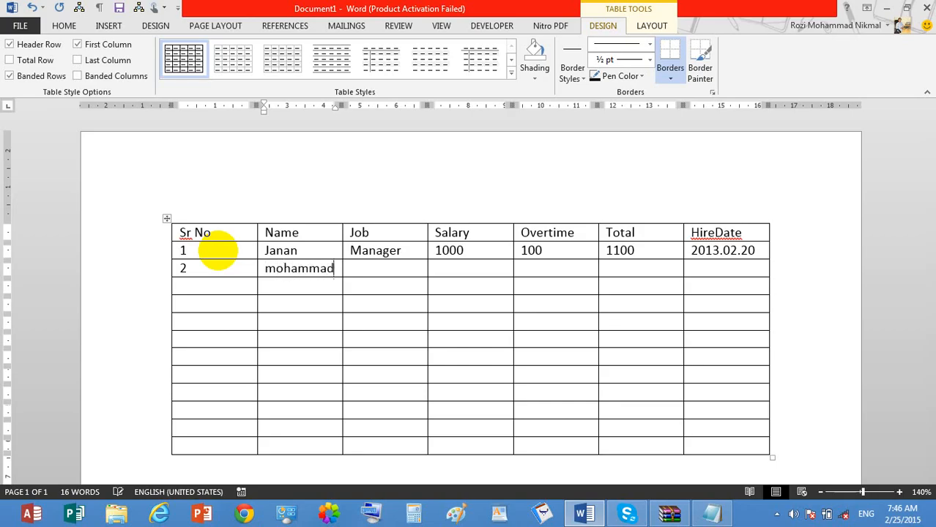
pyautogui.press('BackSpace')
pyautogui.press('BackSpace')
pyautogui.press('BackSpace')
pyautogui.press('BackSpace')
pyautogui.press('BackSpace')
pyautogui.press('BackSpace')
pyautogui.press('BackSpace')
pyautogui.press('BackSpace')
pyautogui.press('BackSpace')
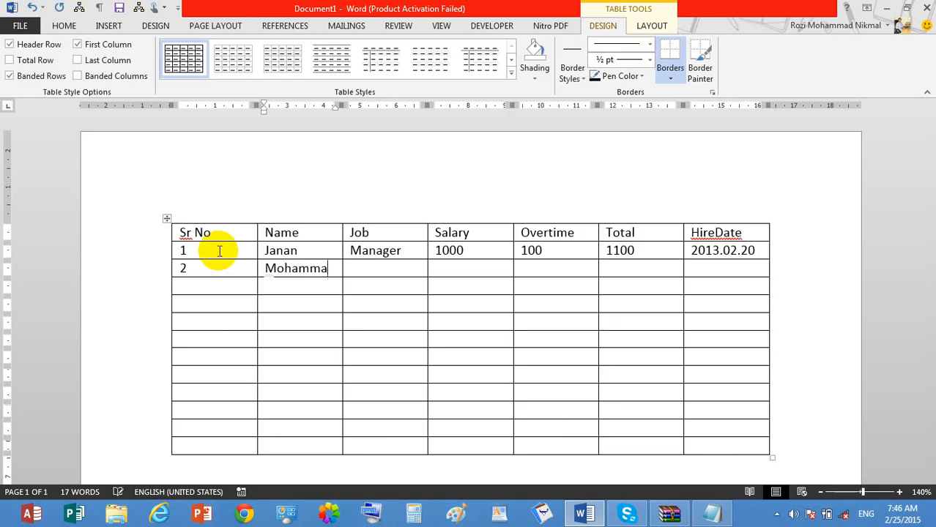
# - Enter the employee's name, job It manager and salary 5000 in the second record
pyautogui.write('abdul')
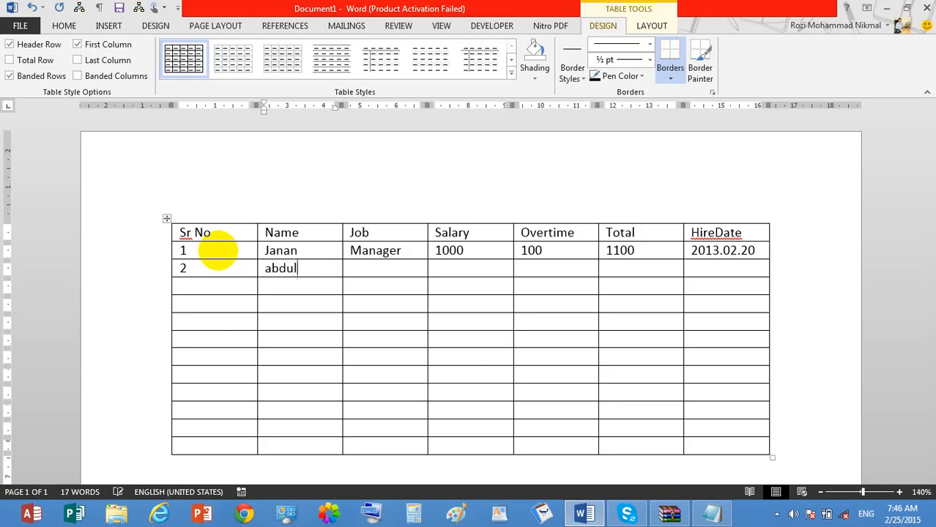
pyautogui.write(' halim')
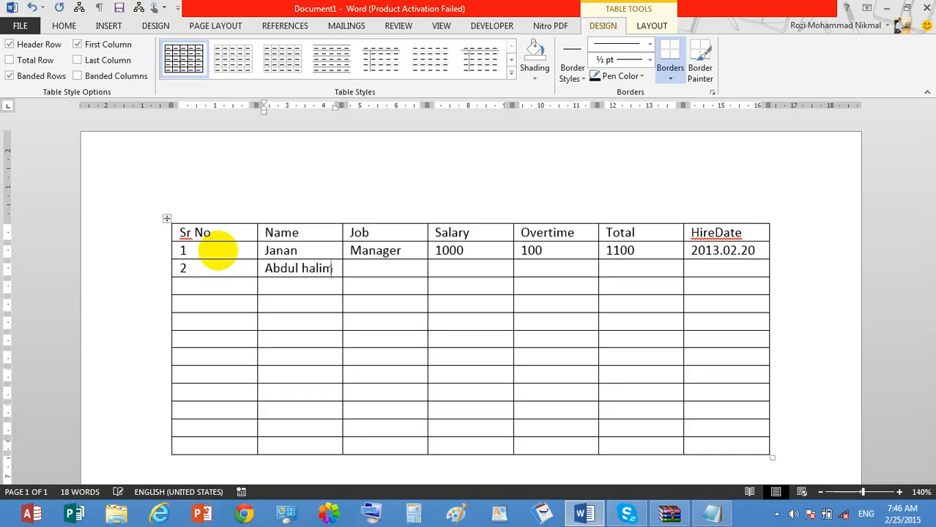
pyautogui.press('Tab')
pyautogui.write('It ma')
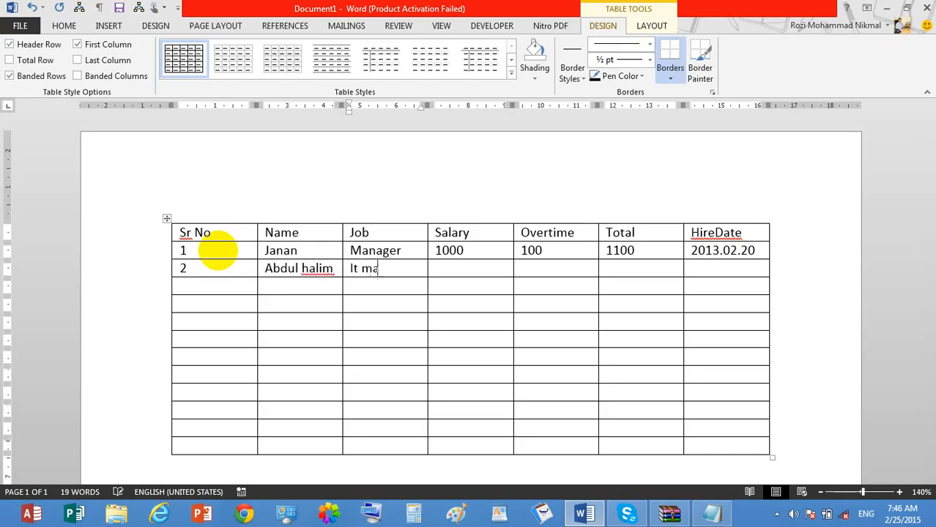
pyautogui.write('nager')
pyautogui.press('Tab')
pyautogui.write('5000')
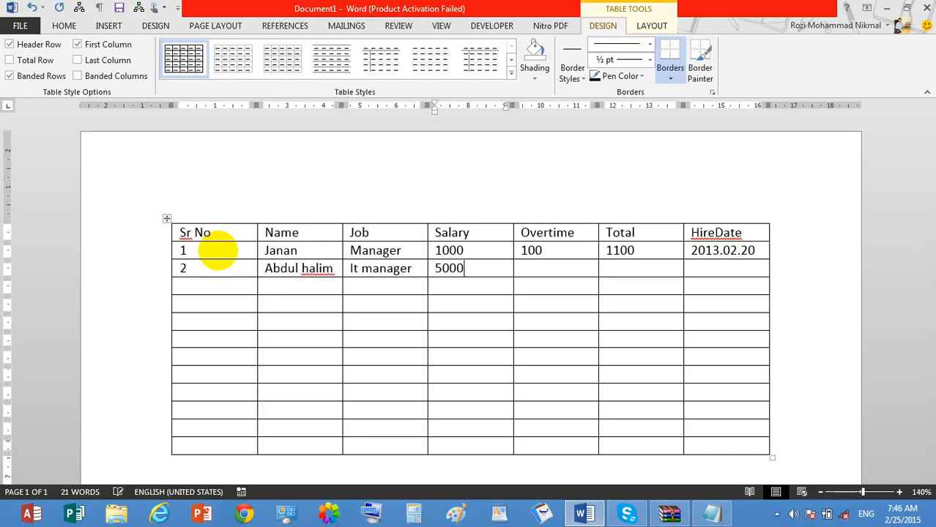
# - Enter overtime 200 and total 5200 in the second record
pyautogui.press('Tab')
pyautogui.write('200')
pyautogui.press('Tab')
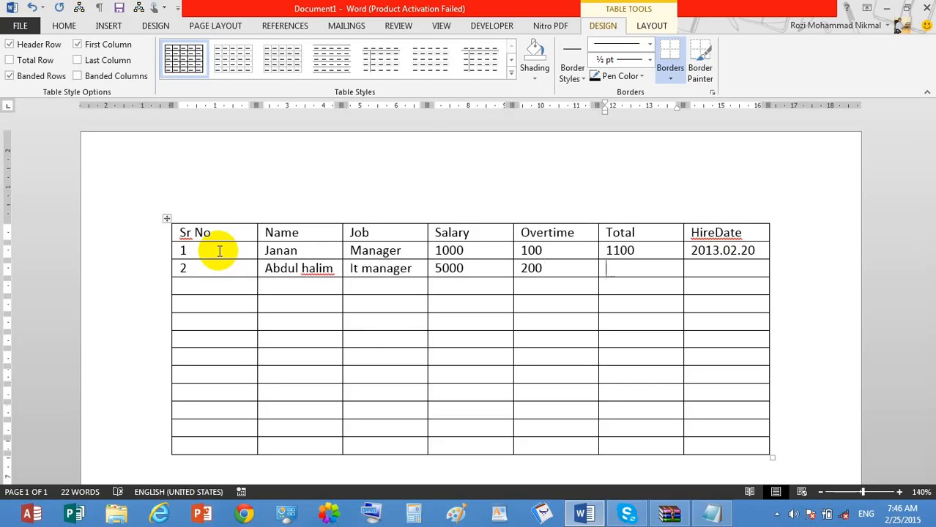
pyautogui.write('520')
pyautogui.write('0')
pyautogui.press('Tab')
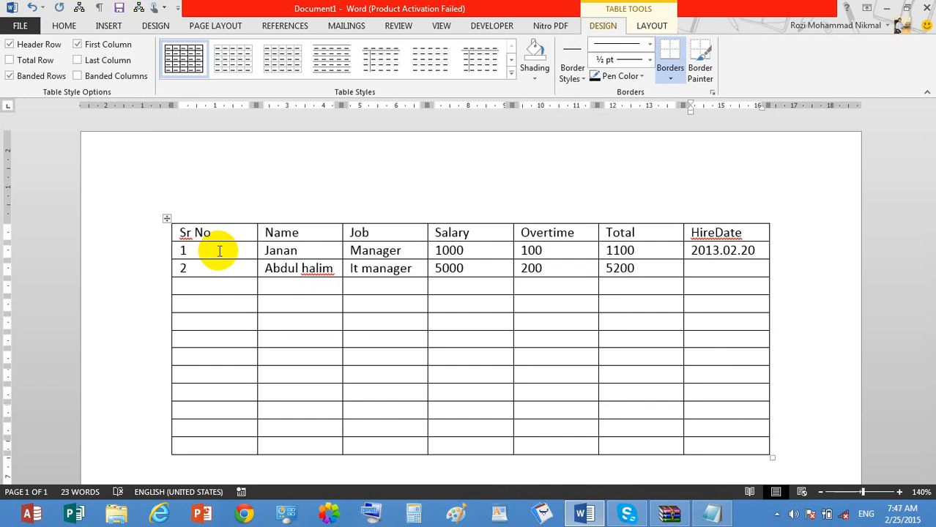
# - Complete the second record with the hire date 2014.04.15
pyautogui.write('2-014')
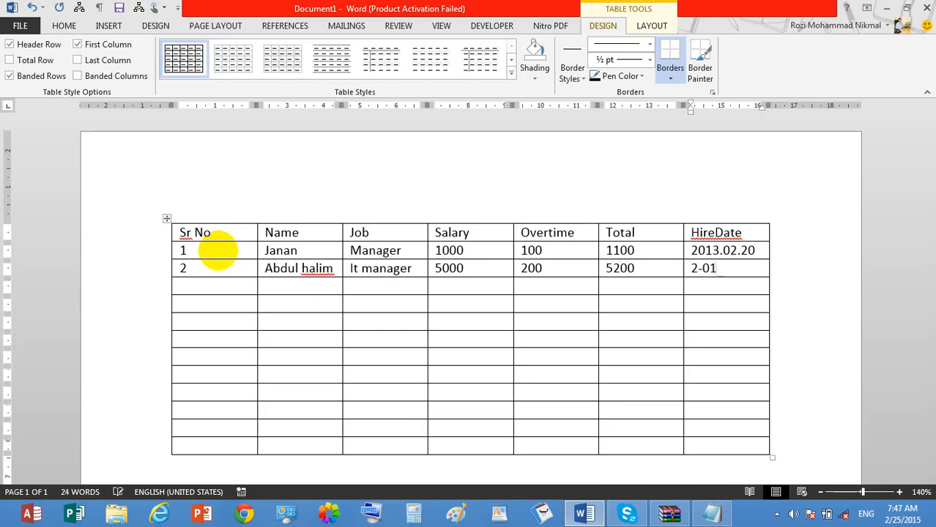
pyautogui.press('BackSpace')
pyautogui.press('BackSpace')
pyautogui.press('BackSpace')
pyautogui.write('014')
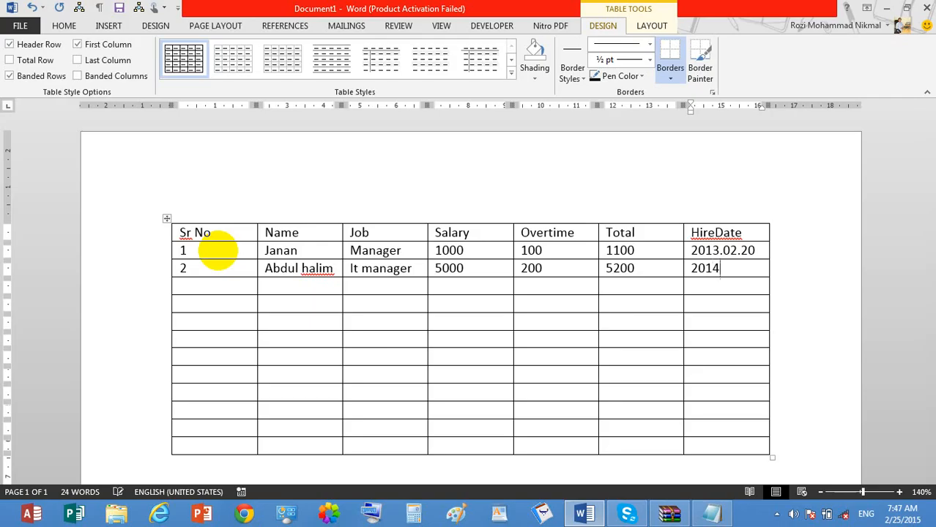
pyautogui.write('.04.')
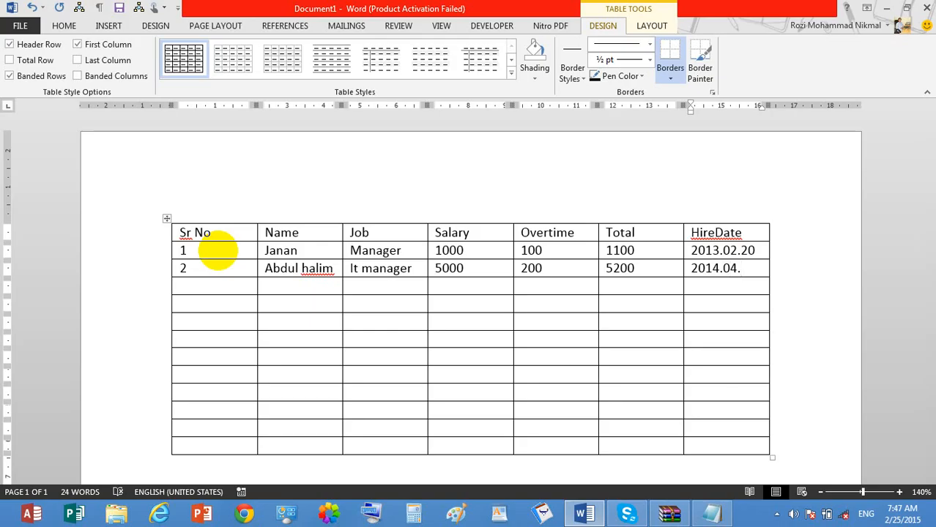
pyautogui.write('15')
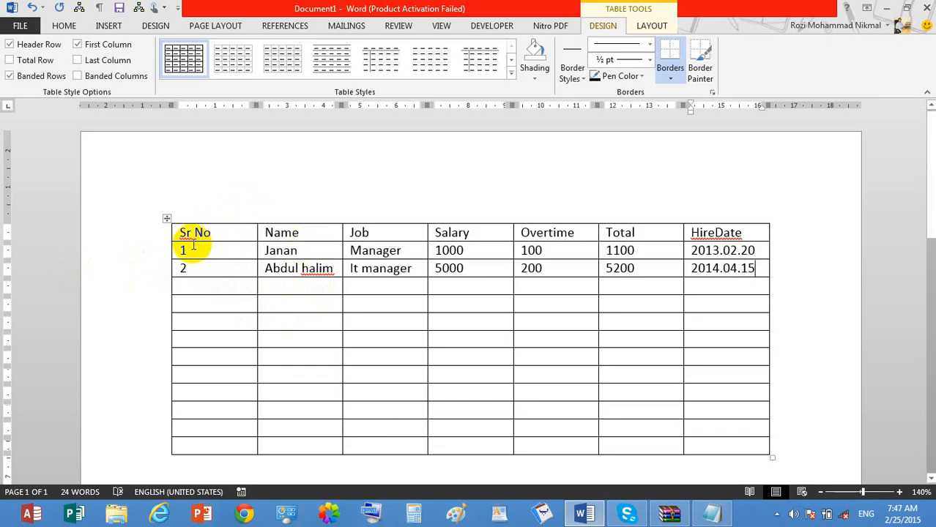
pyautogui.moveTo(189, 250); pyautogui.dragTo(727, 253)
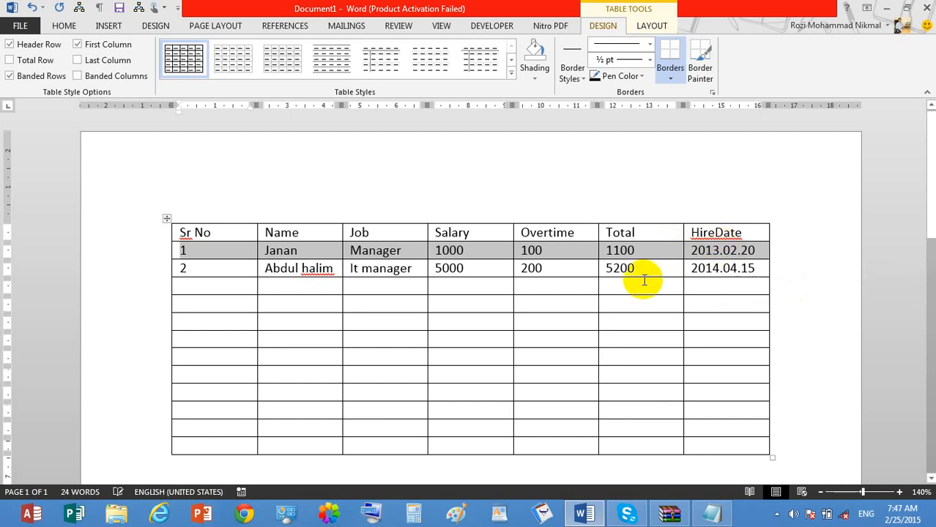
pyautogui.click(328, 304)
pyautogui.click(301, 232)
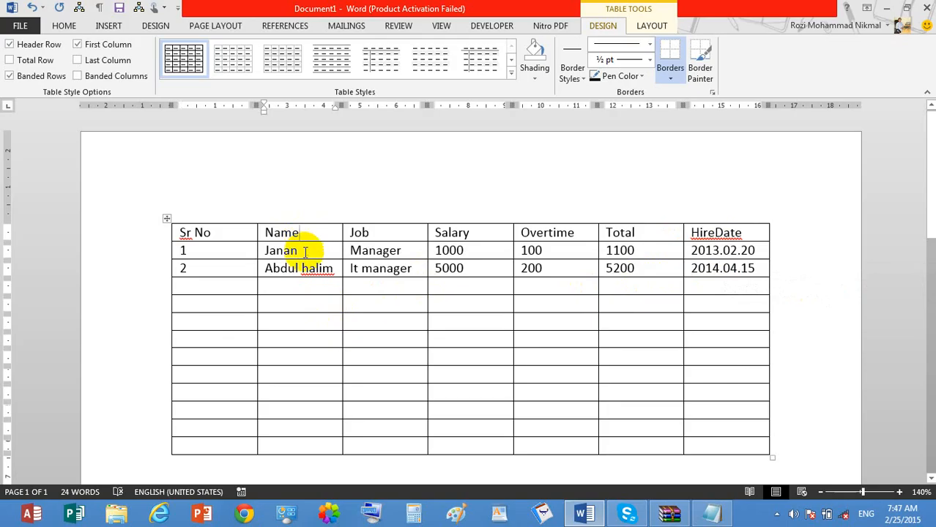
pyautogui.click(416, 232)
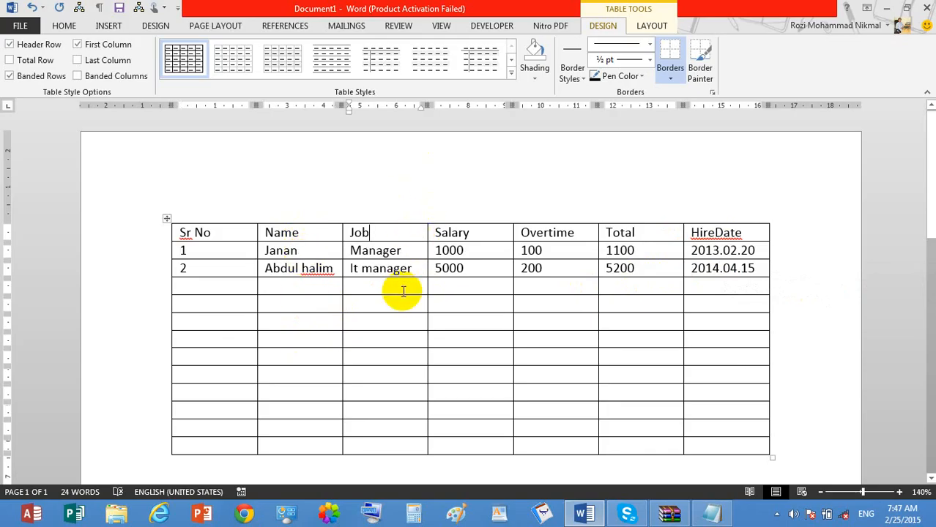
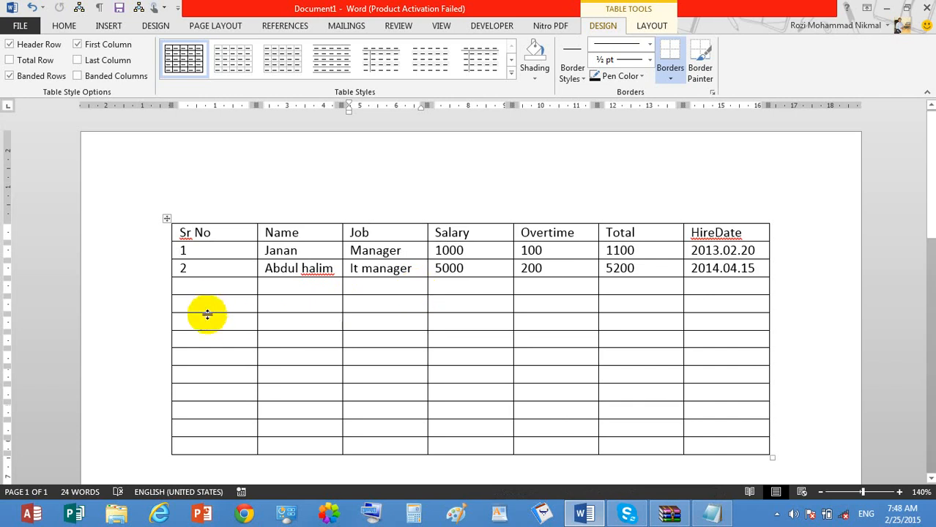
# - Number the third record 3 in the Sr No column and go through its remaining empty cells
pyautogui.click(216, 291)
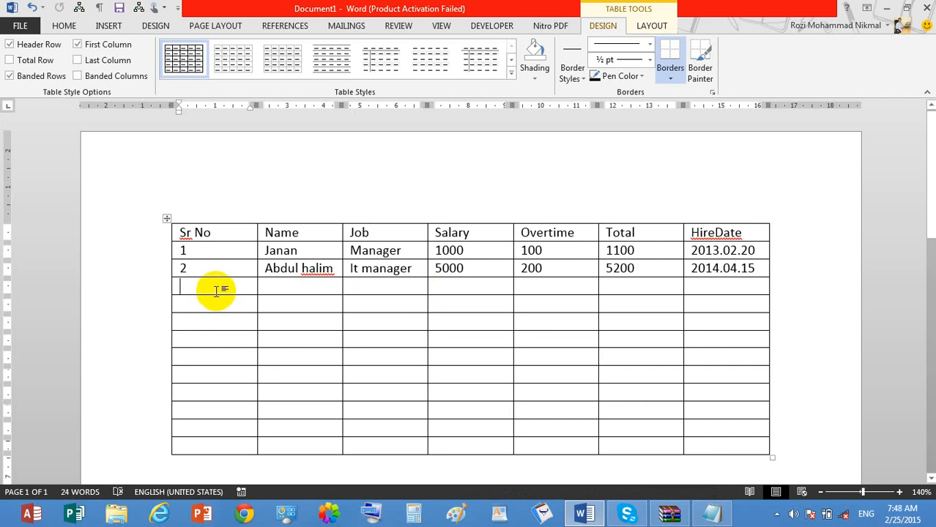
pyautogui.write('3')
pyautogui.click(270, 293)
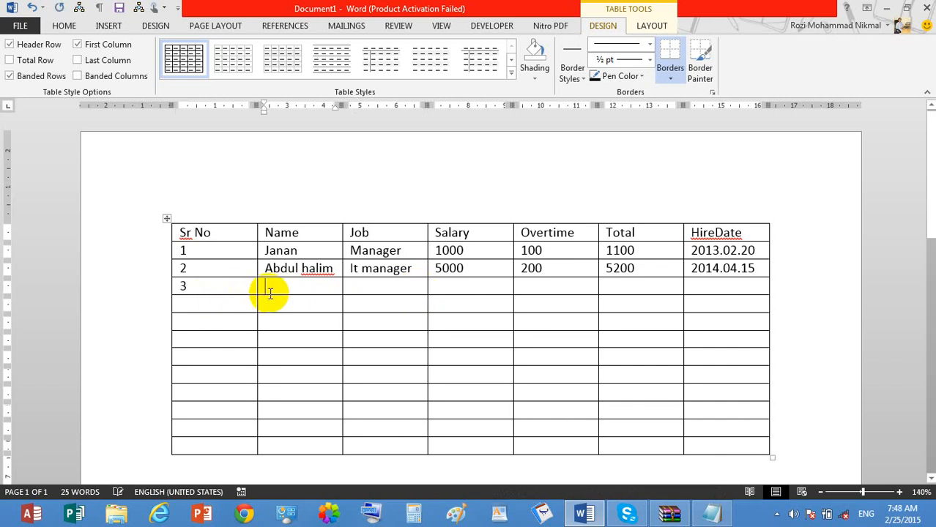
pyautogui.click(397, 287)
pyautogui.click(481, 289)
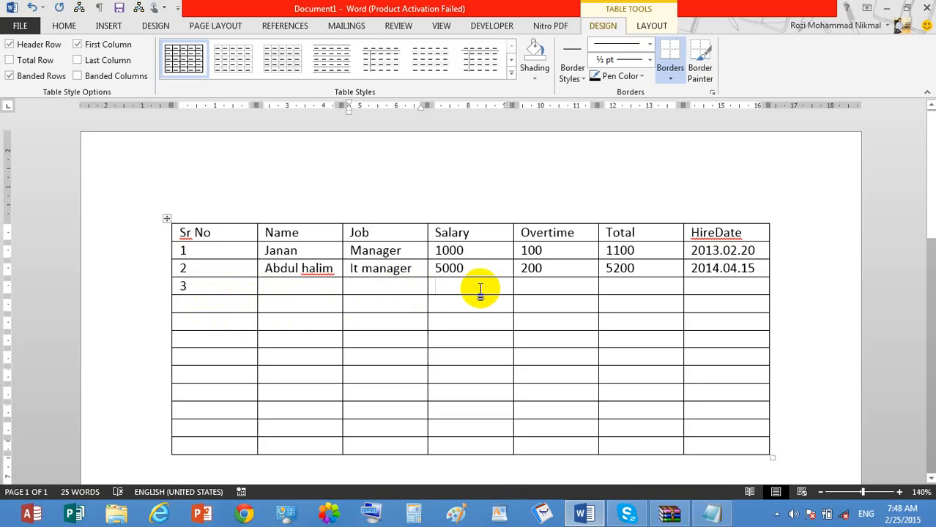
pyautogui.click(537, 286)
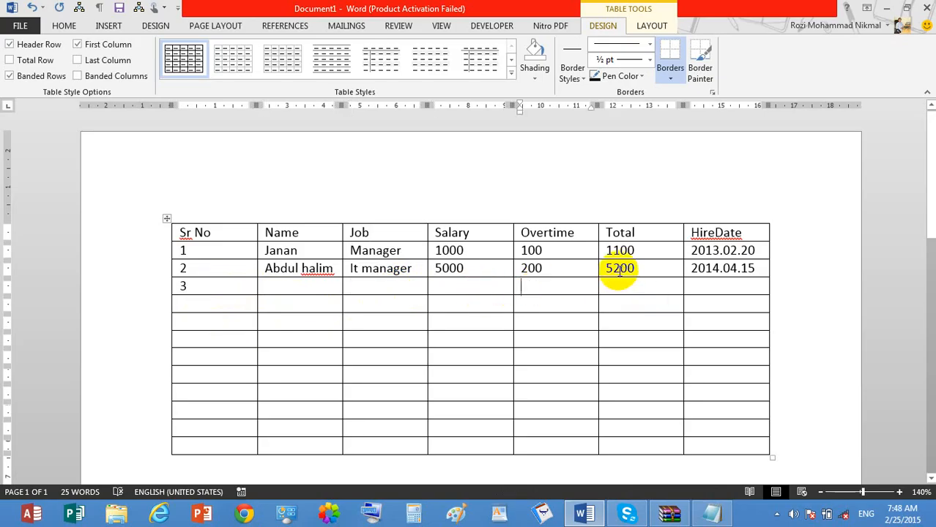
pyautogui.click(721, 284)
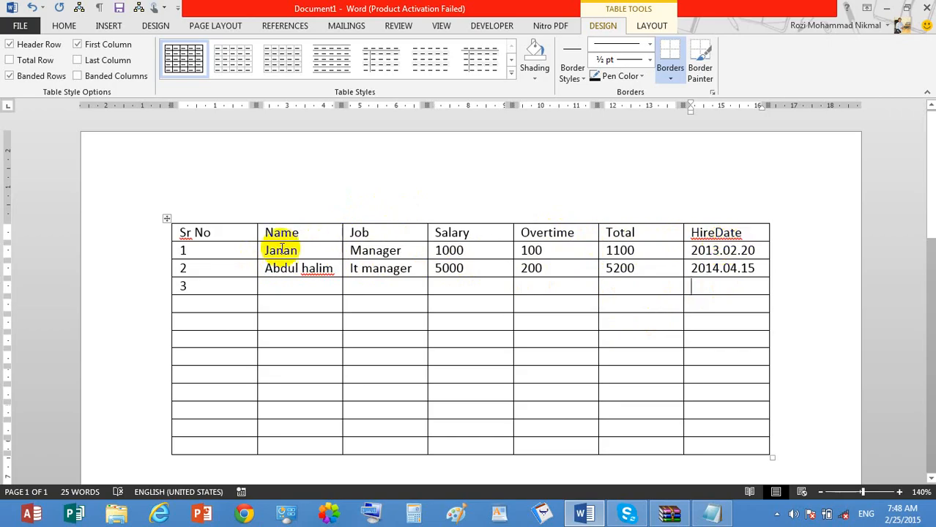
pyautogui.click(198, 287)
pyautogui.moveTo(197, 288); pyautogui.dragTo(181, 244)
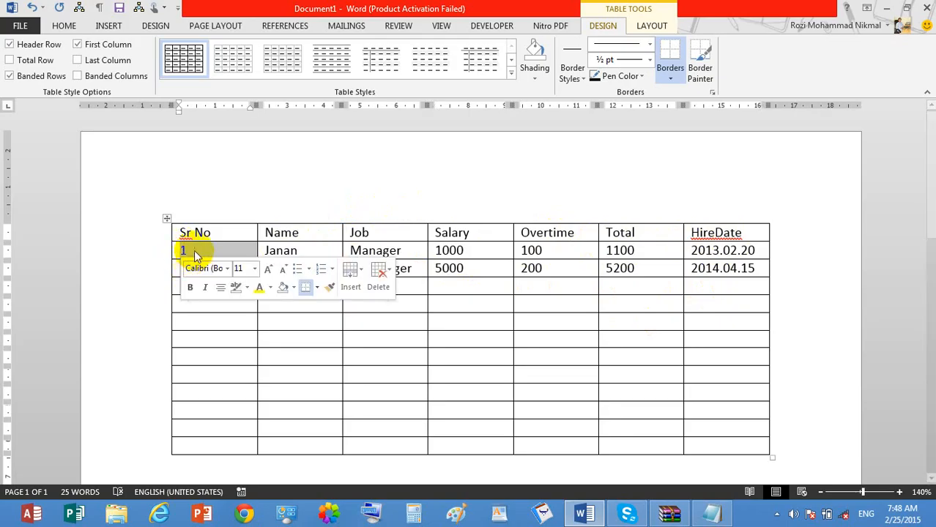
pyautogui.click(205, 253)
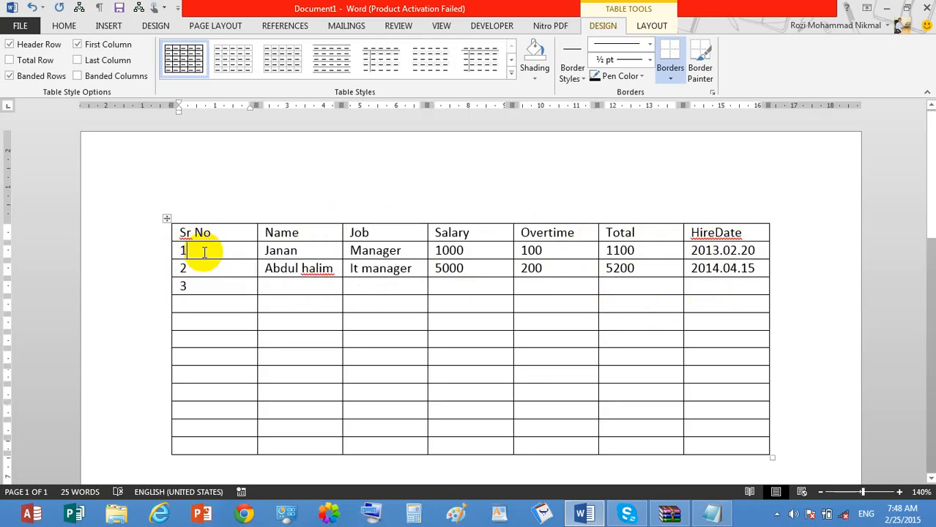
pyautogui.click(185, 251)
pyautogui.doubleClick(183, 249)
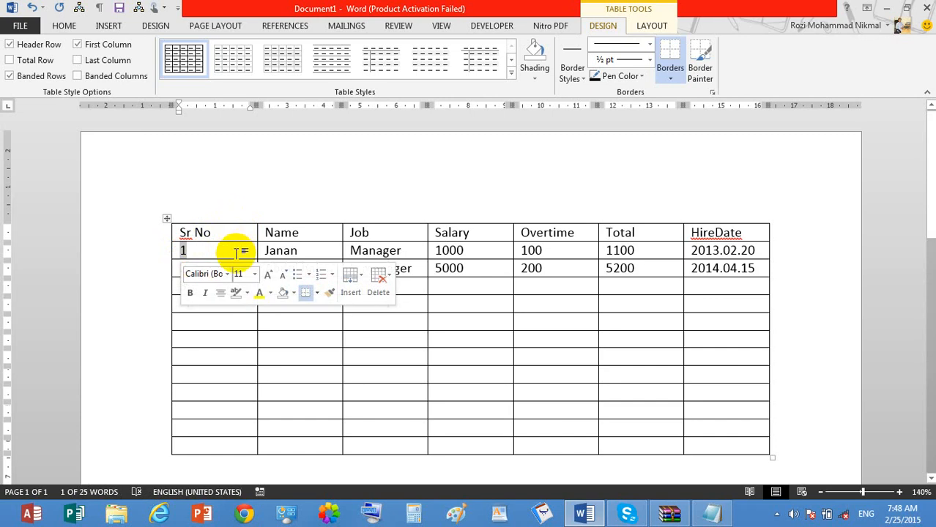
pyautogui.click(213, 307)
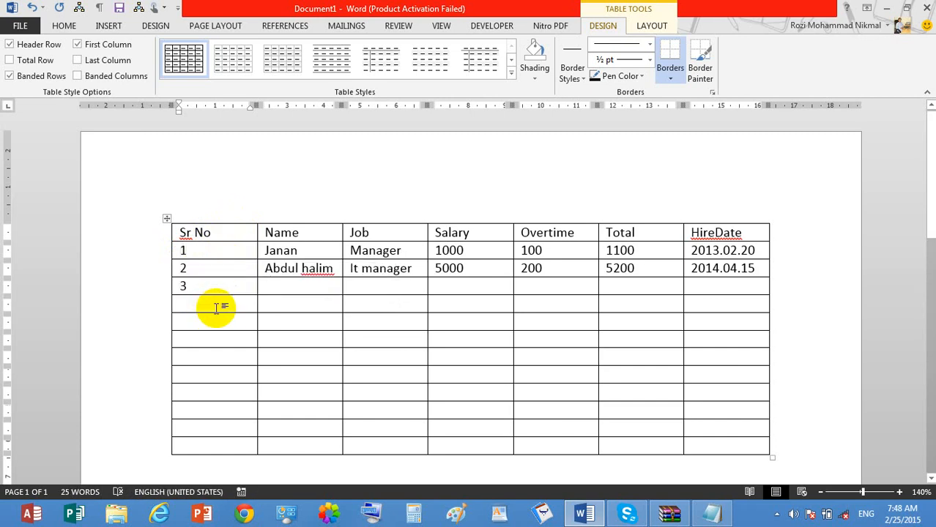
# - Number the following three records 4, 5 and 6 by hand in the Sr No column
pyautogui.write('4')
pyautogui.press('Down')
pyautogui.write('5')
pyautogui.press('Down')
pyautogui.write('6')
pyautogui.press('Down')
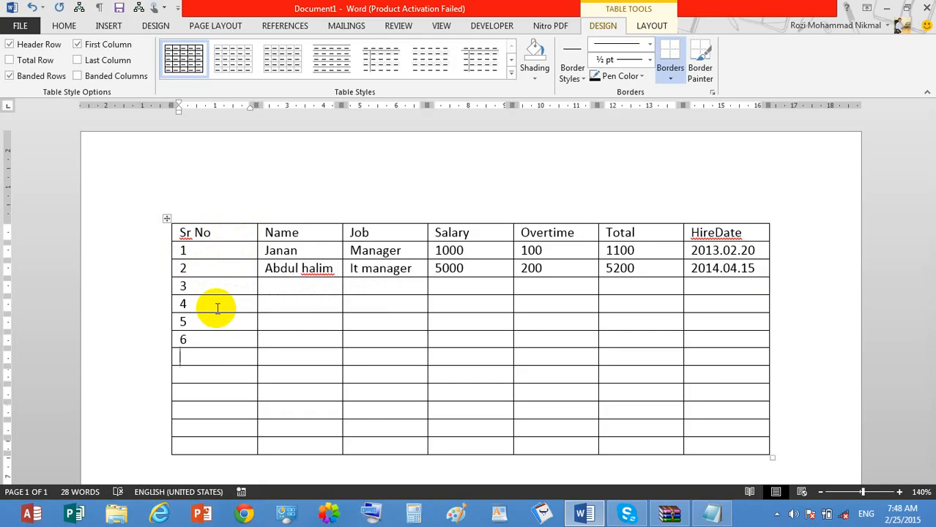
# - Clear all the manually entered numbers from the Sr No column below the header
pyautogui.press('Up')
pyautogui.press('BackSpace')
pyautogui.press('Up')
pyautogui.press('BackSpace')
pyautogui.press('Up')
pyautogui.press('BackSpace')
pyautogui.press('Up')
pyautogui.press('BackSpace')
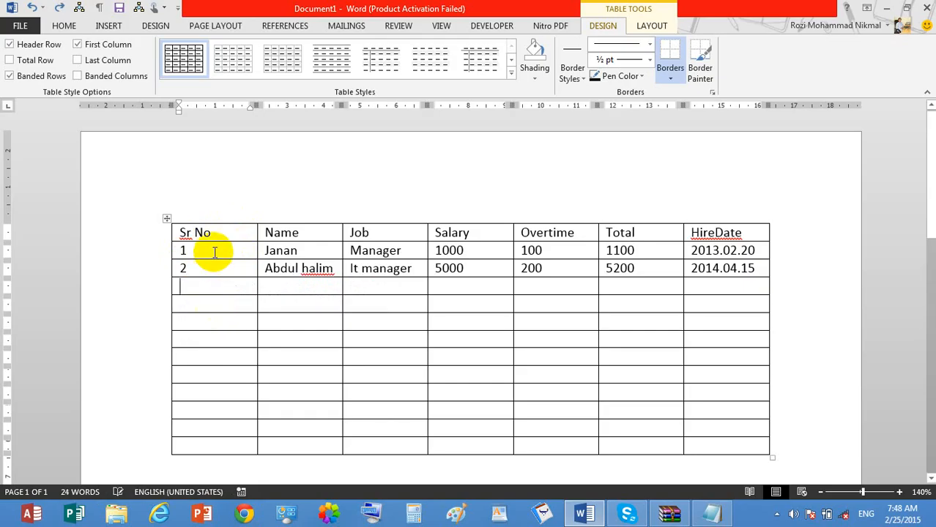
pyautogui.tripleClick(189, 251)
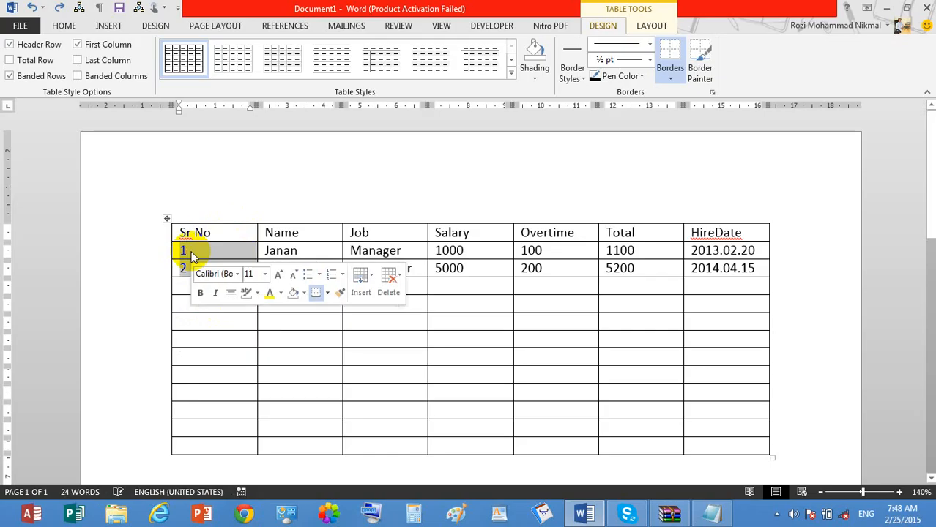
pyautogui.press('Delete')
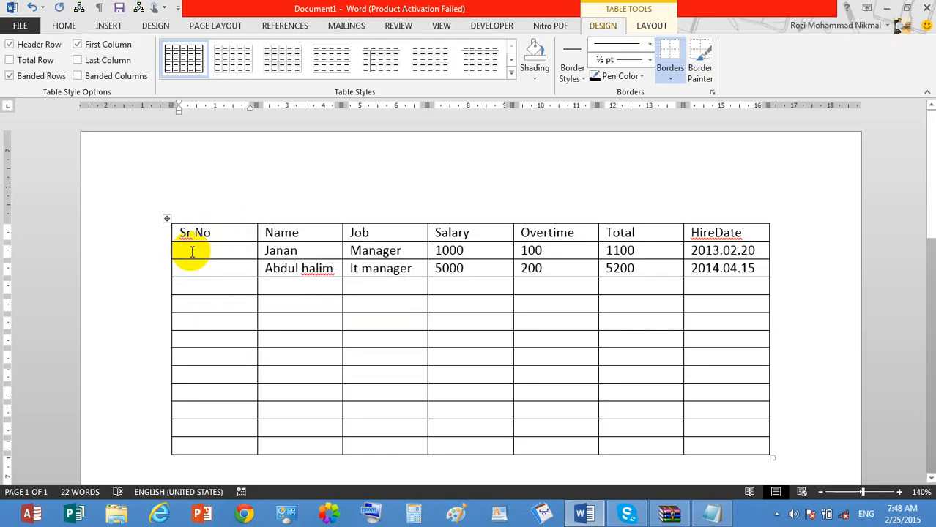
# - Apply automatic numbering in the 1., 2., 3. format to all Sr No cells below the header
pyautogui.click(25, 25)
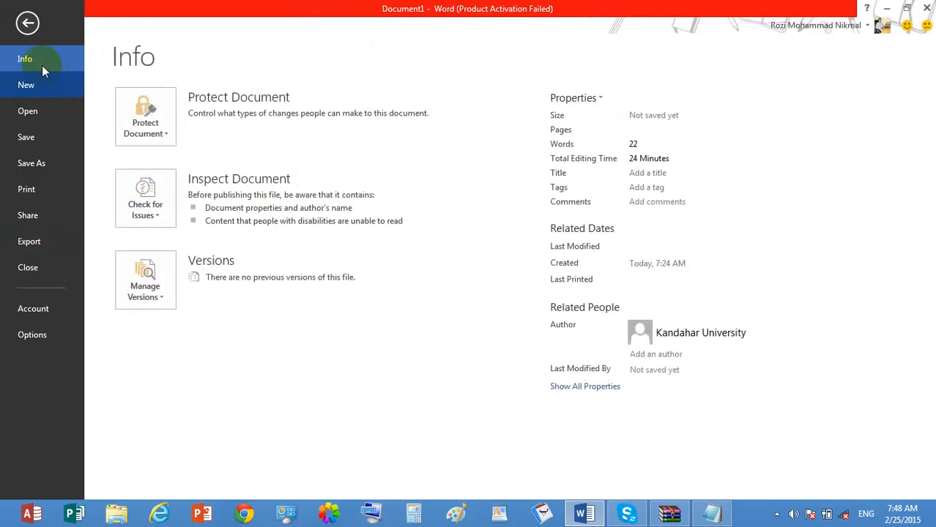
pyautogui.click(28, 24)
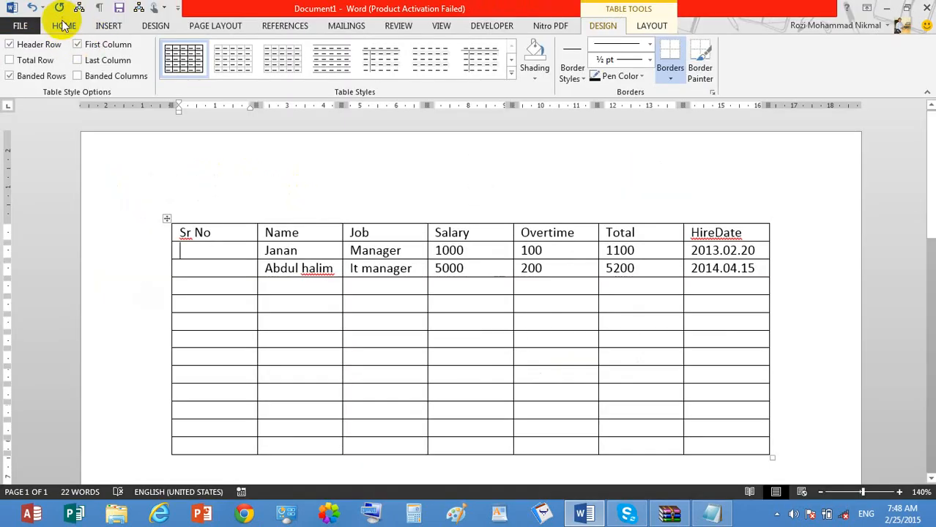
pyautogui.click(64, 26)
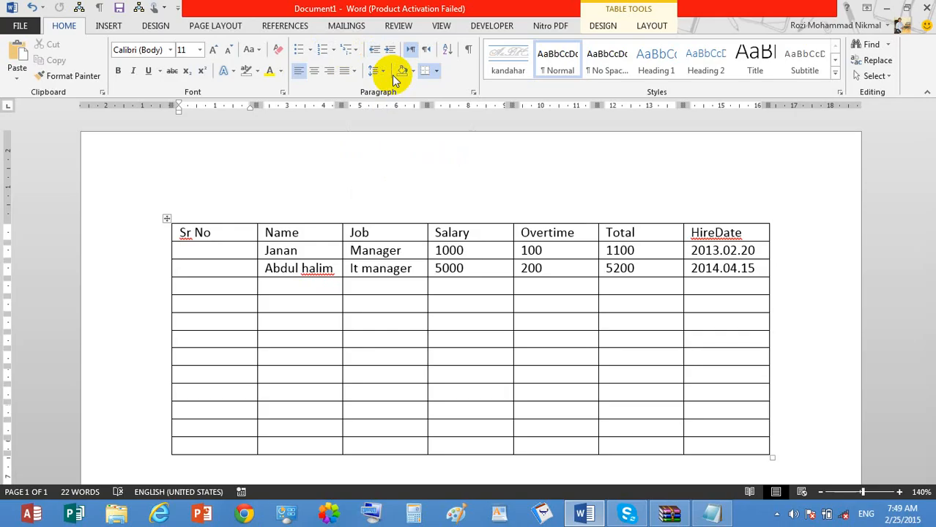
pyautogui.moveTo(234, 246)
pyautogui.mouseDown()
pyautogui.moveTo(215, 328)
pyautogui.moveTo(208, 439)
pyautogui.mouseUp()
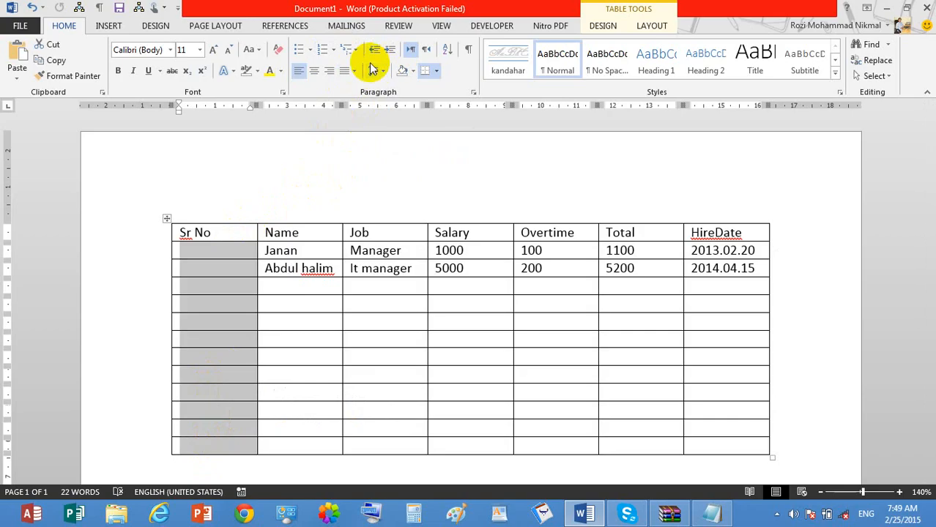
pyautogui.click(322, 50)
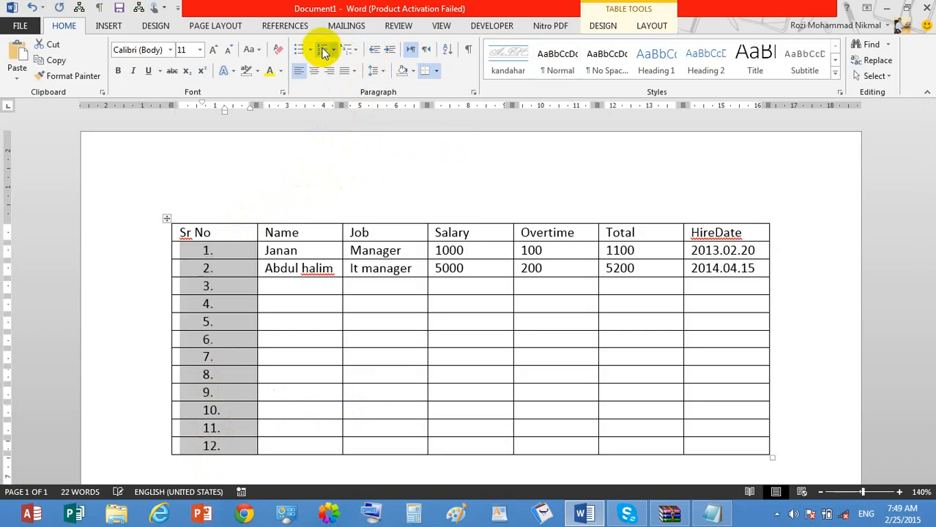
# - Extend the table with new automatically numbered rows at its end until the Sr No reaches 46
pyautogui.click(286, 447)
pyautogui.press('Tab')
pyautogui.press('Tab')
pyautogui.press('Tab')
pyautogui.press('Tab')
pyautogui.press('Tab')
pyautogui.press('Tab')
pyautogui.press('Tab')
pyautogui.press('Tab')
pyautogui.press('Tab')
pyautogui.press('Tab')
pyautogui.press('Tab')
pyautogui.press('Tab')
pyautogui.press('Tab')
pyautogui.press('Tab')
pyautogui.press('Tab')
pyautogui.press('Tab')
pyautogui.press('Tab')
pyautogui.press('Tab')
pyautogui.press('Tab')
pyautogui.press('Tab')
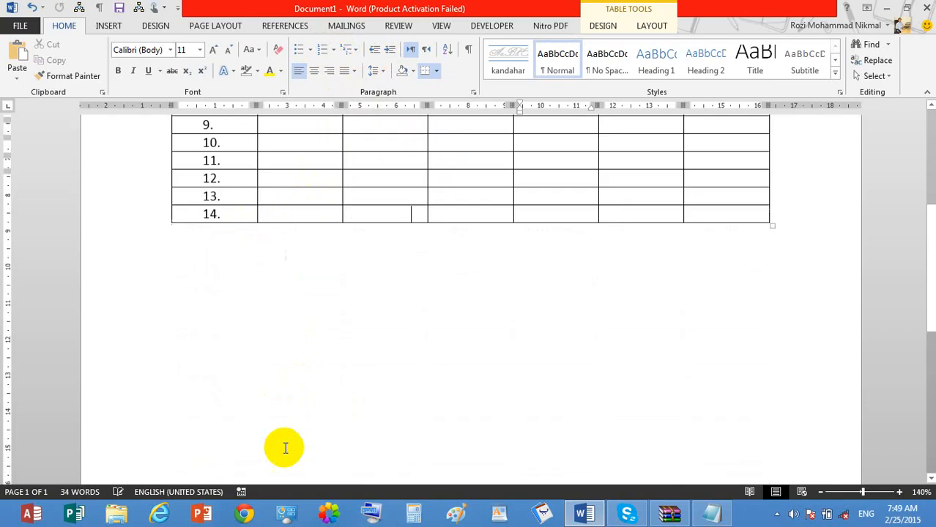
pyautogui.press('Tab')
pyautogui.press('Tab')
pyautogui.press('Tab')
pyautogui.press('Tab')
pyautogui.press('Tab')
pyautogui.press('Tab')
pyautogui.press('Tab')
pyautogui.press('Tab')
pyautogui.press('Tab')
pyautogui.press('Tab')
pyautogui.press('Tab')
pyautogui.press('Tab')
pyautogui.press('Tab')
pyautogui.press('Tab')
pyautogui.press('Tab')
pyautogui.press('Tab')
pyautogui.press('Tab')
pyautogui.press('Tab')
pyautogui.press('Tab')
pyautogui.press('Tab')
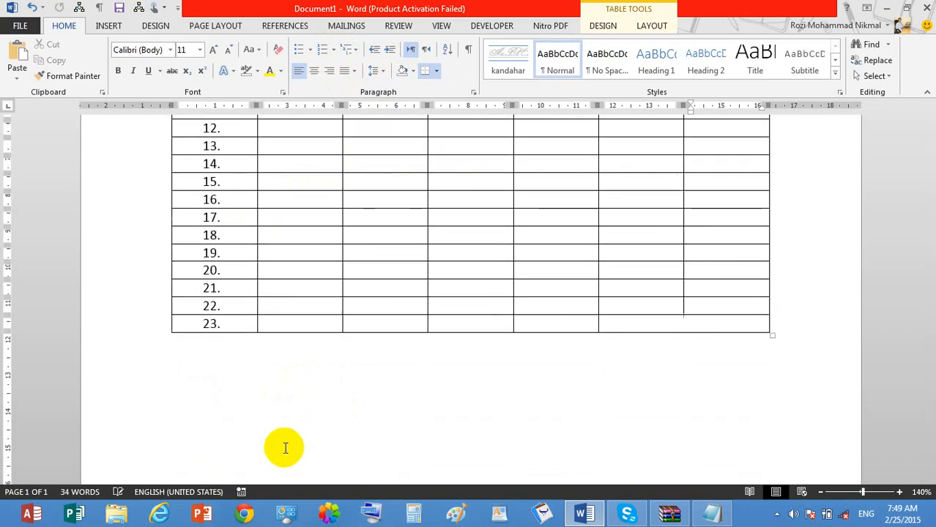
pyautogui.press('Tab')
pyautogui.press('Tab')
pyautogui.press('Tab')
pyautogui.press('Tab')
pyautogui.press('Tab')
pyautogui.press('Tab')
pyautogui.press('Tab')
pyautogui.press('Tab')
pyautogui.press('Tab')
pyautogui.press('Tab')
pyautogui.press('Tab')
pyautogui.press('Tab')
pyautogui.press('Tab')
pyautogui.press('Tab')
pyautogui.press('Tab')
pyautogui.press('Tab')
pyautogui.press('Tab')
pyautogui.press('Tab')
pyautogui.press('Tab')
pyautogui.press('Tab')
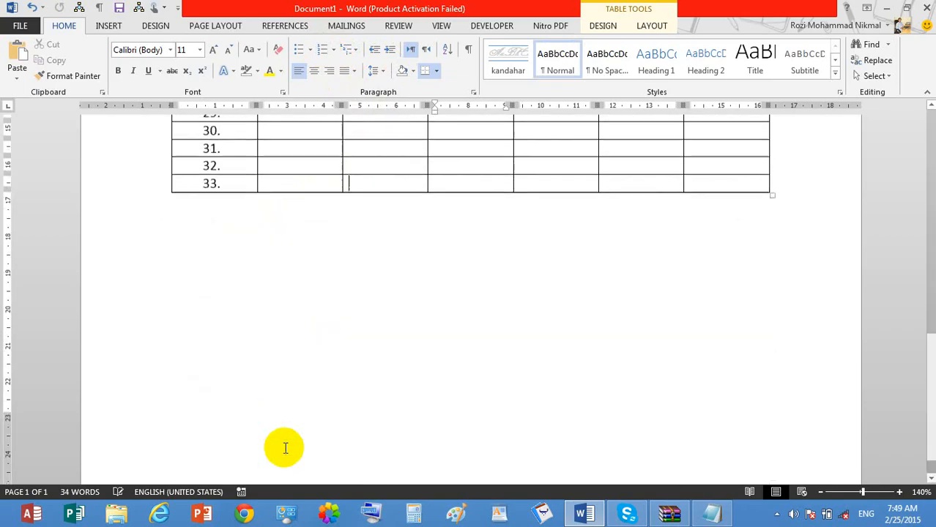
pyautogui.press('Tab')
pyautogui.press('Tab')
pyautogui.press('Tab')
pyautogui.press('Tab')
pyautogui.press('Tab')
pyautogui.press('Tab')
pyautogui.press('Tab')
pyautogui.press('Tab')
pyautogui.press('Tab')
pyautogui.press('Tab')
pyautogui.press('Tab')
pyautogui.press('Tab')
pyautogui.press('Tab')
pyautogui.press('Tab')
pyautogui.press('Tab')
pyautogui.press('Tab')
pyautogui.press('Tab')
pyautogui.press('Tab')
pyautogui.press('Tab')
pyautogui.press('Tab')
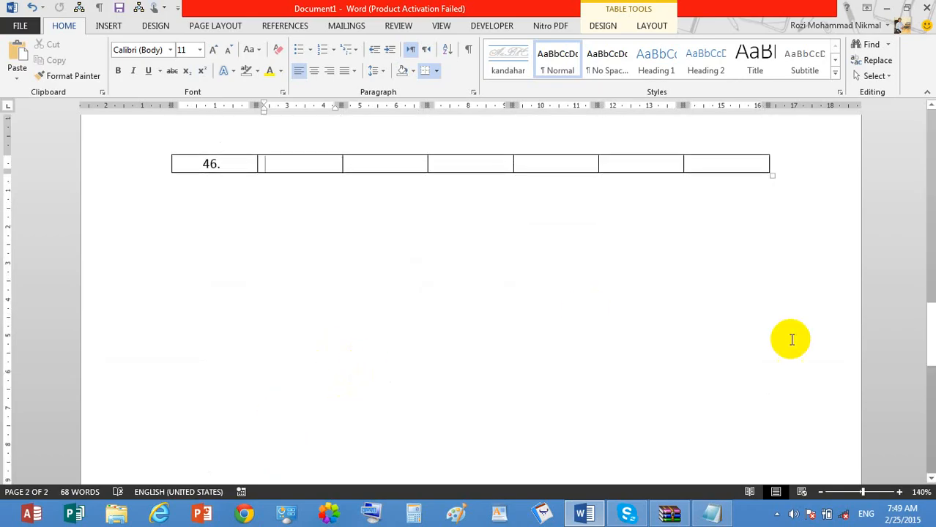
# - Apply the 1), 2), 3) numbering format to the empty Name cell in the table's last row
pyautogui.moveTo(932, 335); pyautogui.dragTo(863, 42)
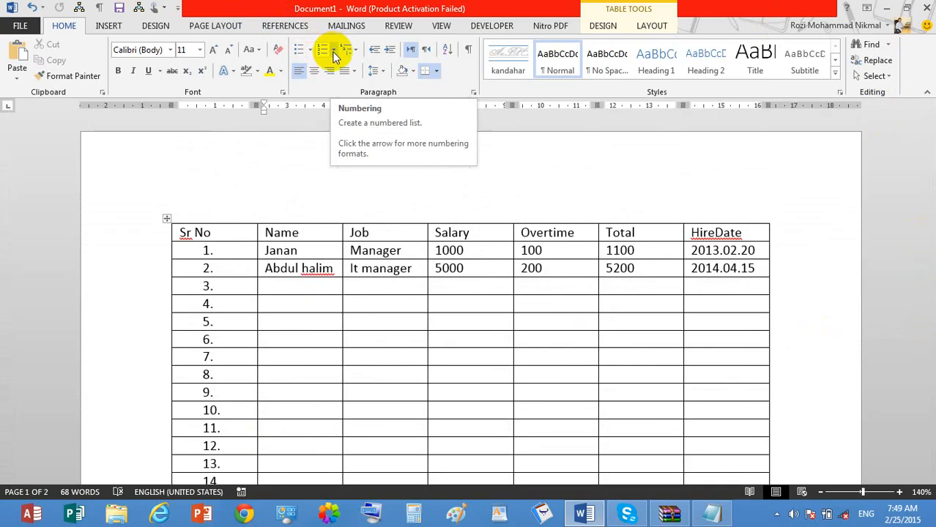
pyautogui.click(333, 51)
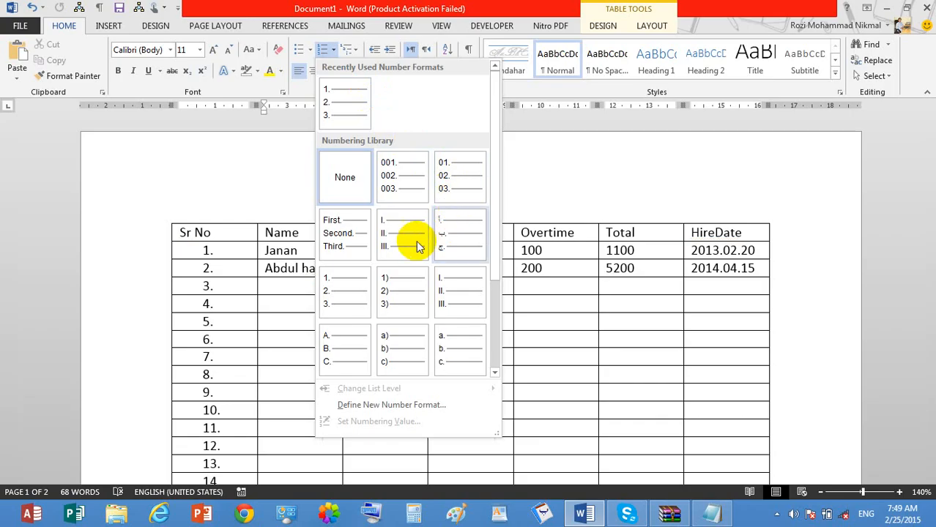
pyautogui.click(388, 293)
# - Preview the 1), 2), 3) numbering format on the Sr No cells of records 1 to 11
pyautogui.click(223, 256)
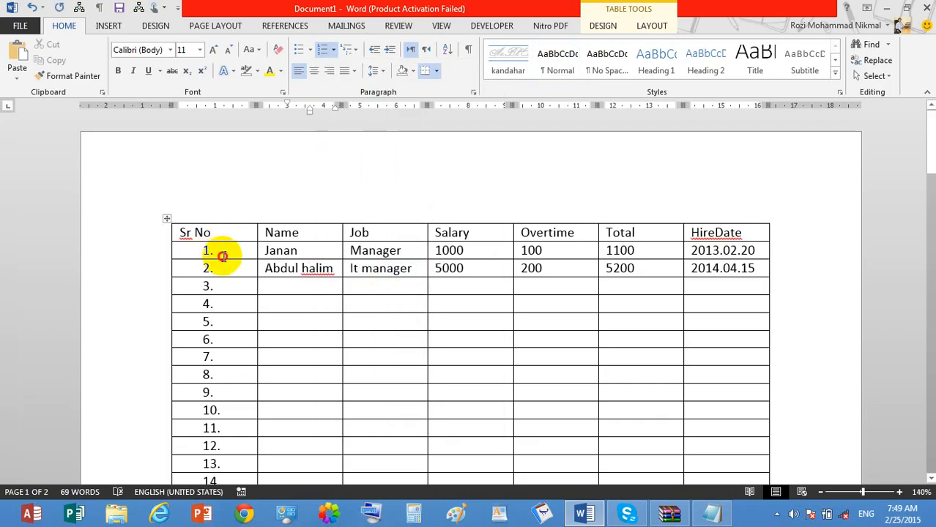
pyautogui.moveTo(223, 256); pyautogui.dragTo(228, 430)
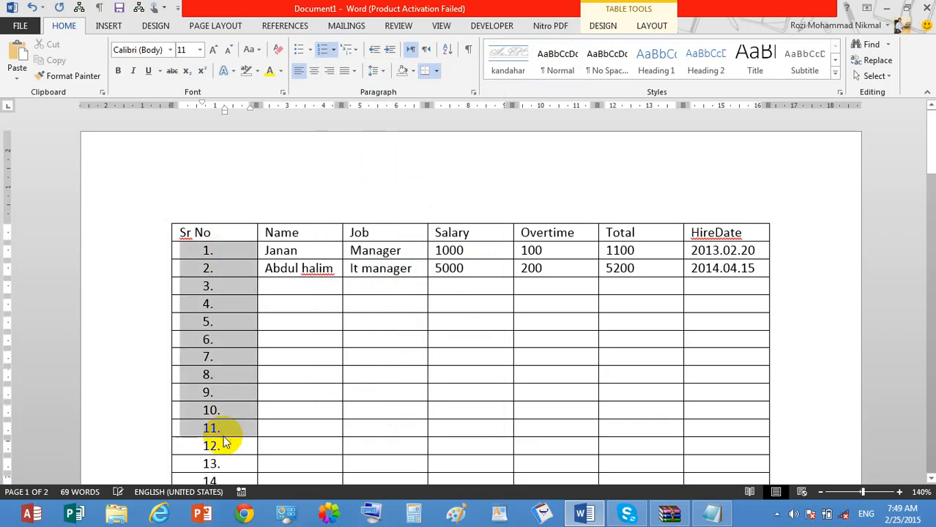
pyautogui.click(335, 51)
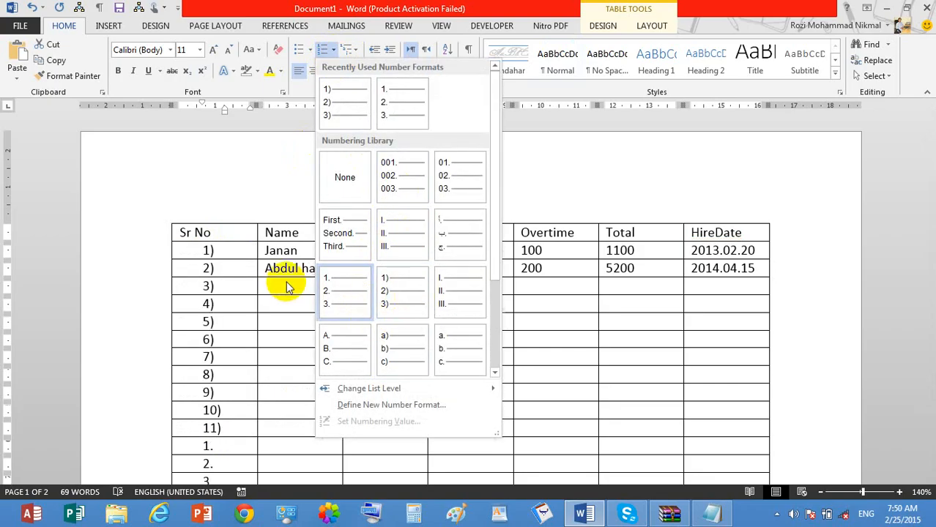
pyautogui.click(255, 268)
# - Insert a table with 5 columns and 20 rows into a new blank document set to right-to-left text direction
pyautogui.click(550, 293)
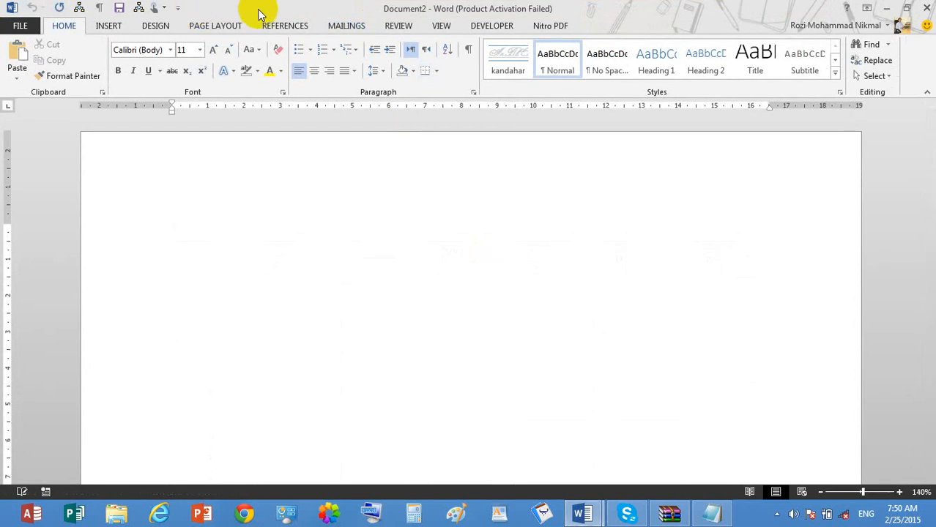
pyautogui.click(427, 49)
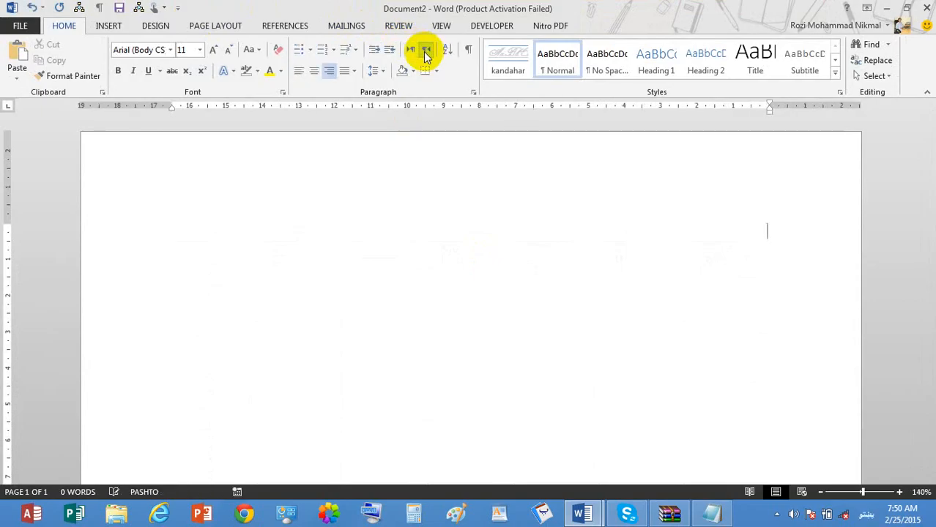
pyautogui.click(106, 26)
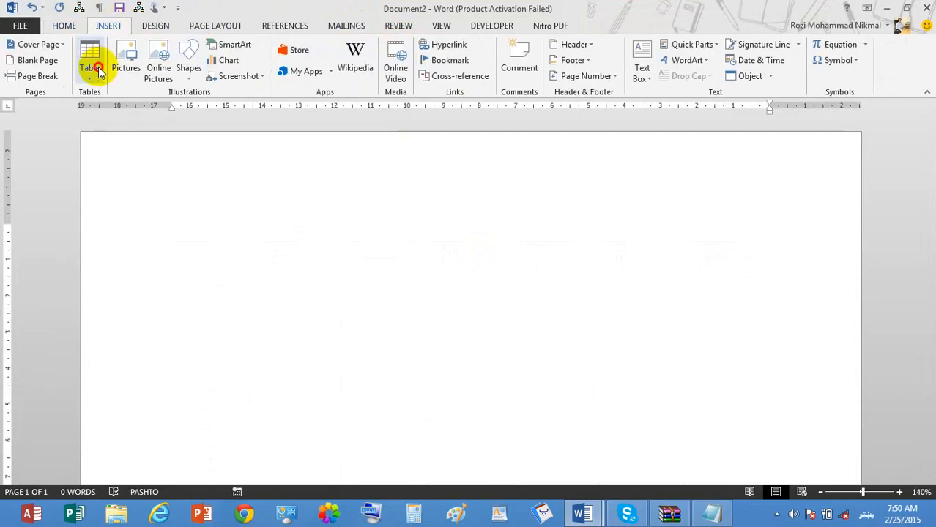
pyautogui.click(92, 68)
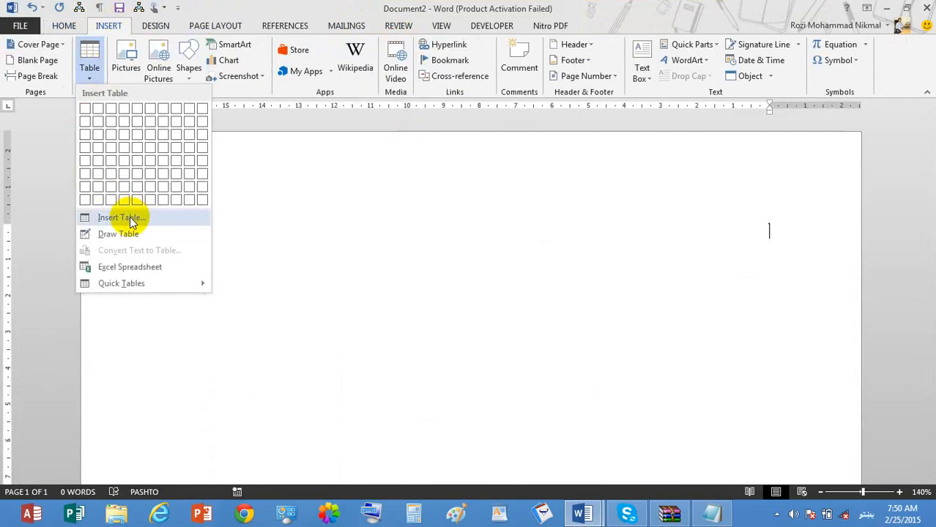
pyautogui.click(130, 219)
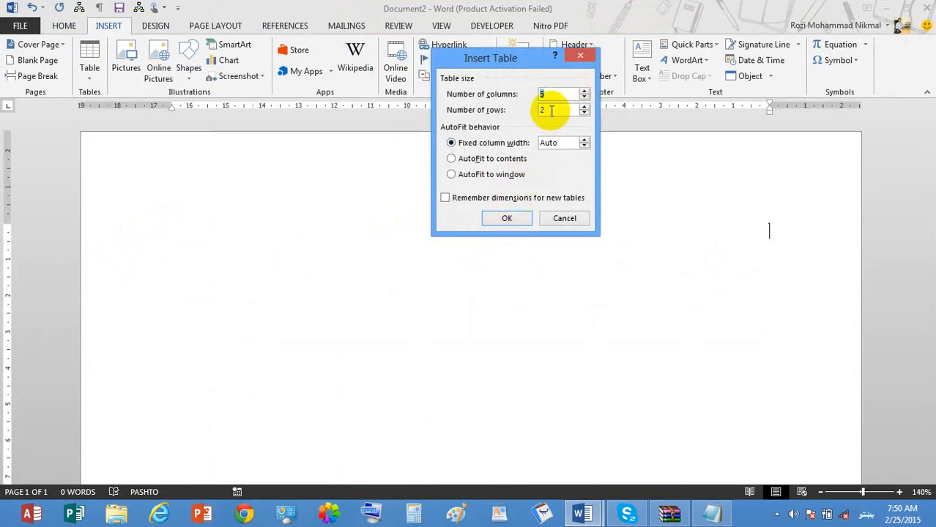
pyautogui.click(552, 110)
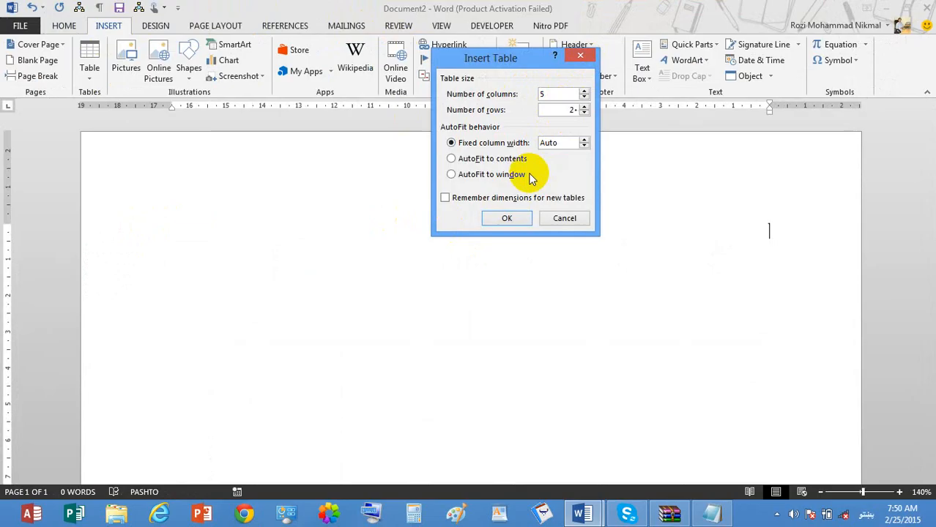
pyautogui.hotkey('alt', 'shift')
pyautogui.press('Return')
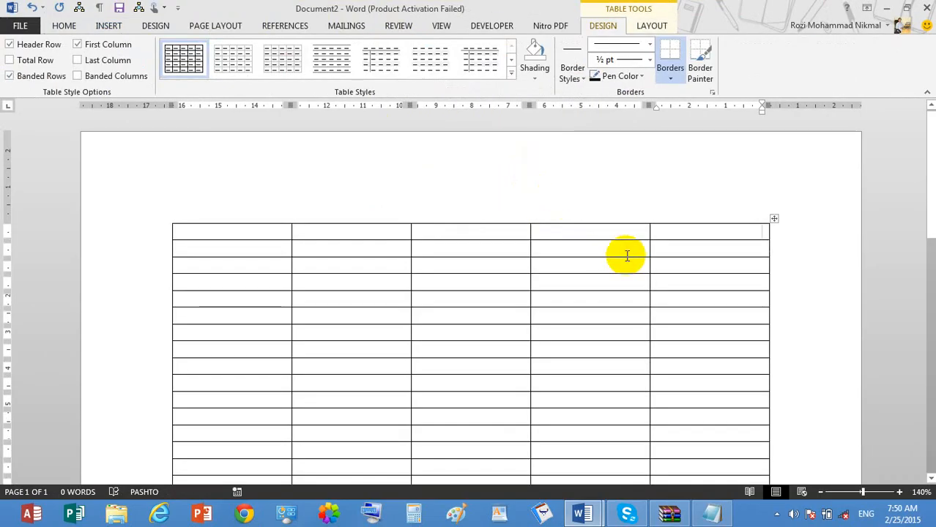
# - Fill the header row from right to left in Pashto with گڼه, تفصیلات, عواید, مصارف and بیلانس
pyautogui.hotkey('alt', 'shift')
pyautogui.write('ګڼه')
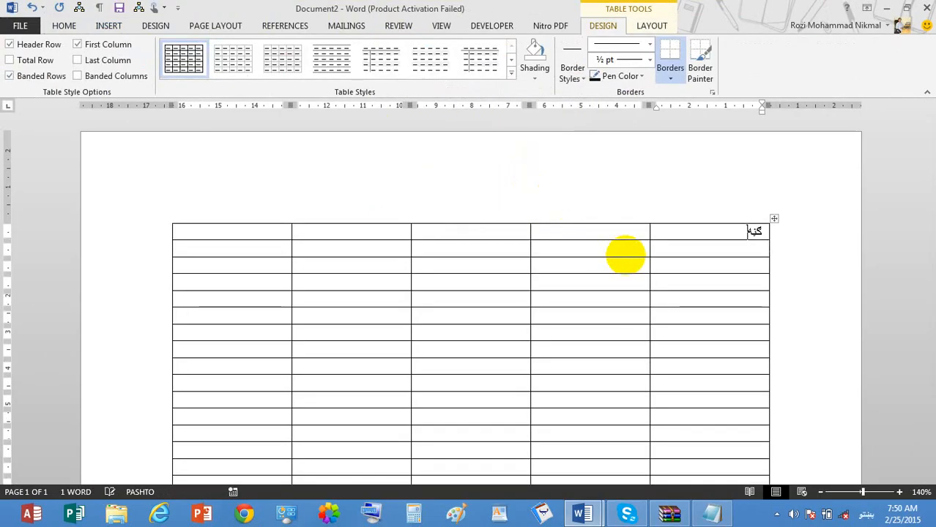
pyautogui.press('Tab')
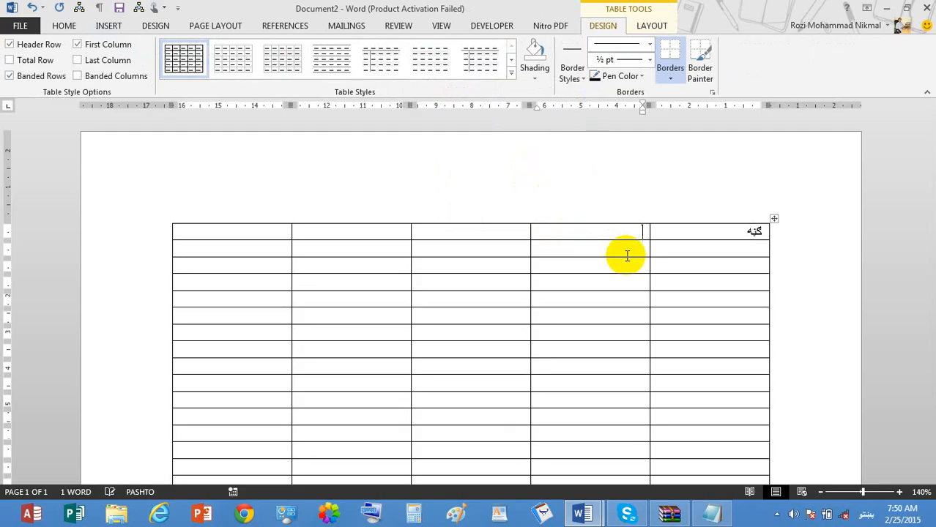
pyautogui.write('ت')
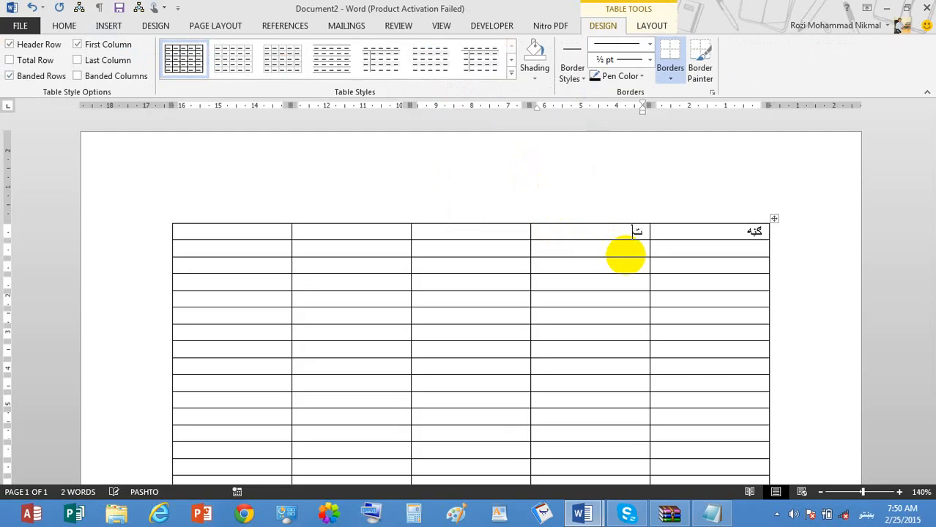
pyautogui.write('وصیلات')
pyautogui.press('Tab')
pyautogui.write('ع')
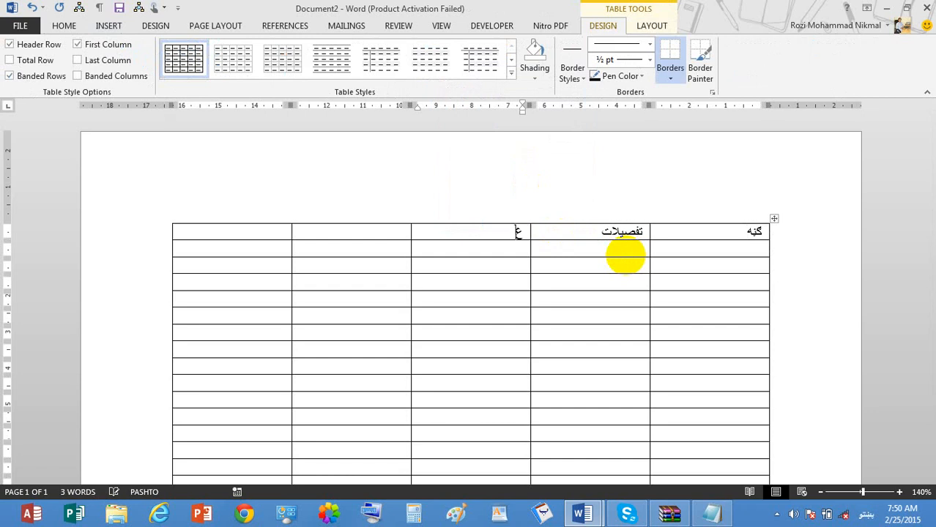
pyautogui.write('واید')
pyautogui.press('Tab')
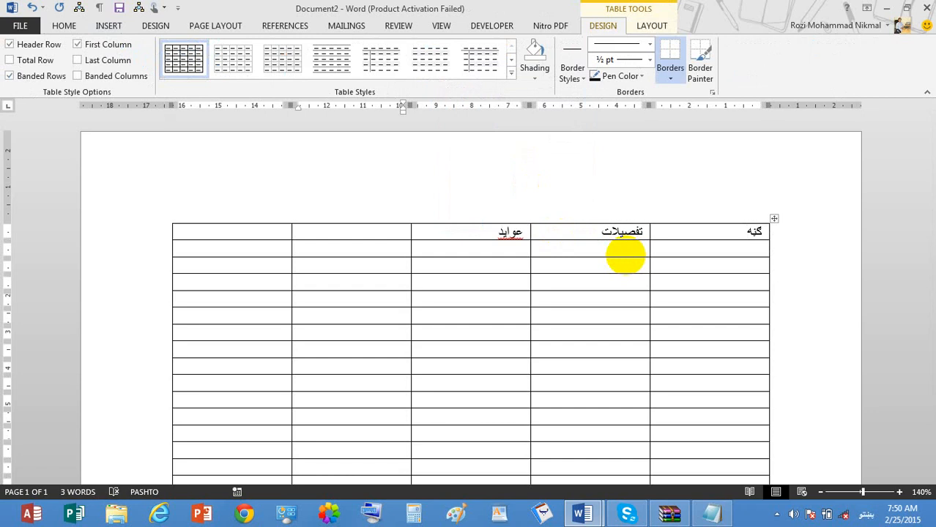
pyautogui.write('مصارف')
pyautogui.press('Tab')
pyautogui.write('بی')
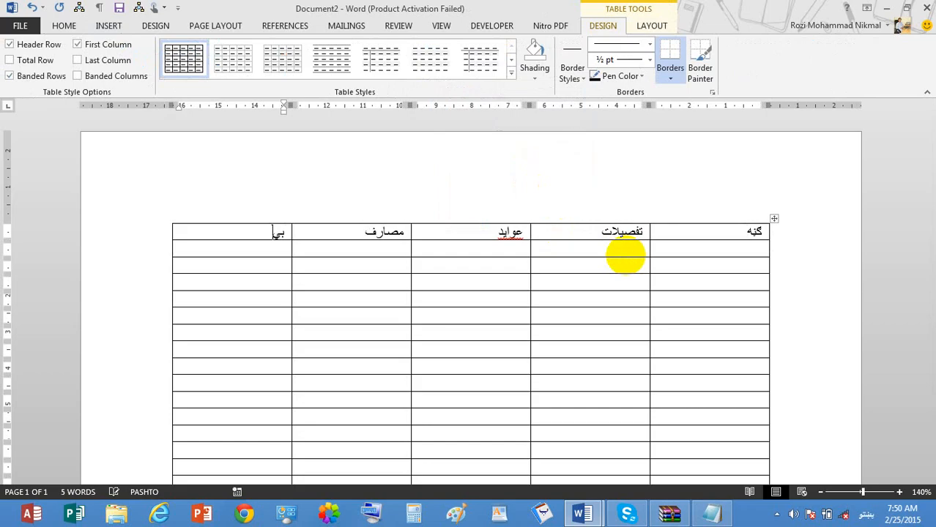
pyautogui.write('لانس')
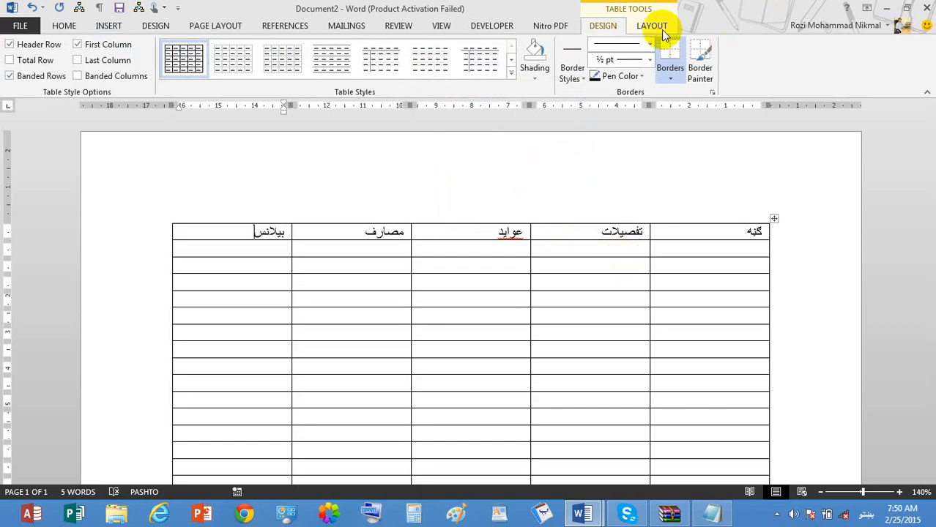
# - Add two empty columns to the left of the بیلانس column
pyautogui.click(655, 28)
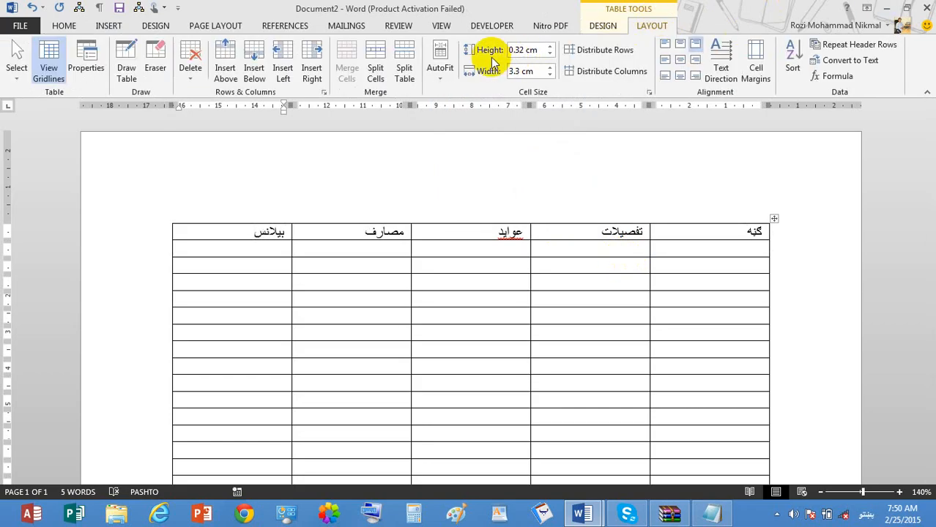
pyautogui.click(285, 73)
pyautogui.click(286, 73)
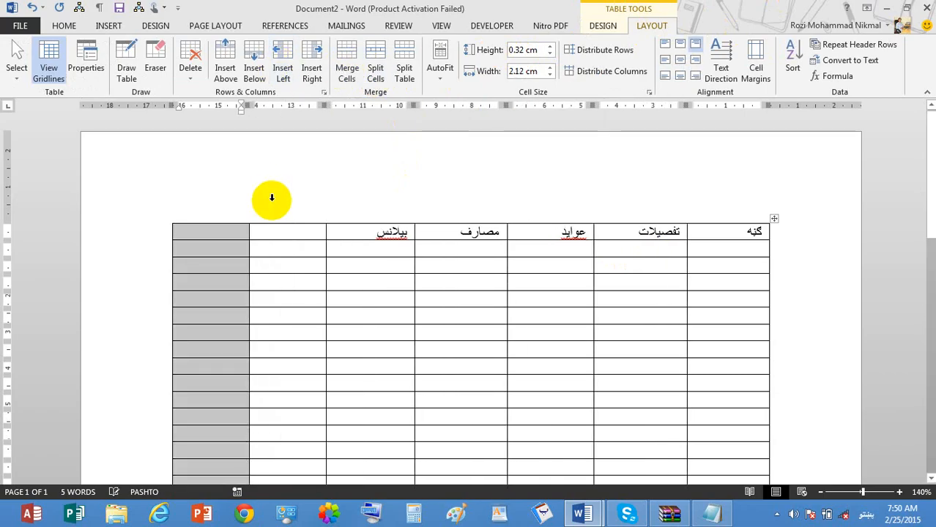
# - Head the two new columns نېټه and ملاحضات
pyautogui.click(297, 230)
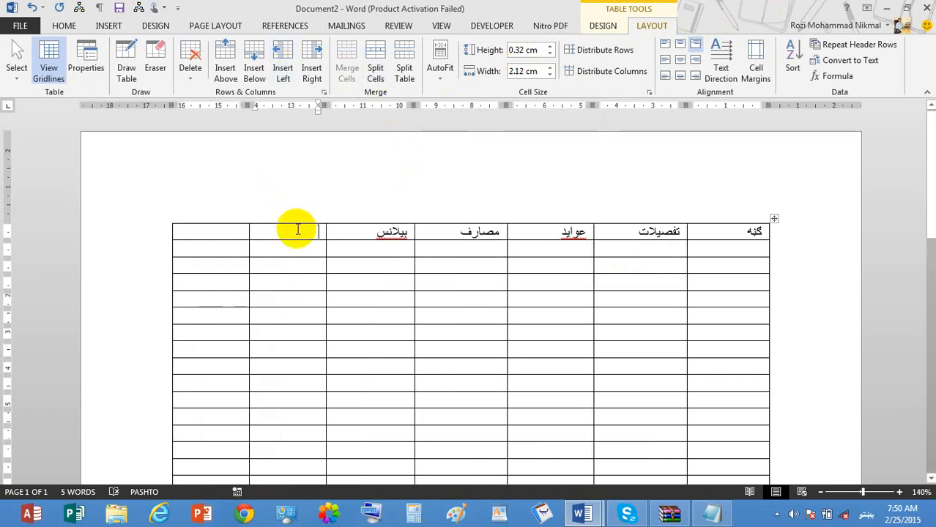
pyautogui.write('تاریخ')
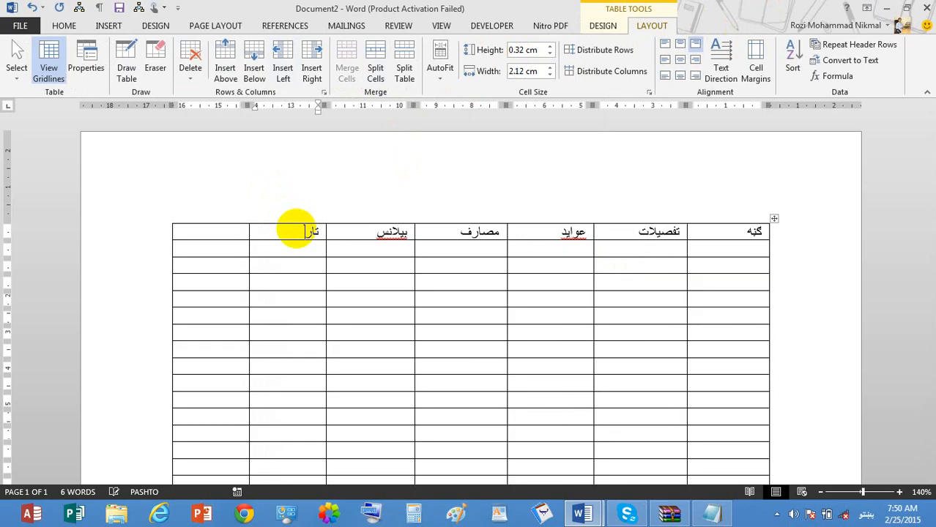
pyautogui.press('BackSpace')
pyautogui.write('نی')
pyautogui.write('ی')
pyautogui.write('ټه')
pyautogui.press('Tab')
pyautogui.write('ملاح')
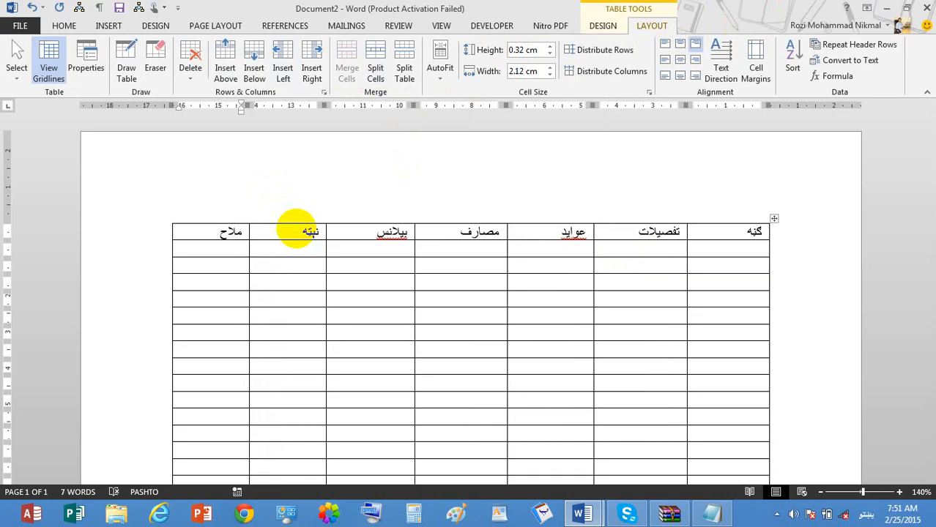
pyautogui.write('ظ')
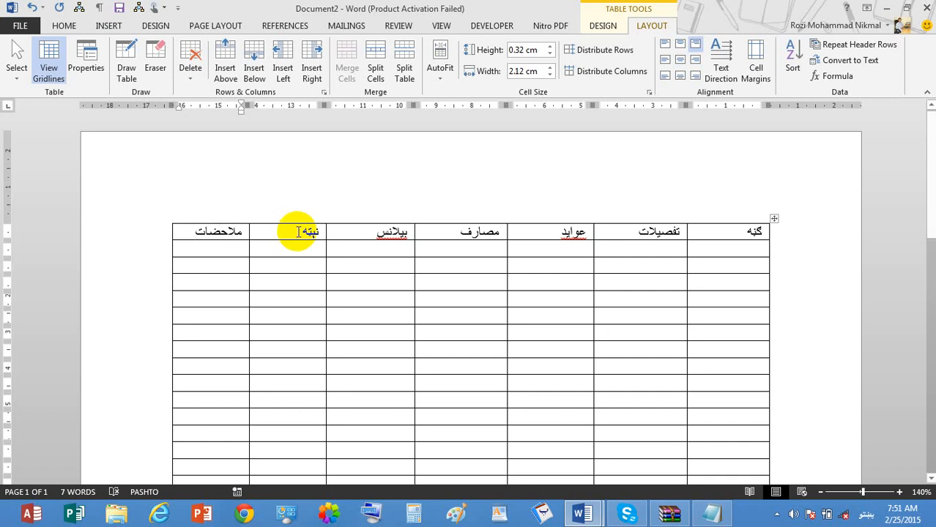
# - Widen the تفصیلات column to about 3.22 cm and start the first record with number ۱ and detail موټر
pyautogui.click(707, 247)
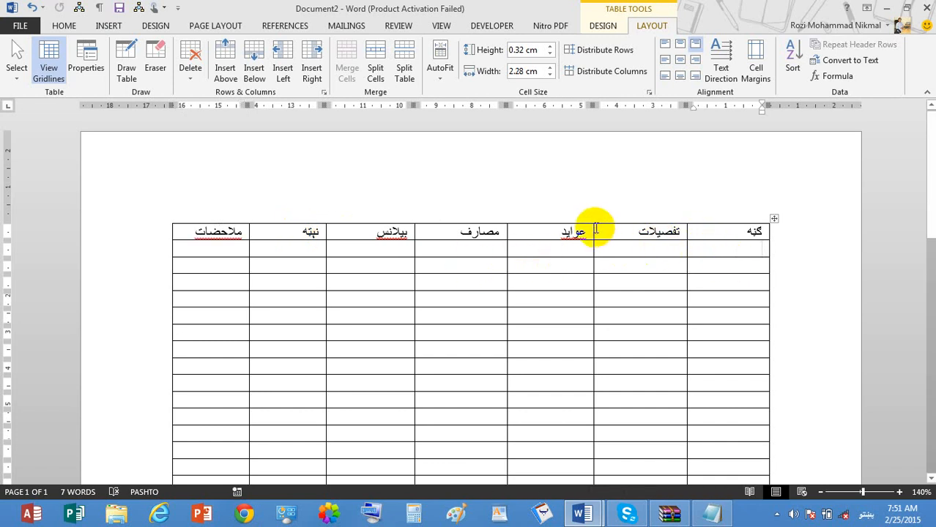
pyautogui.moveTo(592, 232); pyautogui.dragTo(569, 229)
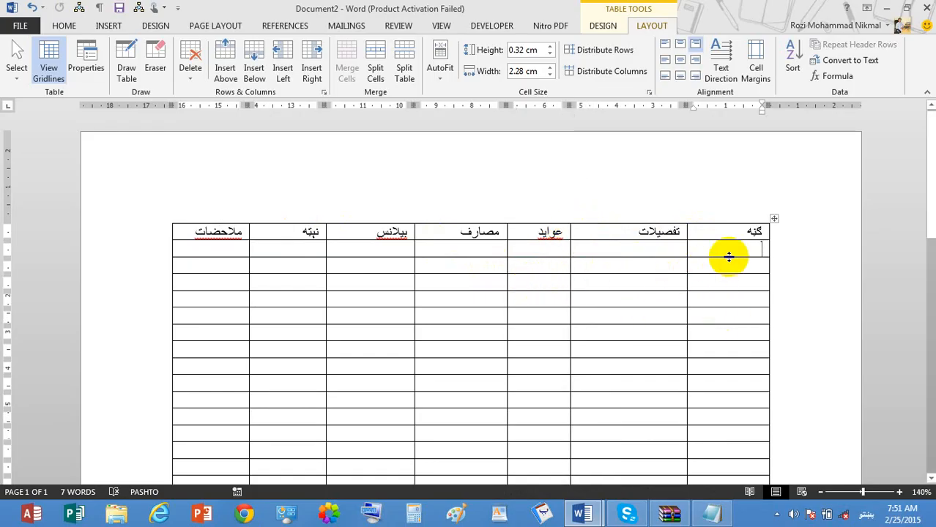
pyautogui.write('١')
pyautogui.press('Tab')
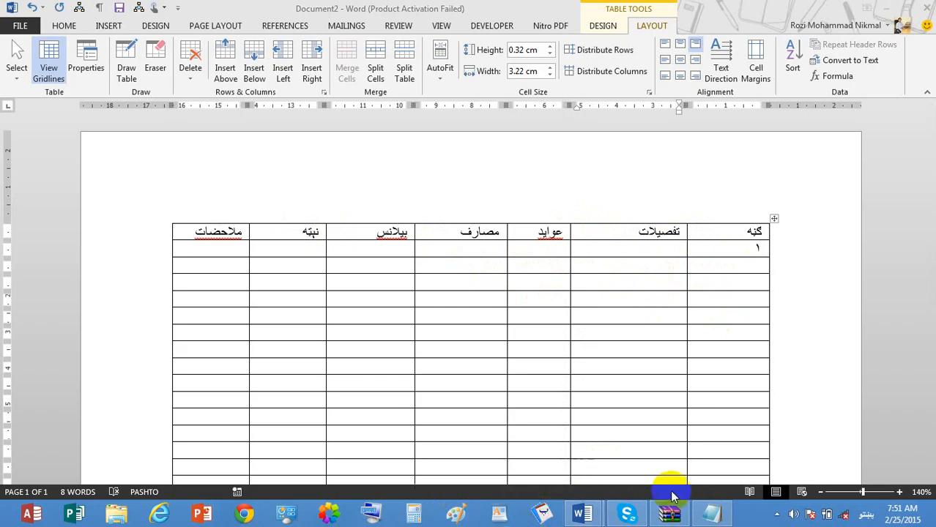
pyautogui.write('مو')
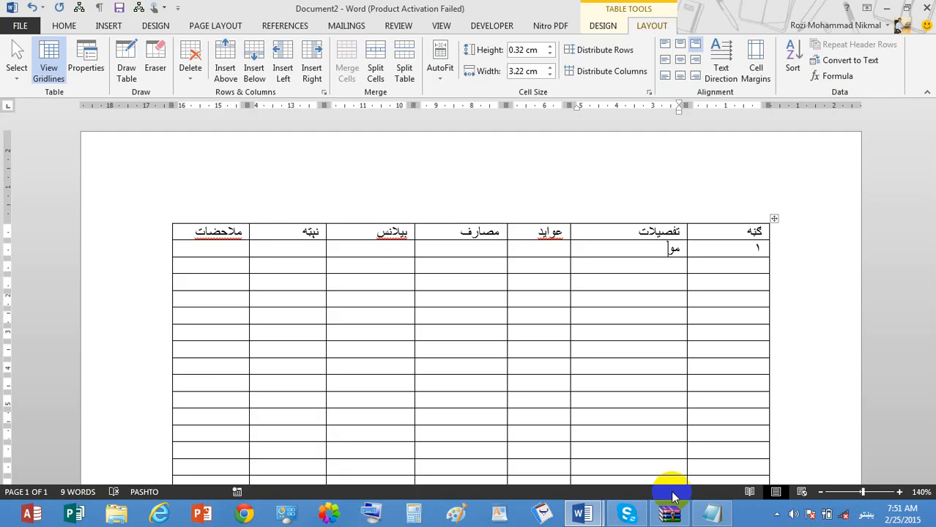
pyautogui.write('ټر')
pyautogui.press('Tab')
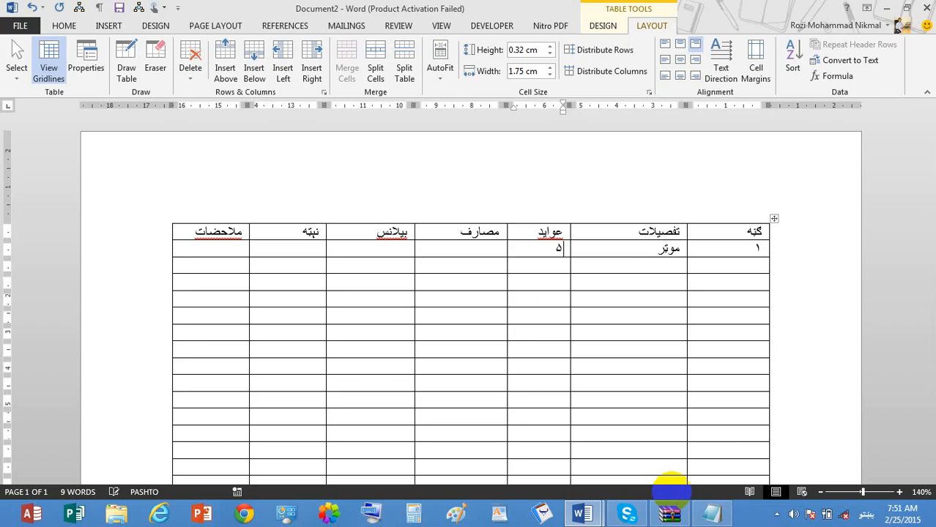
# - Enter ۵۰۰۰۰۰ in both the عواید and بیلانس cells of the first record, leaving its مصارف cell empty
pyautogui.write('۵۰۰۰۰۰')
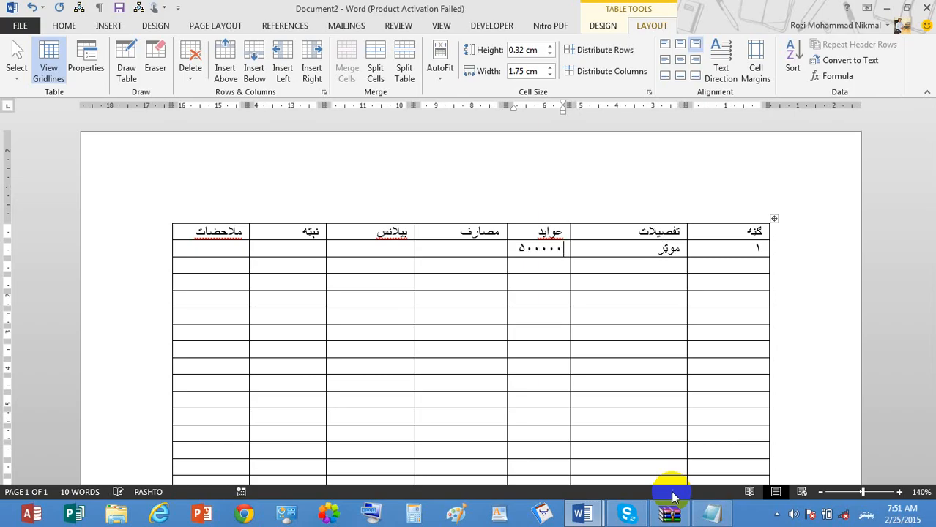
pyautogui.press('Tab')
pyautogui.hotkey('ctrl', 'shift')
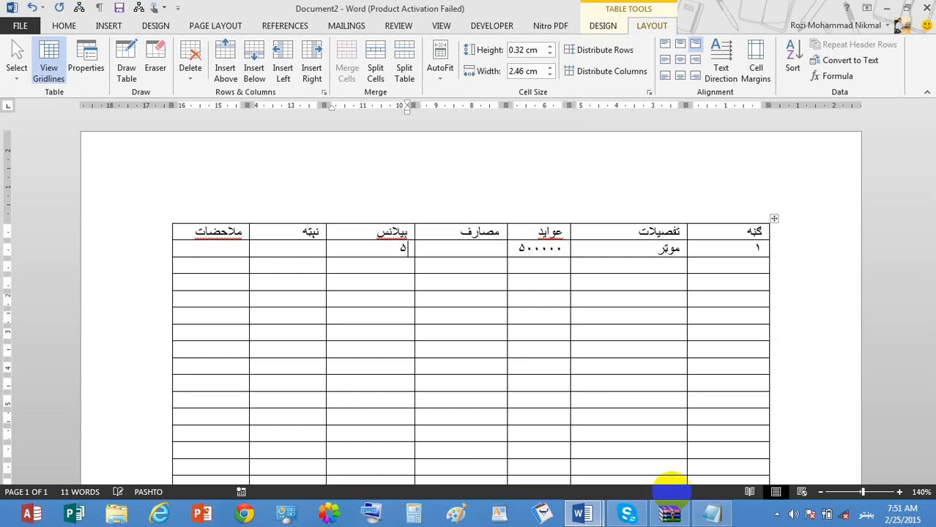
pyautogui.write('۵۰۰۰۰۰۰')
pyautogui.press('BackSpace')
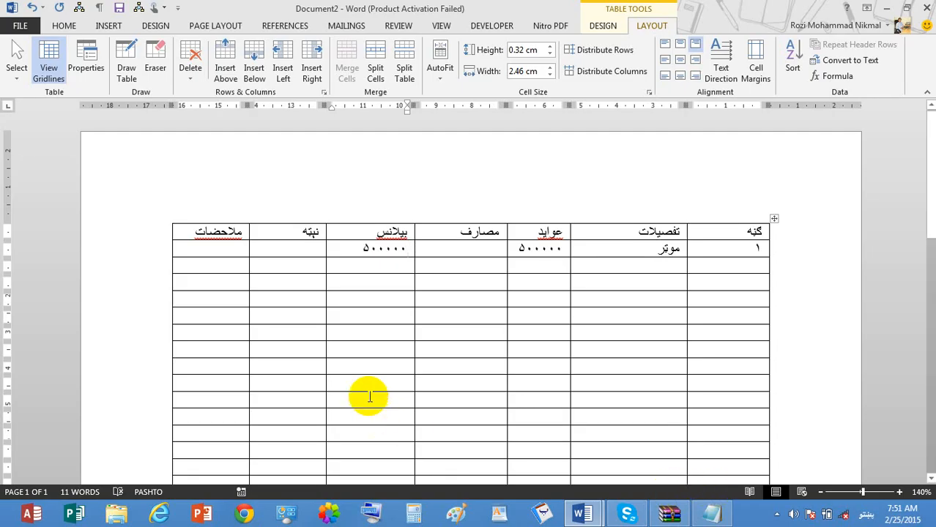
pyautogui.click(295, 248)
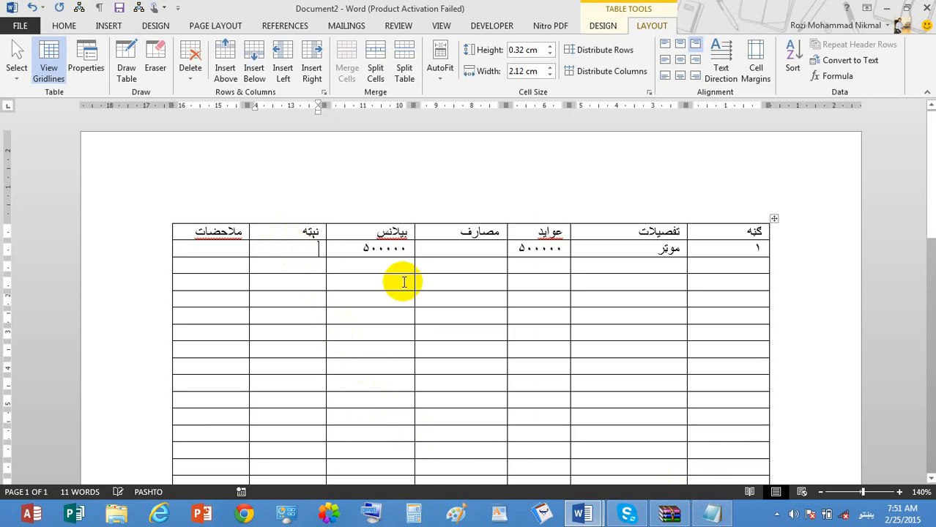
pyautogui.write('۲۰۱')
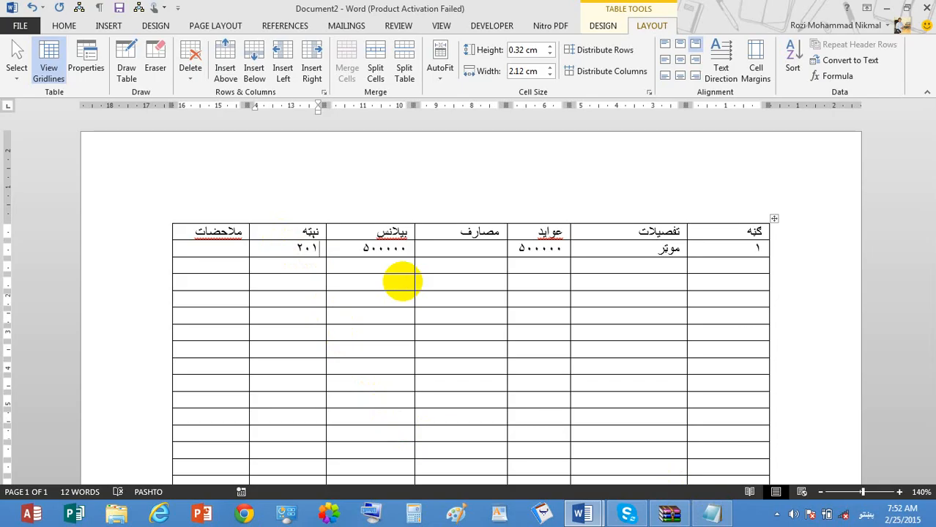
pyautogui.write('۵')
pyautogui.hotkey('alt', 'shift')
pyautogui.write('/')
pyautogui.press('BackSpace')
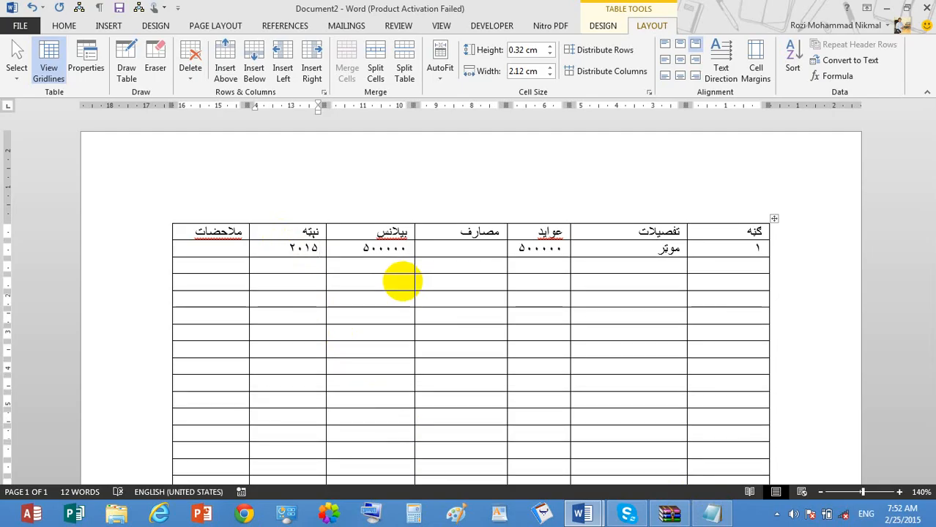
pyautogui.hotkey('alt', 'shift')
pyautogui.press('BackSpace')
pyautogui.press('BackSpace')
pyautogui.press('BackSpace')
pyautogui.press('BackSpace')
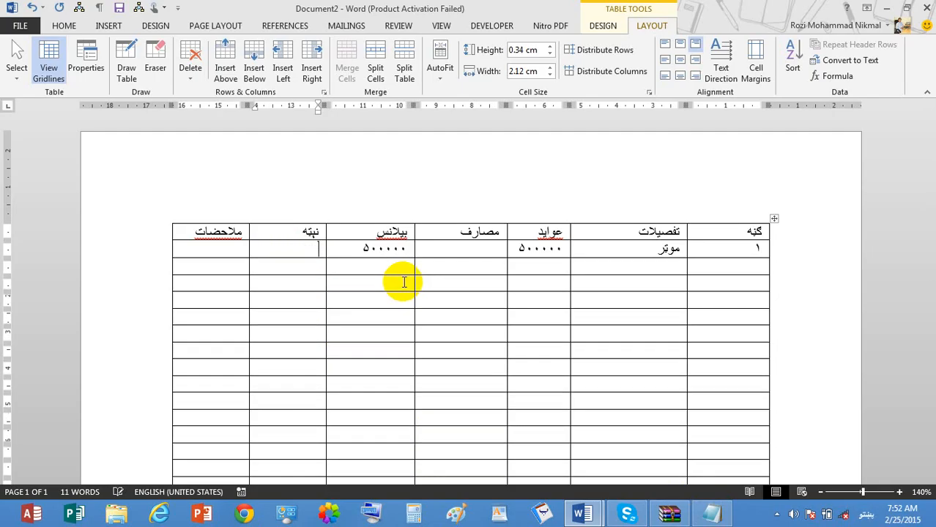
pyautogui.write('۱۳')
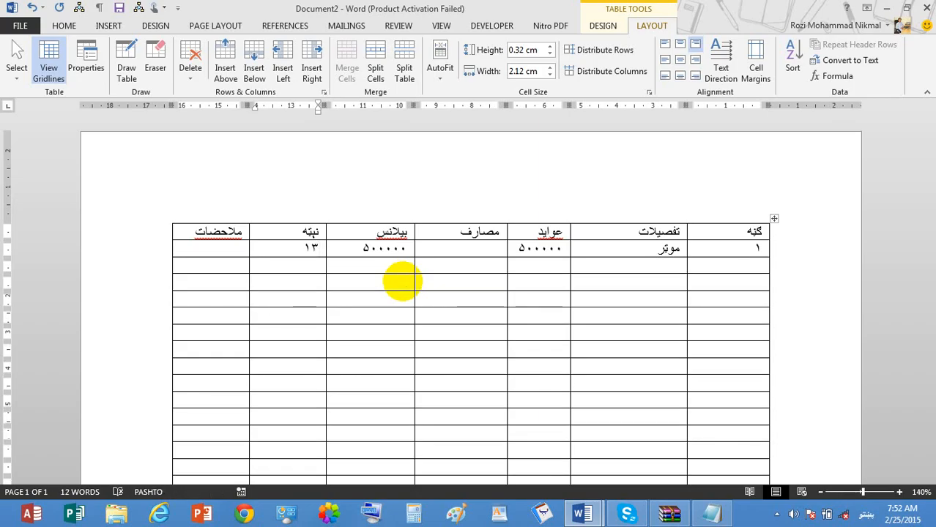
pyautogui.press('BackSpace')
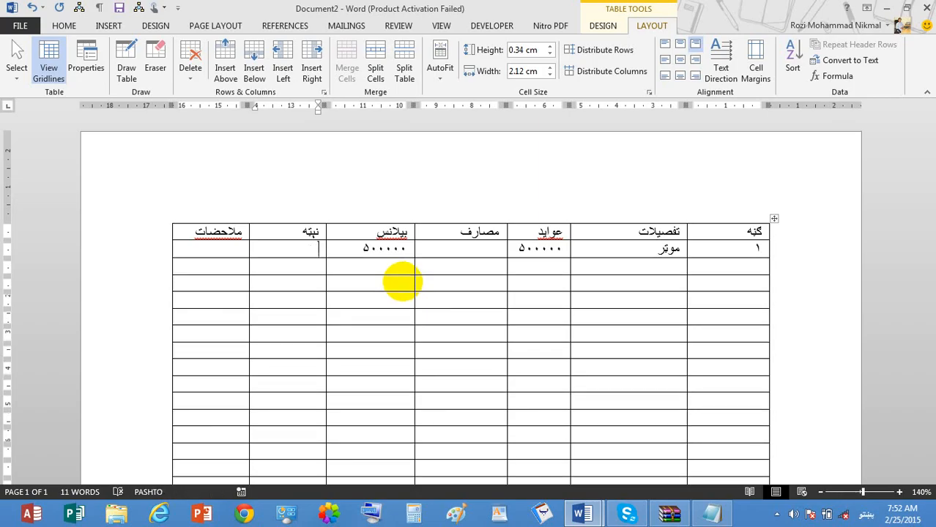
# - Enter the date ۱۳۹۳/۱۲/۱۴ in the نېټه cell of the first record
pyautogui.write('۱۲/۱')
pyautogui.write('۴/۱۲/')
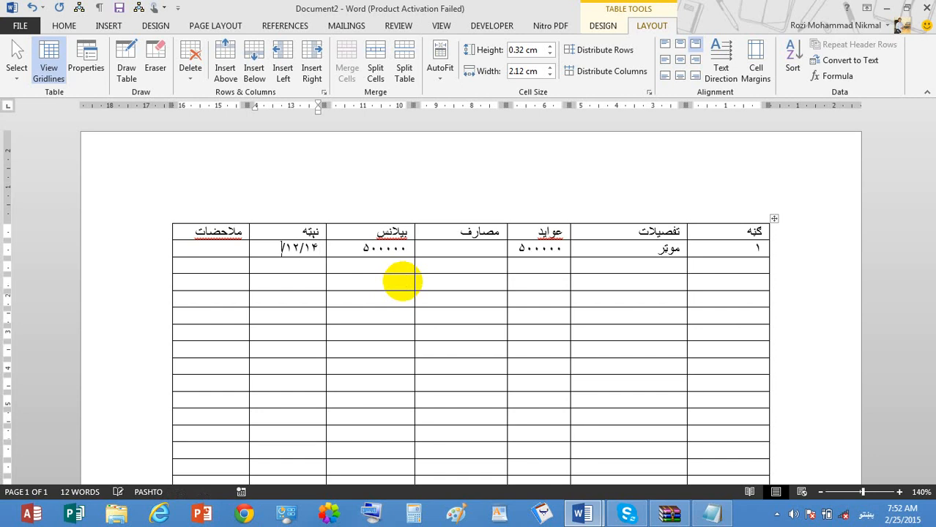
pyautogui.write('۳۹۳')
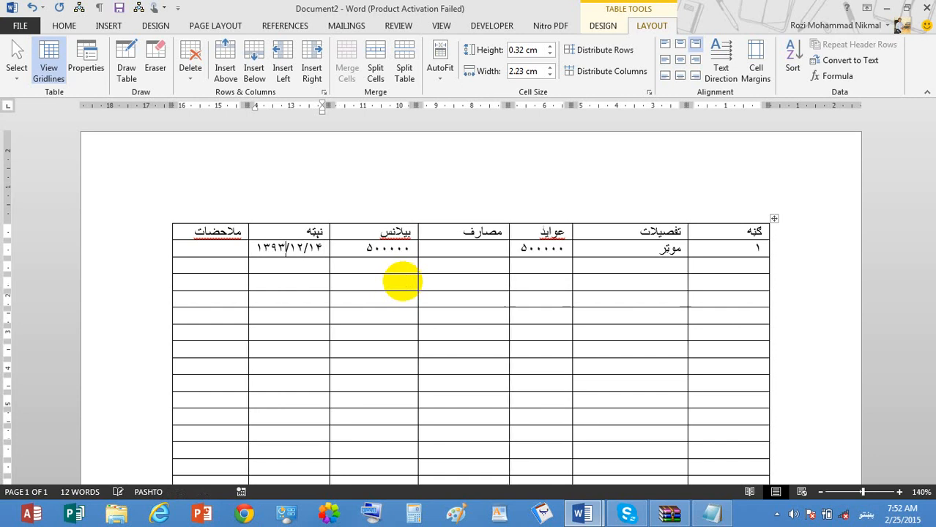
pyautogui.click(717, 262)
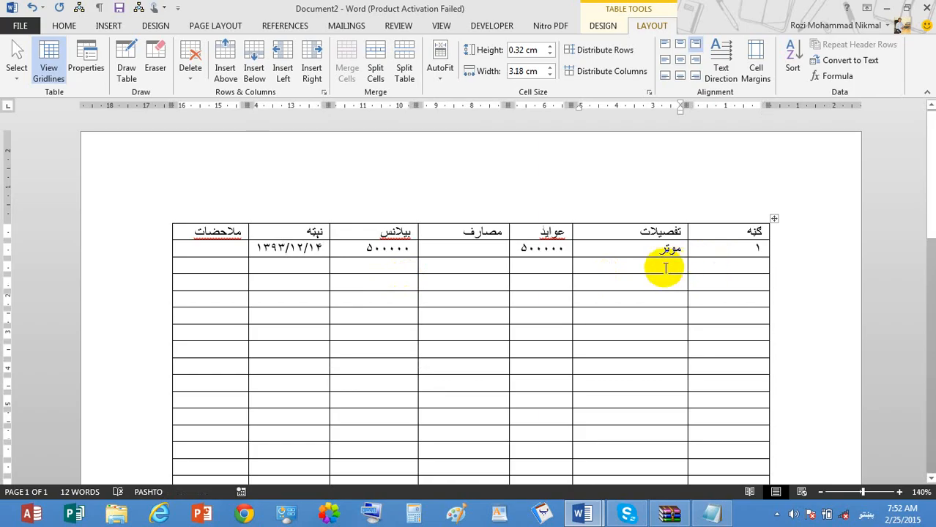
pyautogui.click(489, 267)
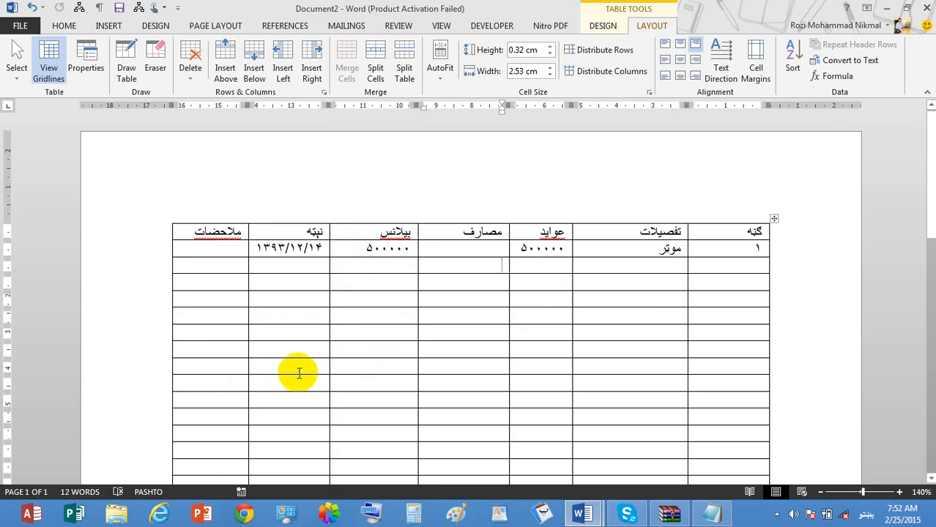
pyautogui.click(387, 296)
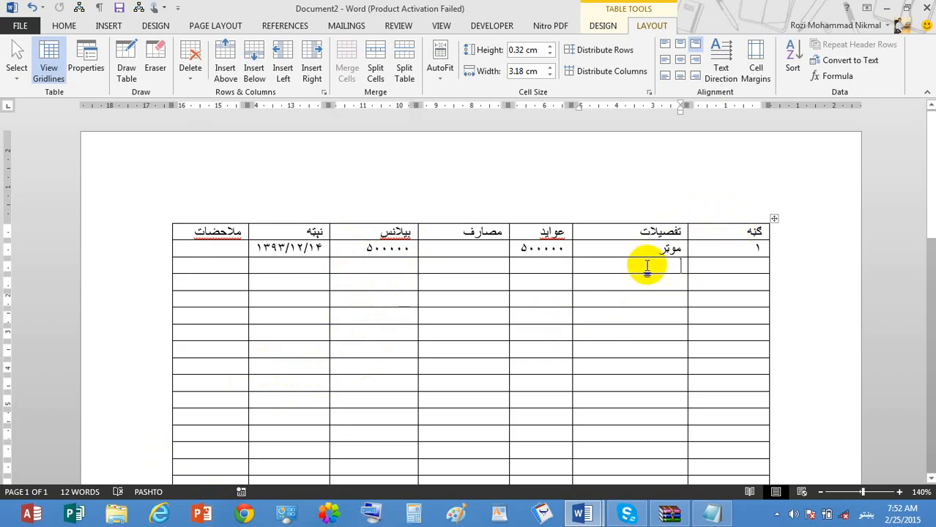
pyautogui.click(647, 268)
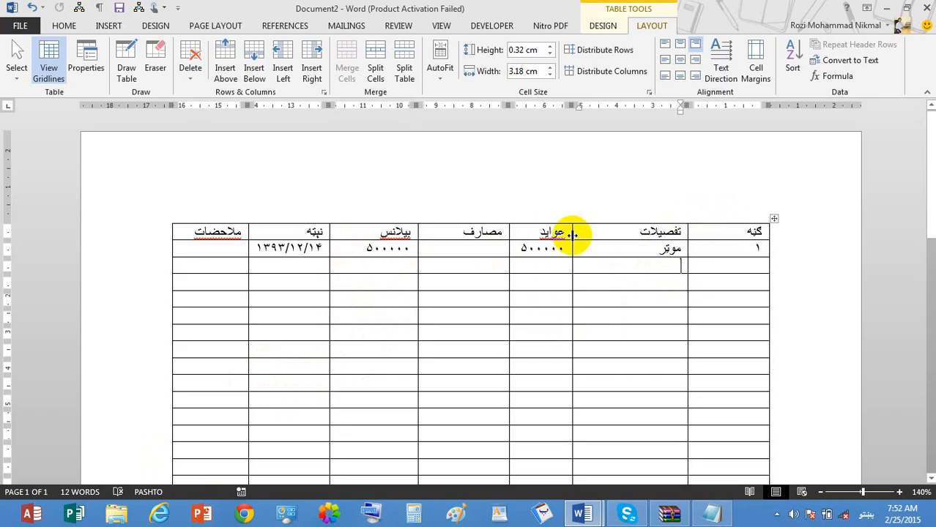